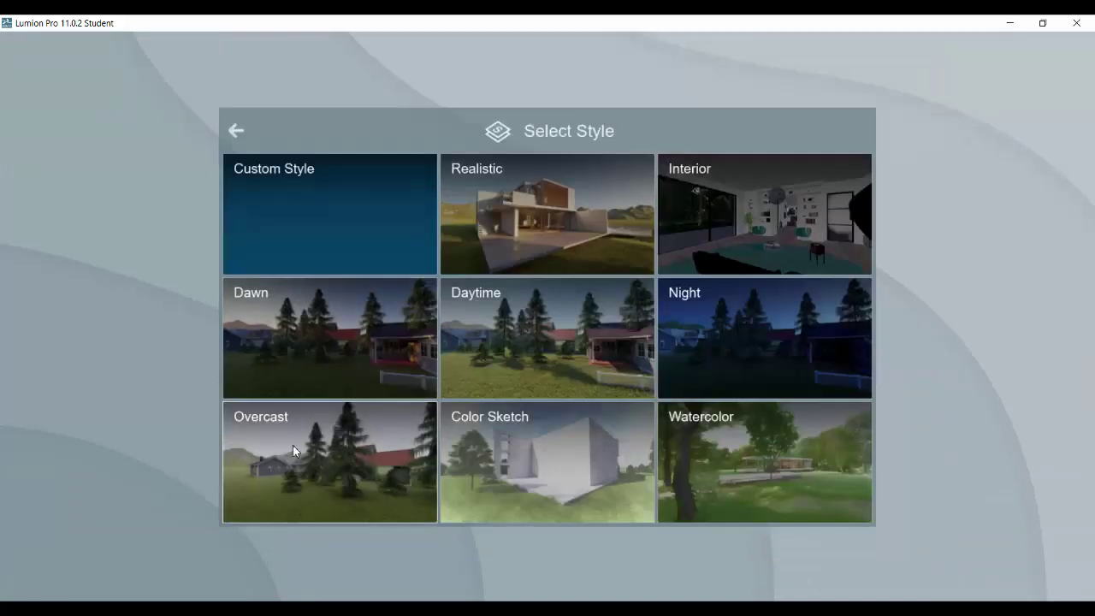
Step: Apply the Overcast style to Photo 10 and add an enabled 2-Point Perspective effect
{"action": "left_click", "coordinate": [293, 446]}
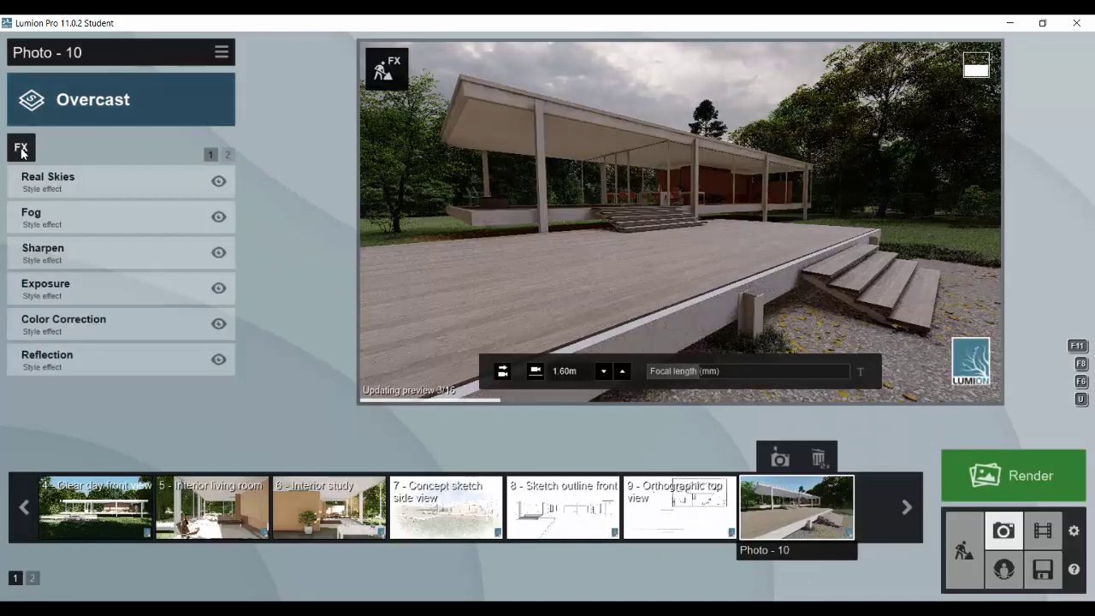
{"action": "left_click", "coordinate": [21, 147]}
{"action": "left_click", "coordinate": [468, 305]}
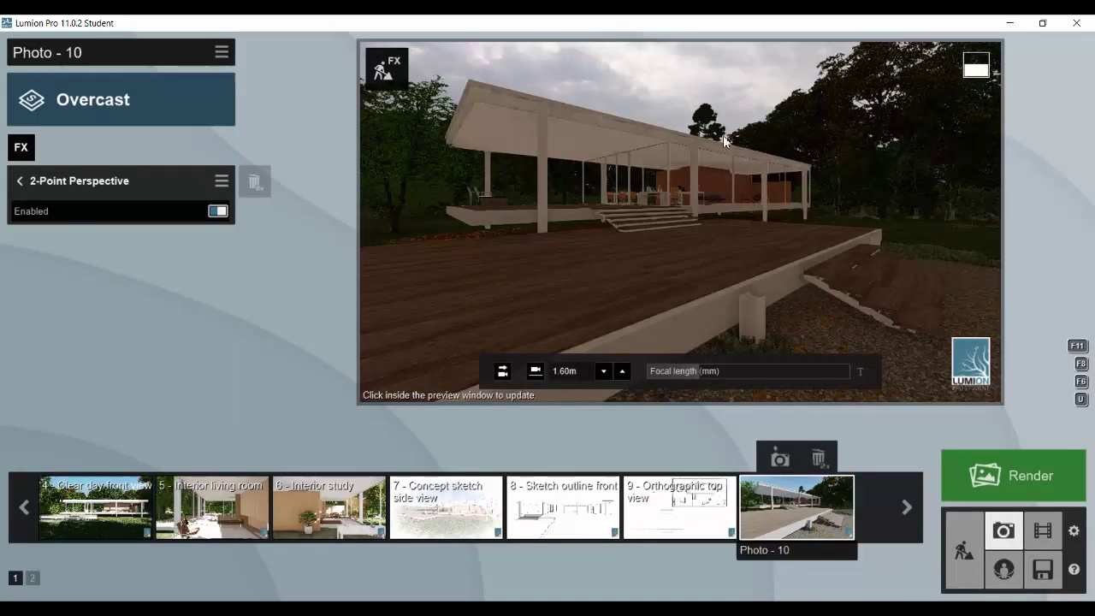
{"action": "mouse_move", "coordinate": [708, 219]}
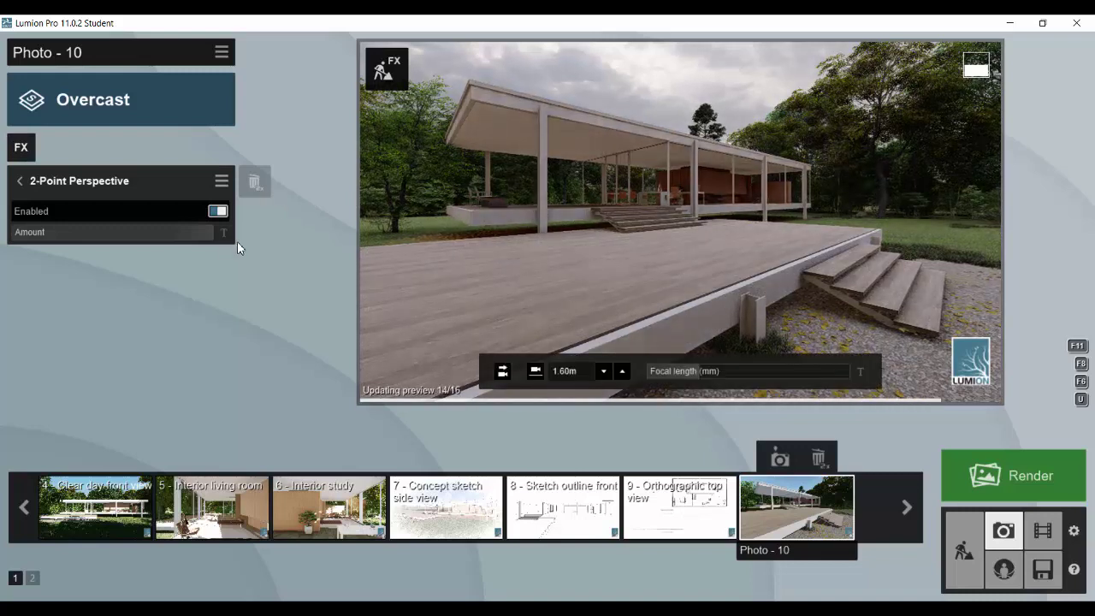
{"action": "left_click", "coordinate": [19, 180]}
Step: Replace the house's steel frame material with the outdoor metal Polii Metal RustRepolished 002 2k in Build mode
{"action": "left_click", "coordinate": [964, 550]}
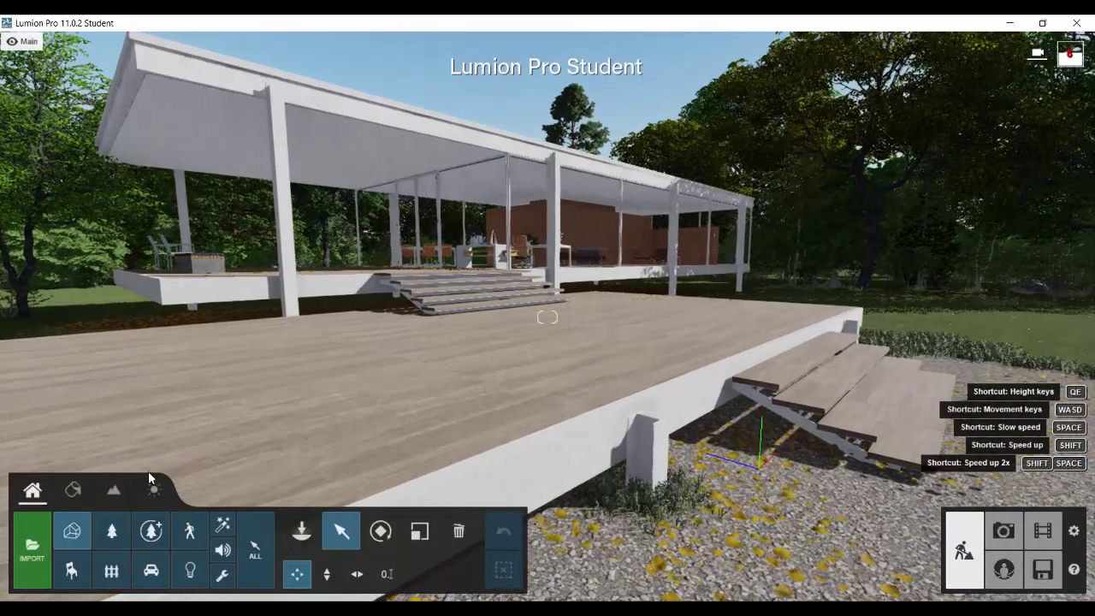
{"action": "right_click_drag", "start_coordinate": [295, 390], "coordinate": [423, 415]}
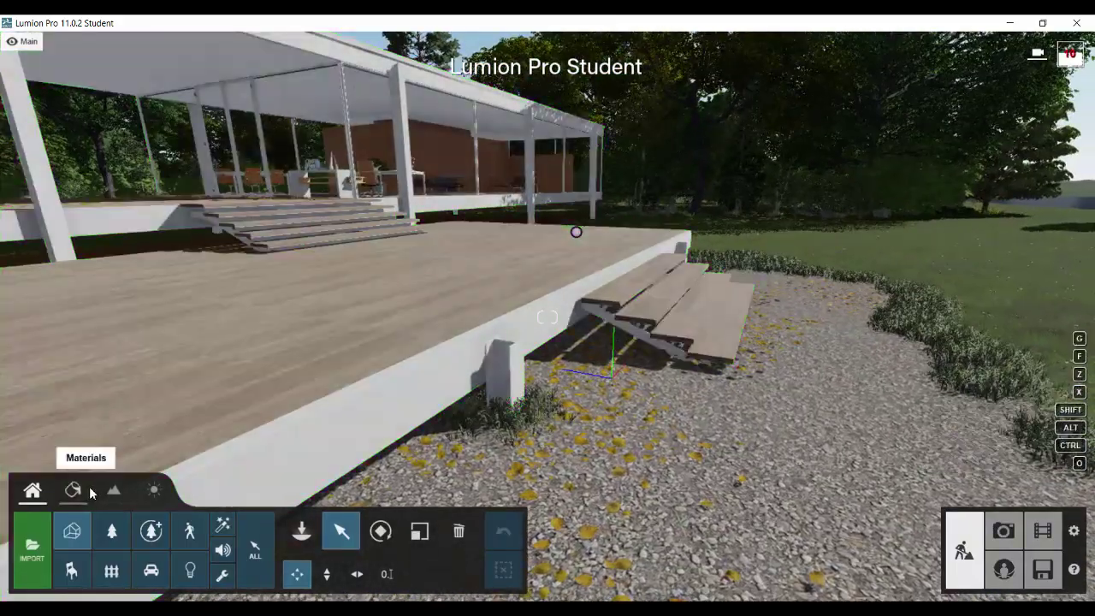
{"action": "left_click", "coordinate": [91, 493]}
{"action": "left_click", "coordinate": [520, 249]}
{"action": "scroll", "coordinate": [521, 250], "scroll_direction": "up", "scroll_amount": 5}
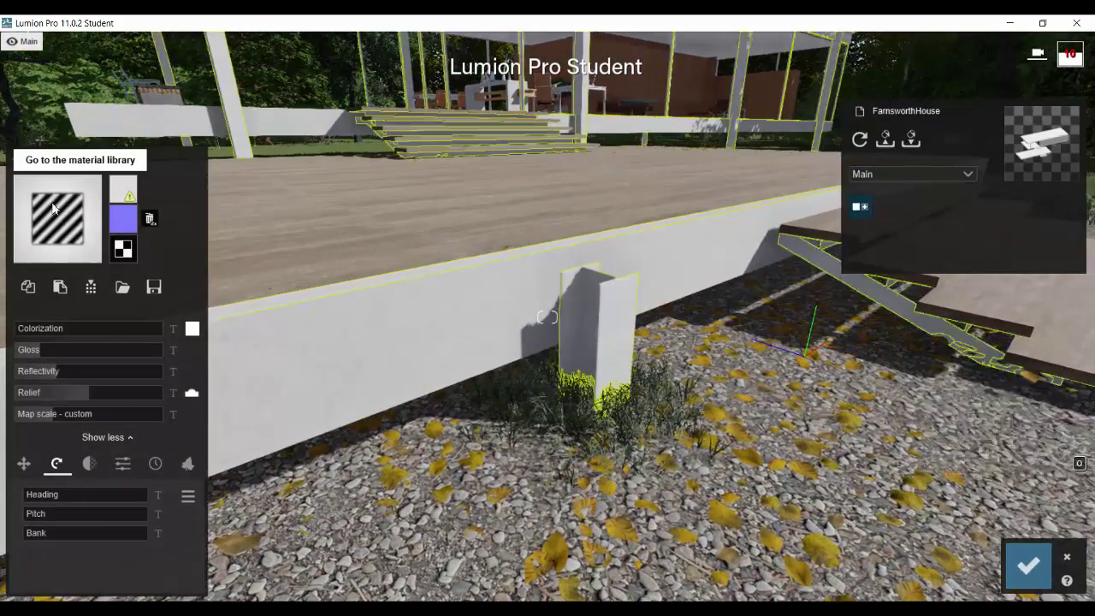
{"action": "left_click", "coordinate": [54, 208]}
{"action": "left_click", "coordinate": [137, 124]}
{"action": "left_click", "coordinate": [193, 172]}
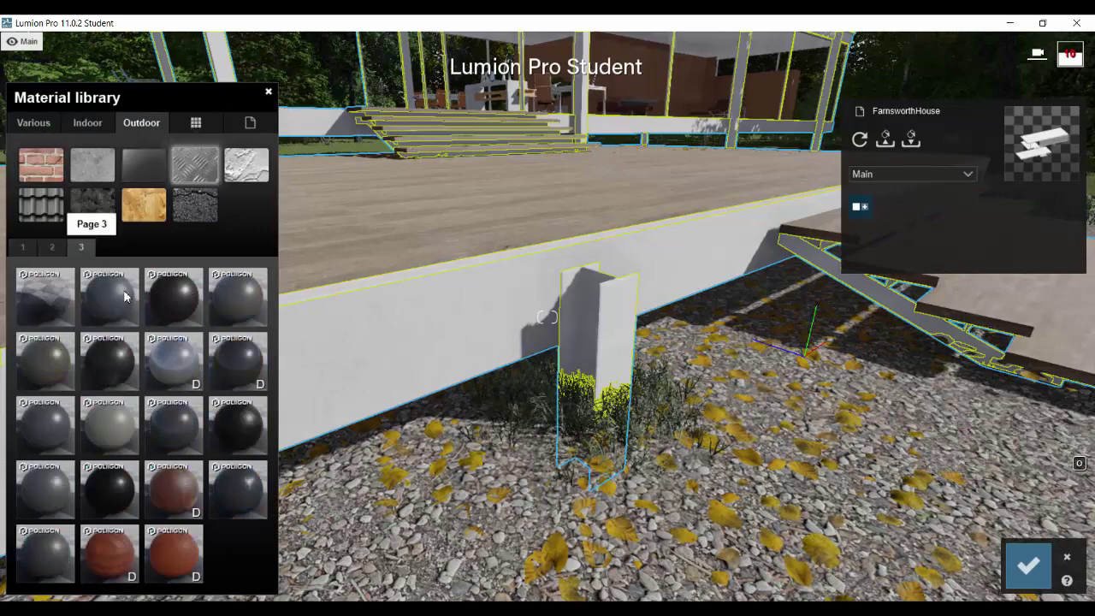
{"action": "left_click", "coordinate": [244, 375]}
{"action": "left_click", "coordinate": [239, 378]}
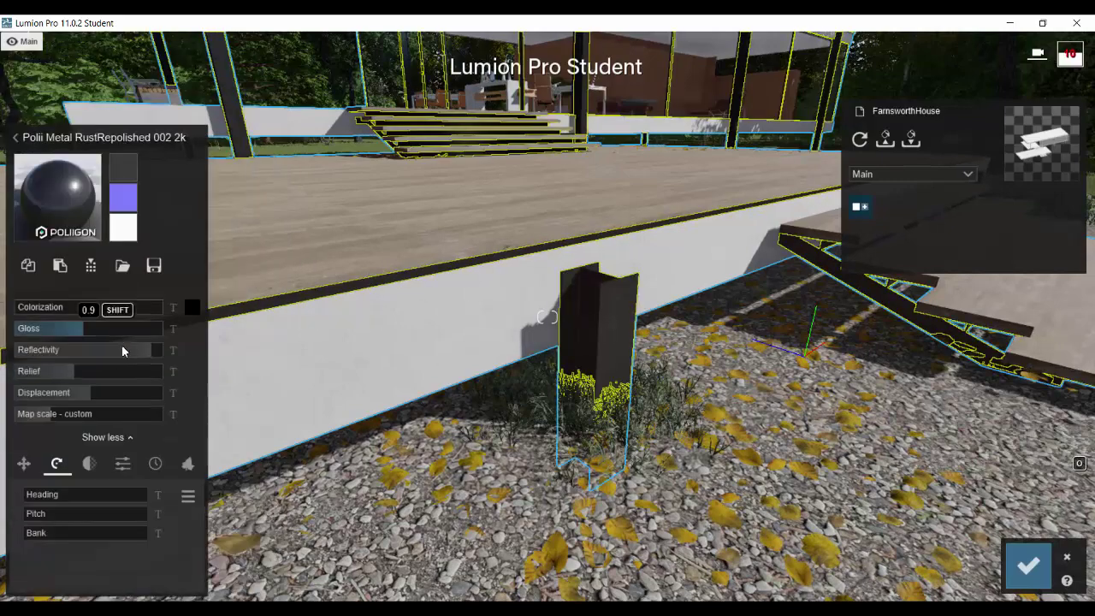
Step: Set the frame metal's reflectivity to 1.7, add metallic weathering of 0.6 and save the material
{"action": "left_click", "coordinate": [133, 354]}
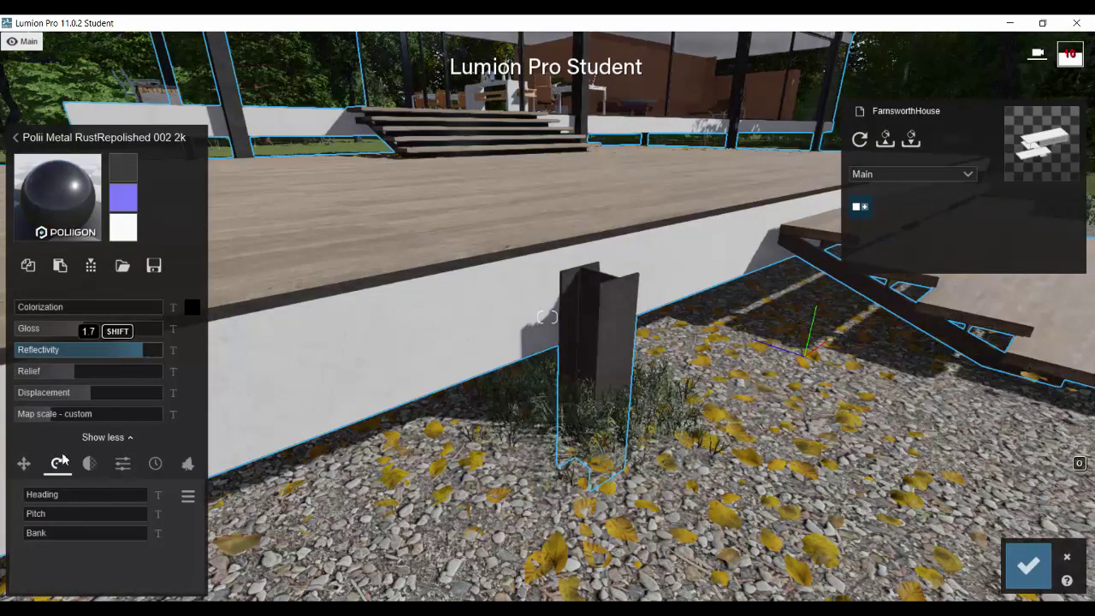
{"action": "left_click", "coordinate": [157, 464]}
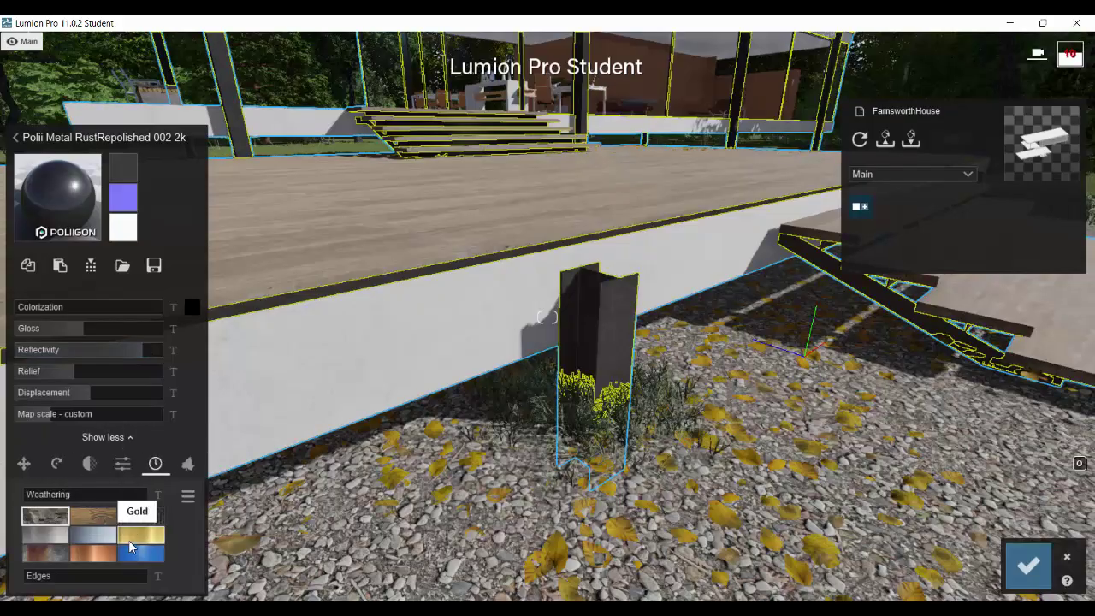
{"action": "left_click", "coordinate": [91, 536]}
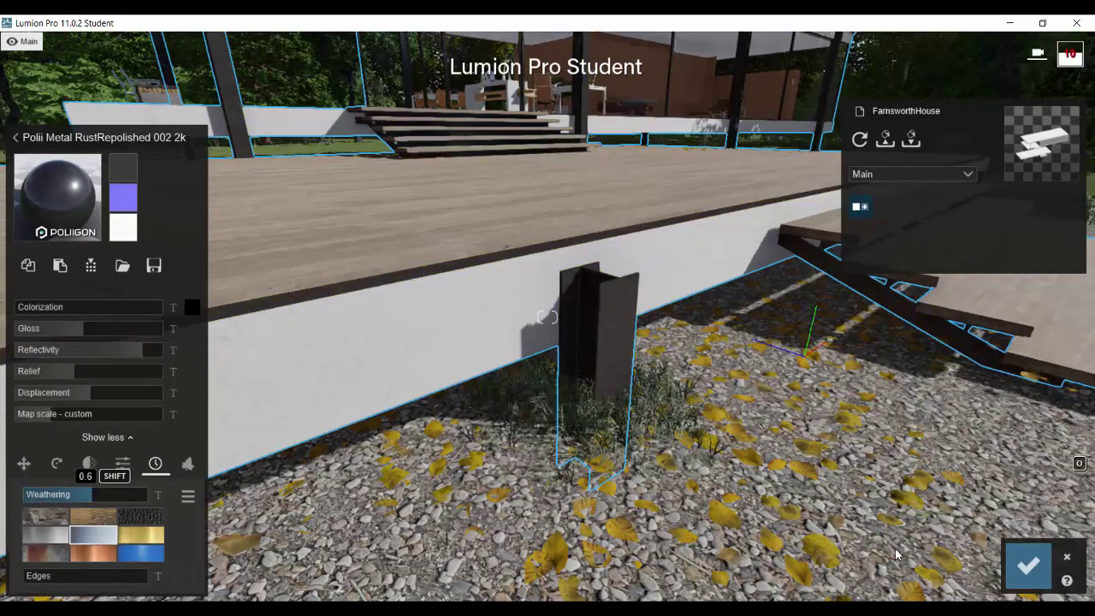
{"action": "left_click", "coordinate": [1028, 564]}
Step: Apply Evermotion Plaster 001 2048 with stronger white colorization to the roof fascia and copy it to the floor slab edge
{"action": "key", "text": "s"}
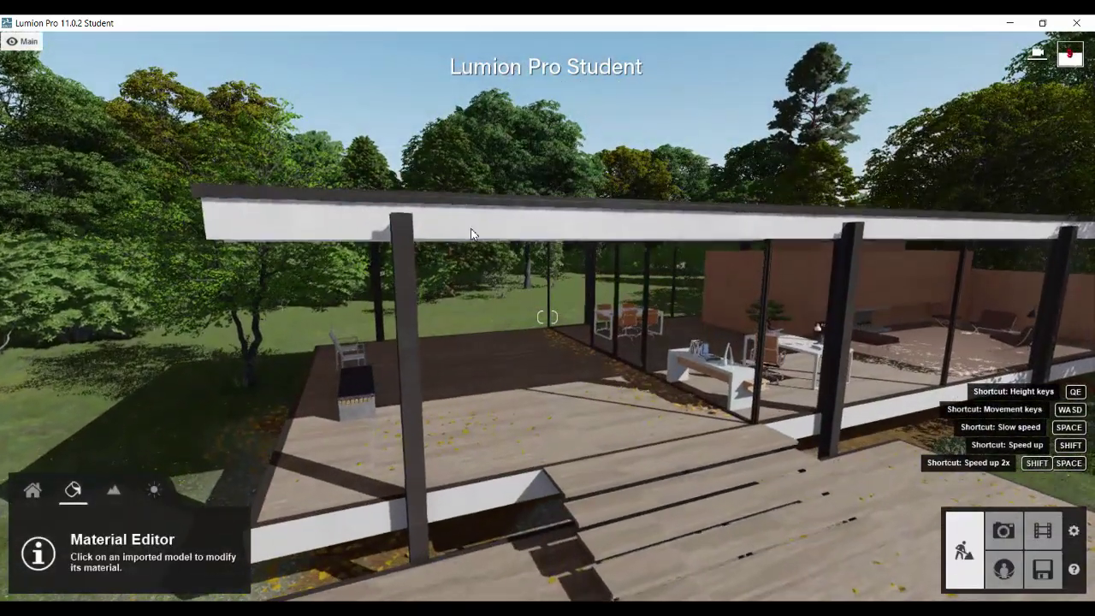
{"action": "left_click", "coordinate": [476, 230]}
{"action": "left_click", "coordinate": [54, 216]}
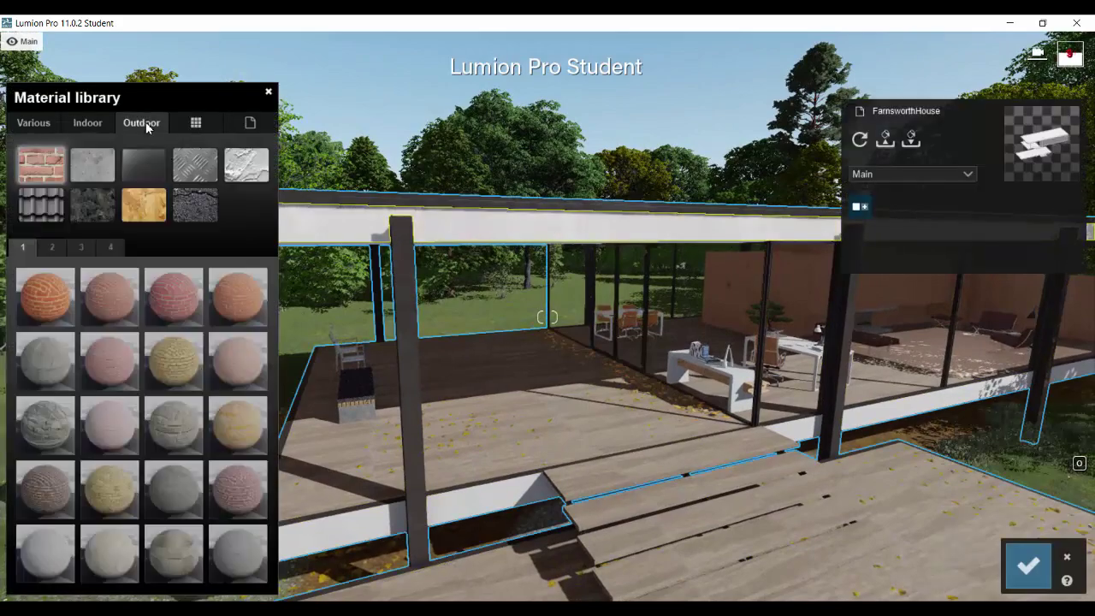
{"action": "left_click", "coordinate": [247, 164]}
{"action": "left_click", "coordinate": [47, 301]}
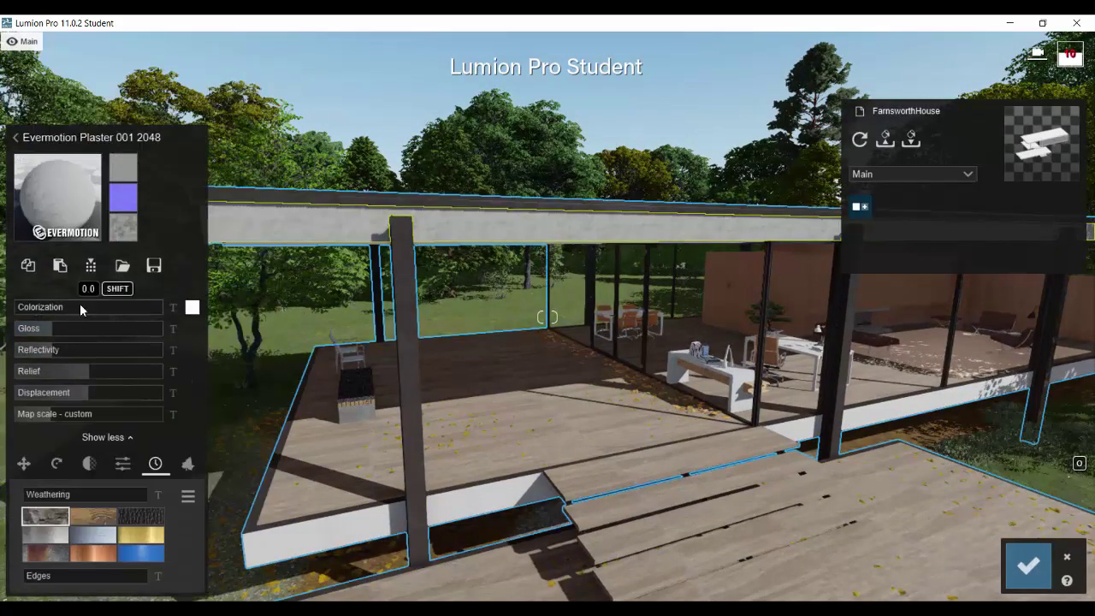
{"action": "left_click_drag", "start_coordinate": [81, 310], "coordinate": [117, 308]}
{"action": "right_click_drag", "start_coordinate": [116, 308], "coordinate": [118, 321]}
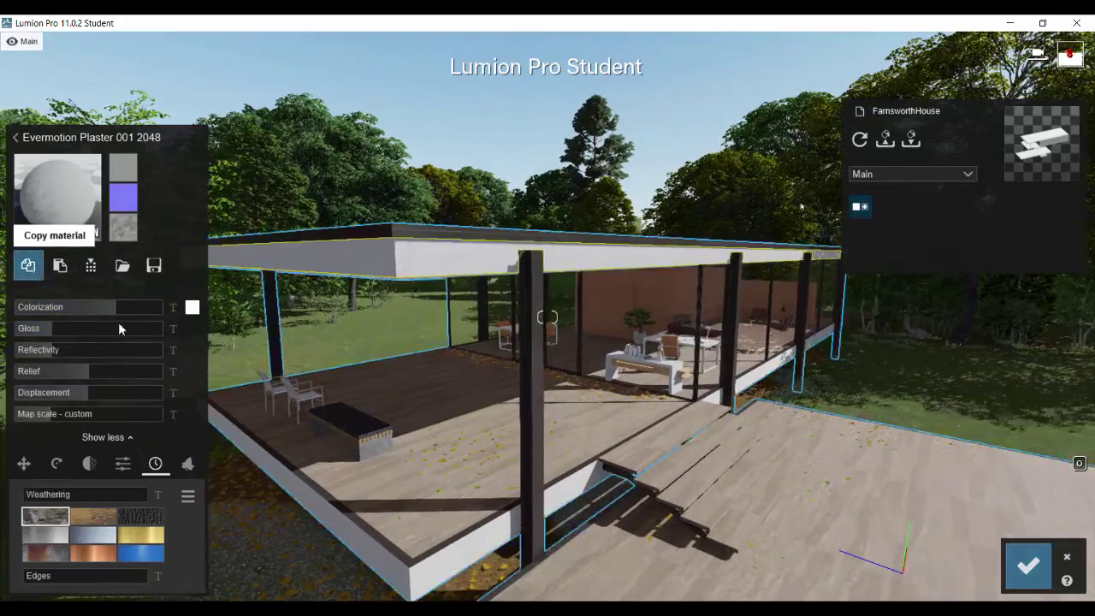
{"action": "left_click", "coordinate": [373, 511]}
Step: Replace the terrace floor and steps material with the outdoor wood Polii Wood PlywoodFlooring 001 2k
{"action": "right_click_drag", "start_coordinate": [597, 375], "coordinate": [593, 400]}
{"action": "key", "text": "w"}
{"action": "right_click_drag", "start_coordinate": [960, 397], "coordinate": [672, 462]}
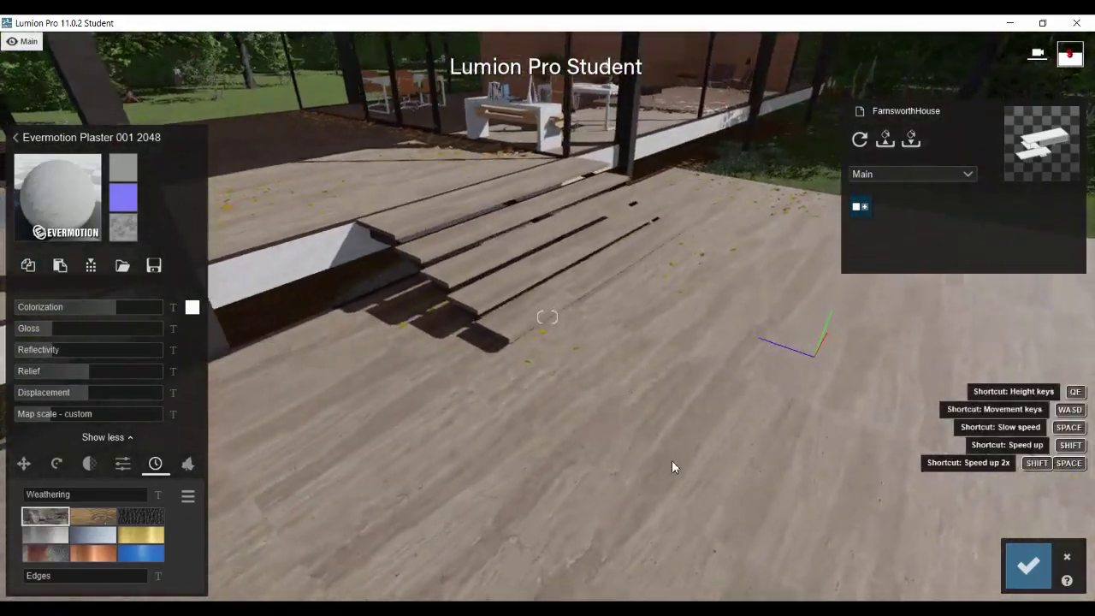
{"action": "left_click", "coordinate": [672, 462]}
{"action": "left_click", "coordinate": [90, 218]}
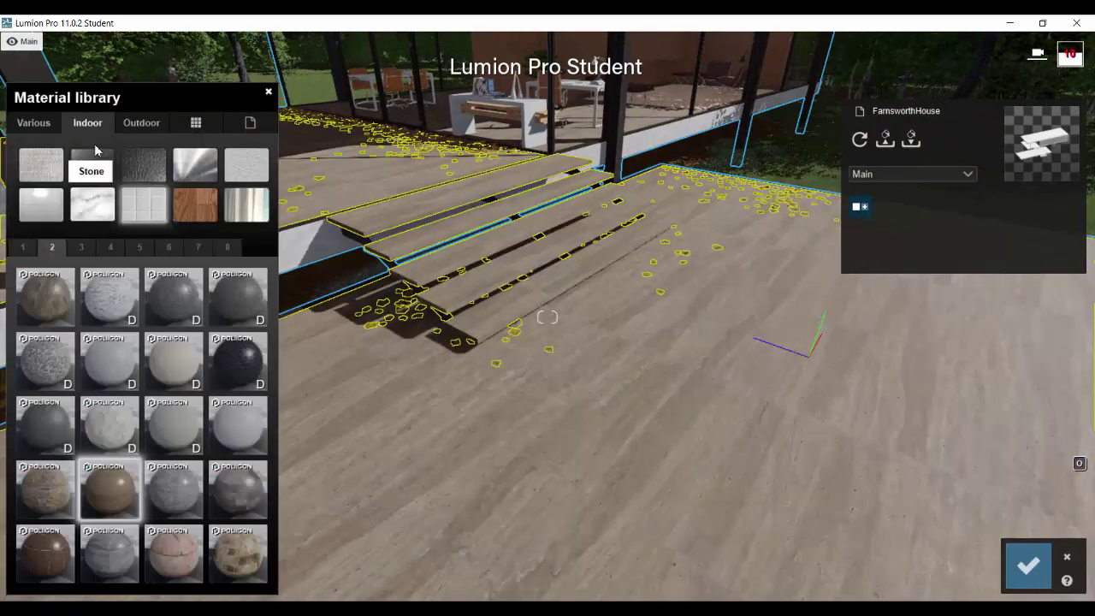
{"action": "left_click", "coordinate": [142, 122]}
{"action": "left_click", "coordinate": [144, 203]}
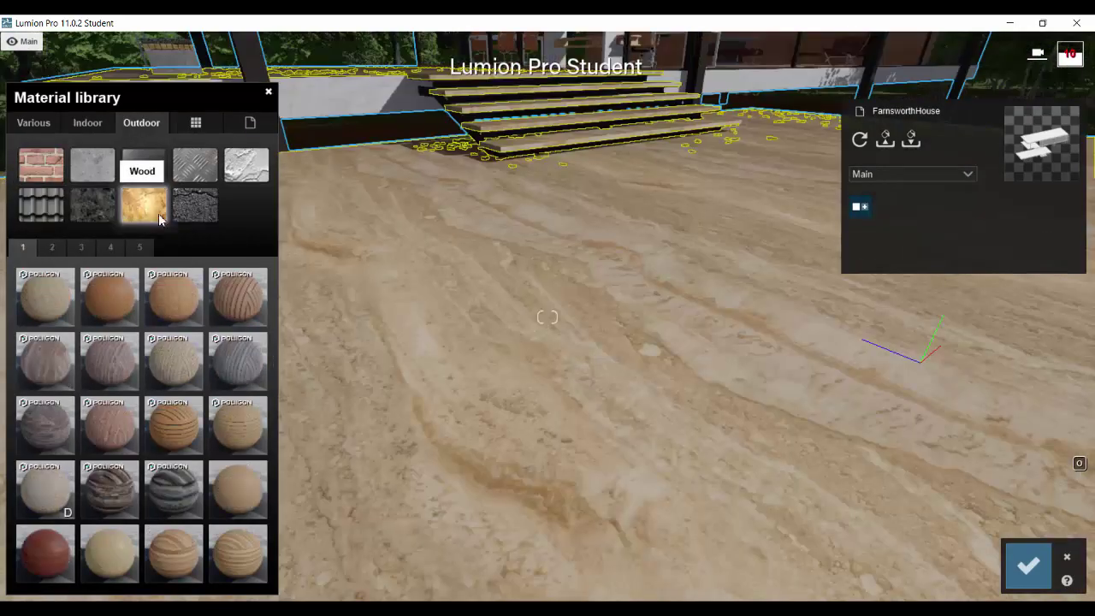
{"action": "left_click", "coordinate": [109, 296]}
{"action": "right_click_drag", "start_coordinate": [763, 302], "coordinate": [753, 300]}
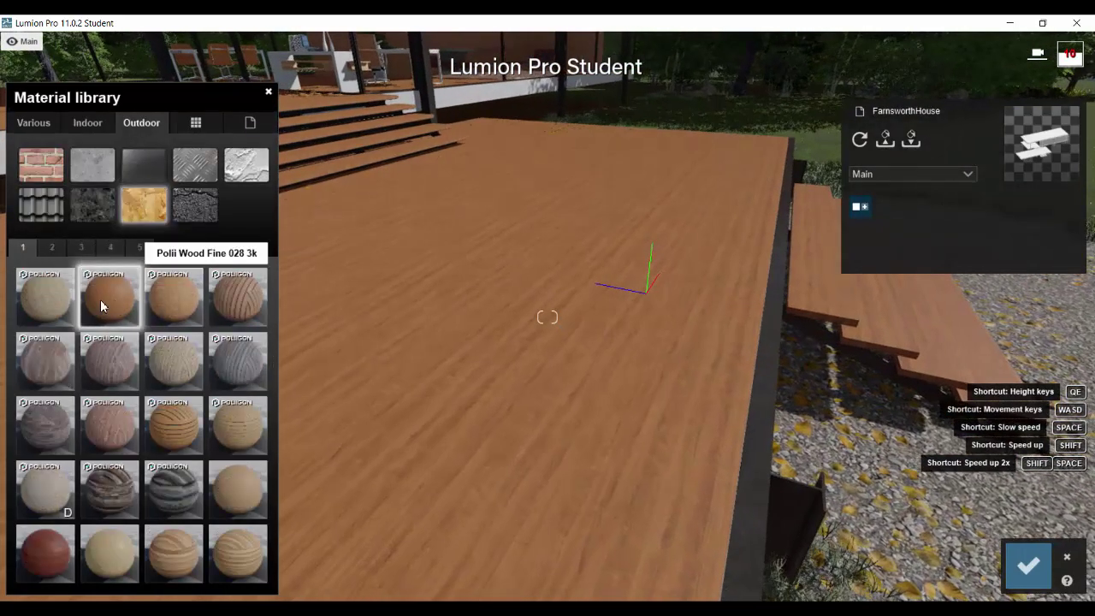
{"action": "left_click", "coordinate": [54, 578]}
{"action": "left_click", "coordinate": [47, 513]}
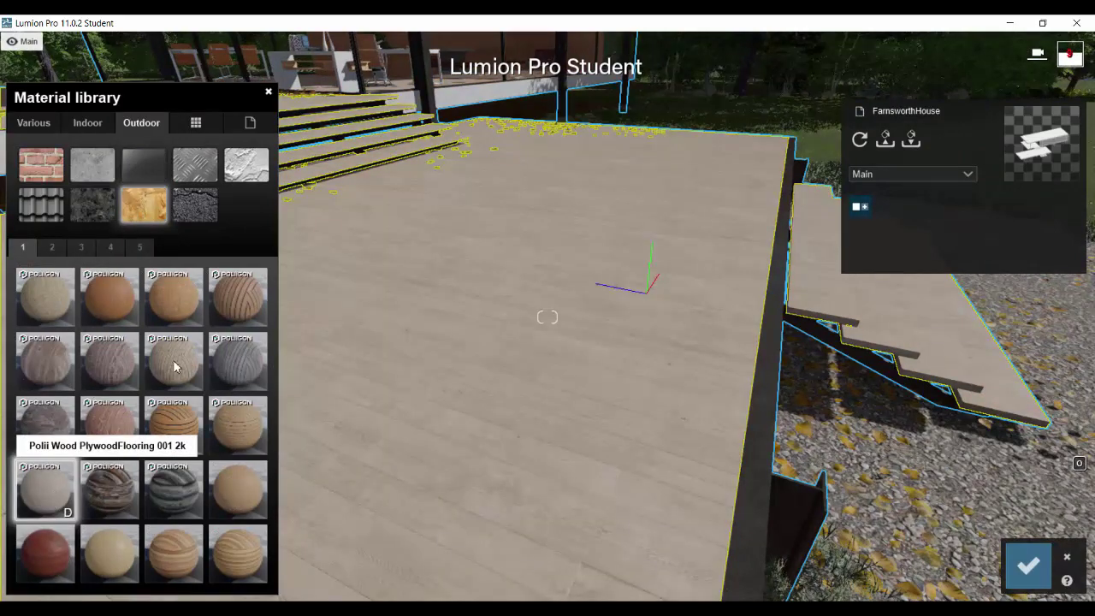
{"action": "left_click", "coordinate": [67, 508]}
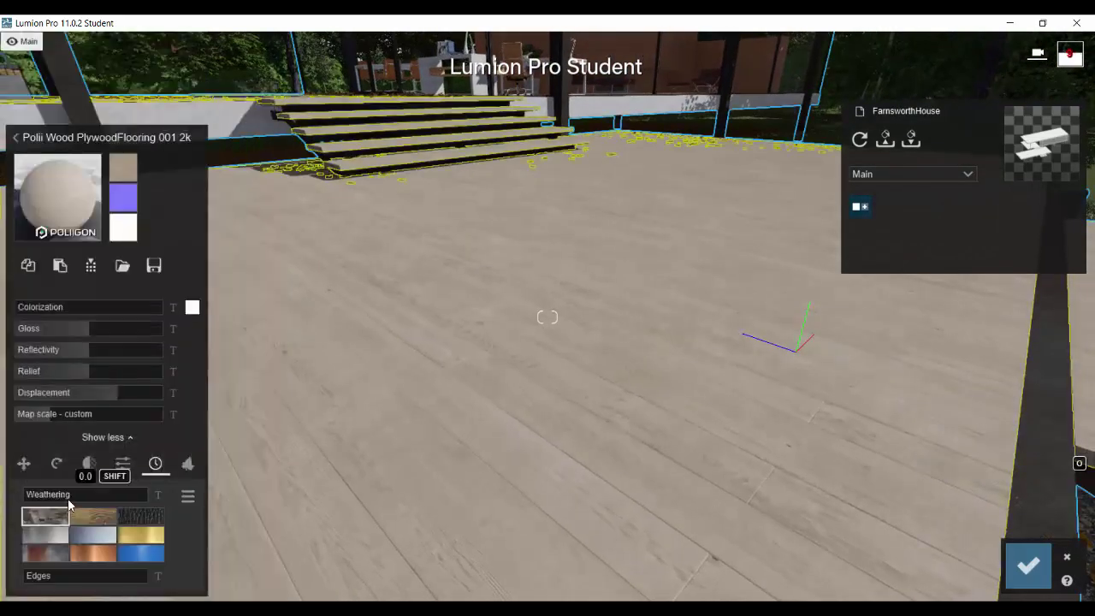
Step: Rotate the floor's plank texture, add Wood weathering, lower the displacement, set relief to 1.2 and save the material
{"action": "left_click", "coordinate": [57, 464]}
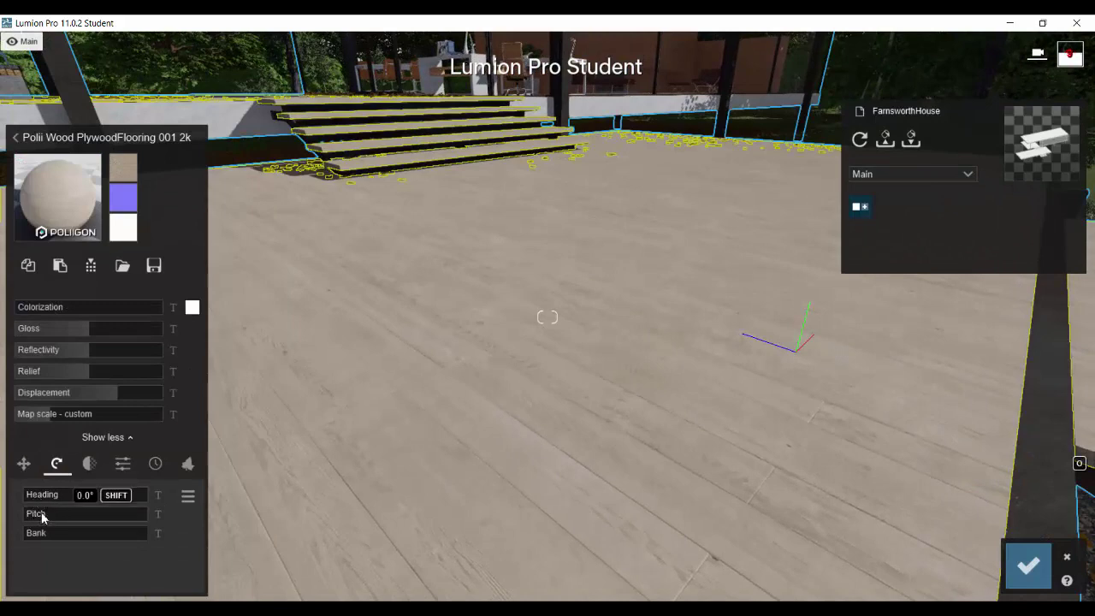
{"action": "left_click_drag", "start_coordinate": [43, 517], "coordinate": [54, 516]}
{"action": "left_click", "coordinate": [151, 466]}
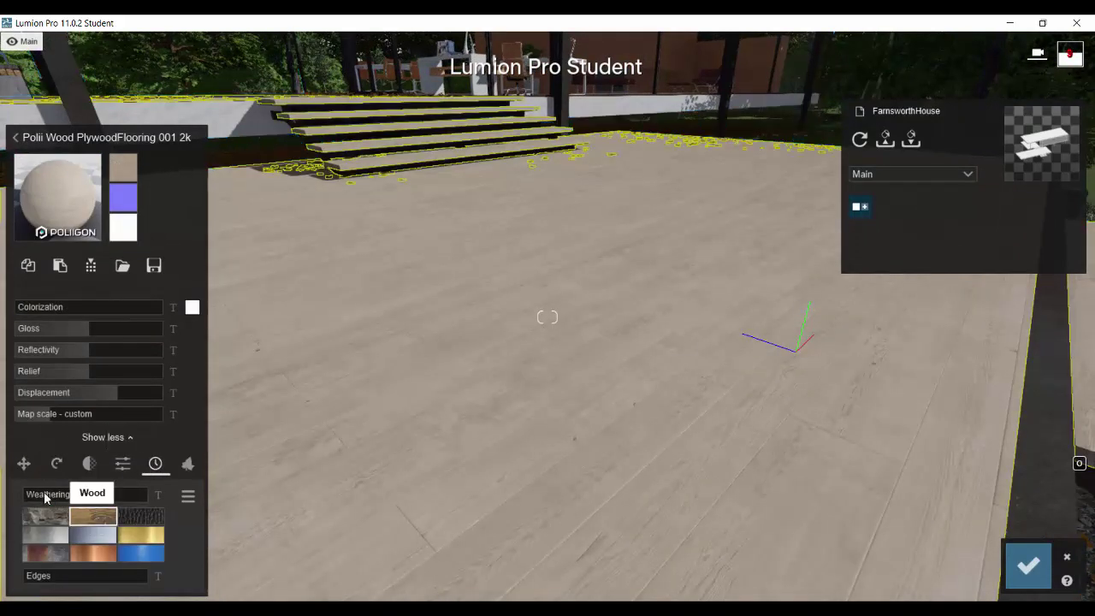
{"action": "mouse_move", "coordinate": [81, 391]}
{"action": "left_mouse_down"}
{"action": "mouse_move", "coordinate": [104, 402]}
{"action": "mouse_move", "coordinate": [83, 384]}
{"action": "left_mouse_up"}
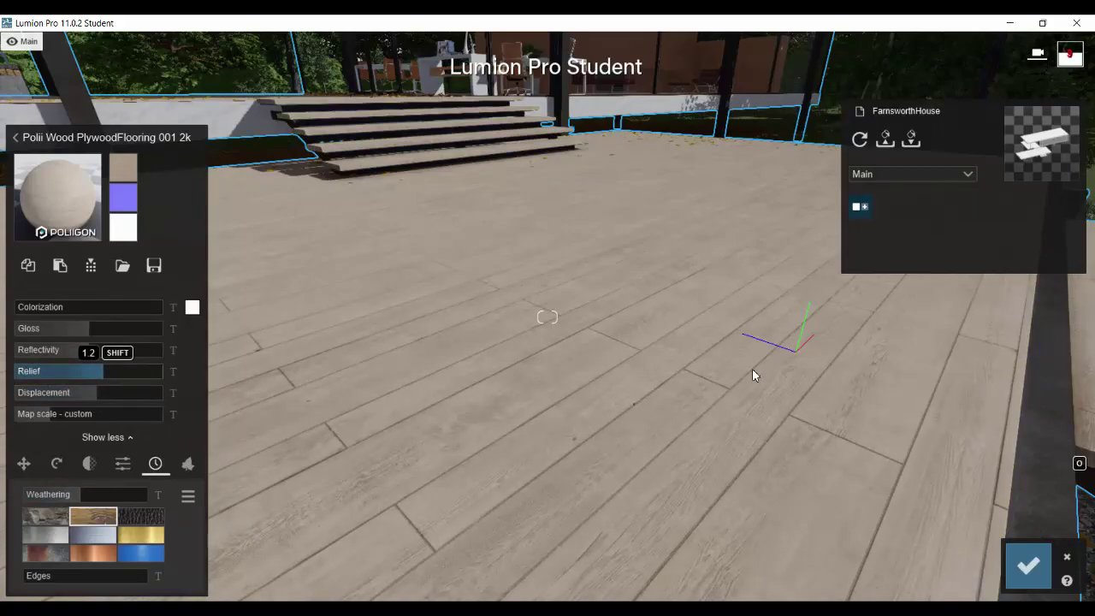
{"action": "right_click_drag", "start_coordinate": [753, 370], "coordinate": [747, 368]}
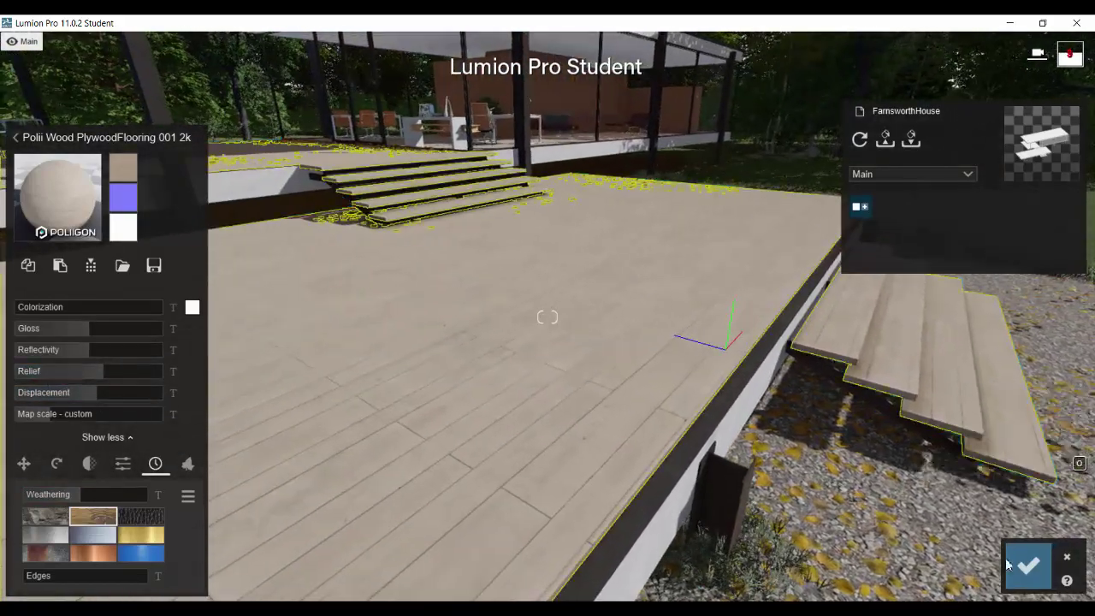
{"action": "left_click", "coordinate": [1027, 564]}
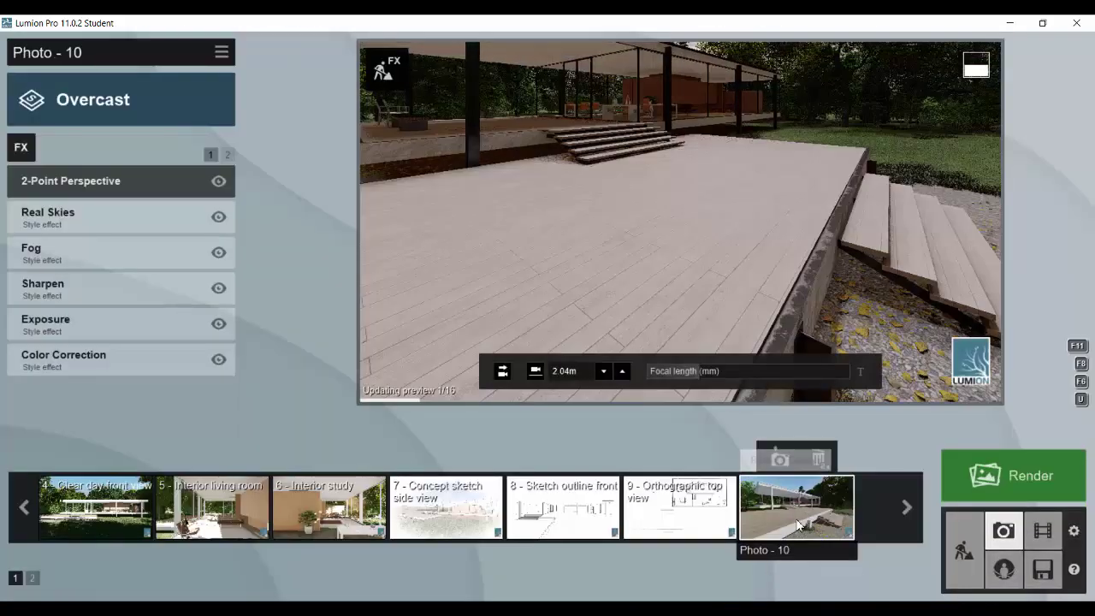
Step: Return to the Photo 10 camera view and lower the gloss and reflectivity of the terrace's wood flooring
{"action": "left_click", "coordinate": [804, 518]}
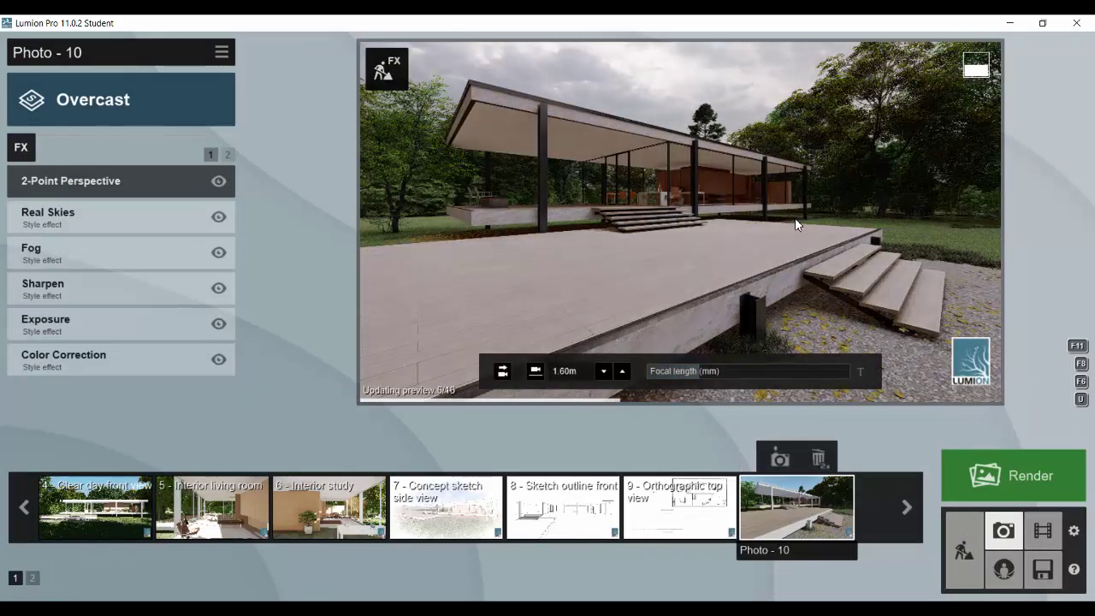
{"action": "left_click", "coordinate": [967, 548]}
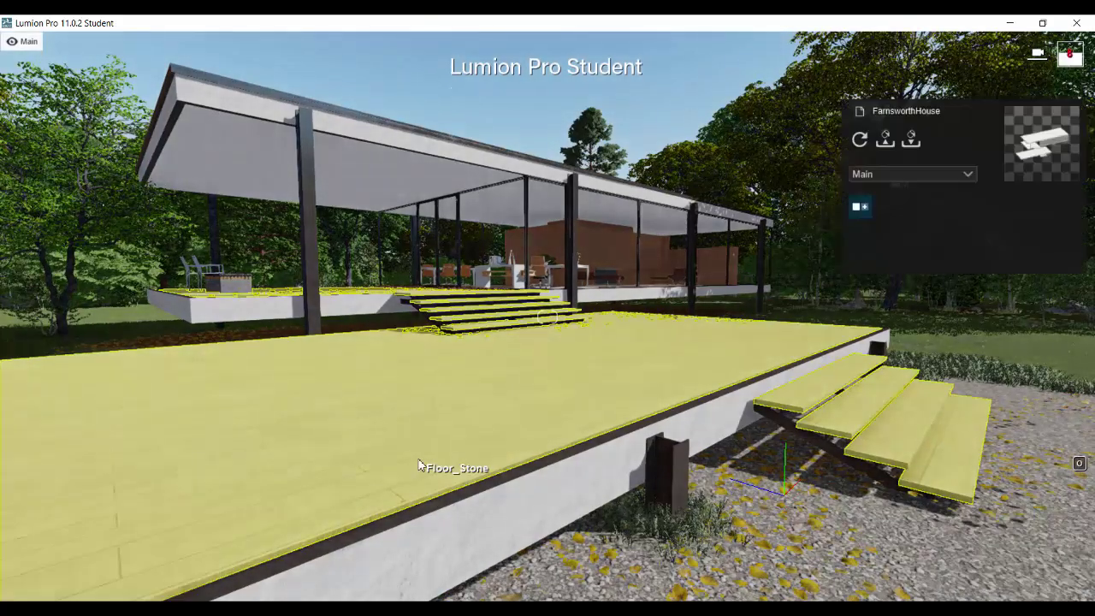
{"action": "left_click", "coordinate": [419, 465]}
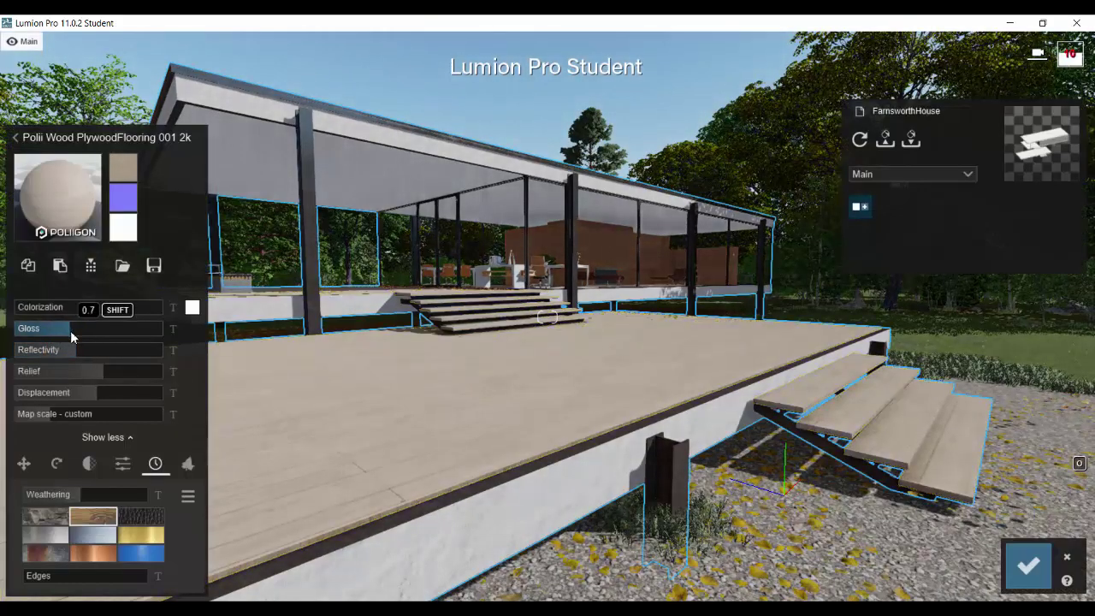
{"action": "key", "text": "w"}
{"action": "right_click_drag", "start_coordinate": [450, 326], "coordinate": [450, 368]}
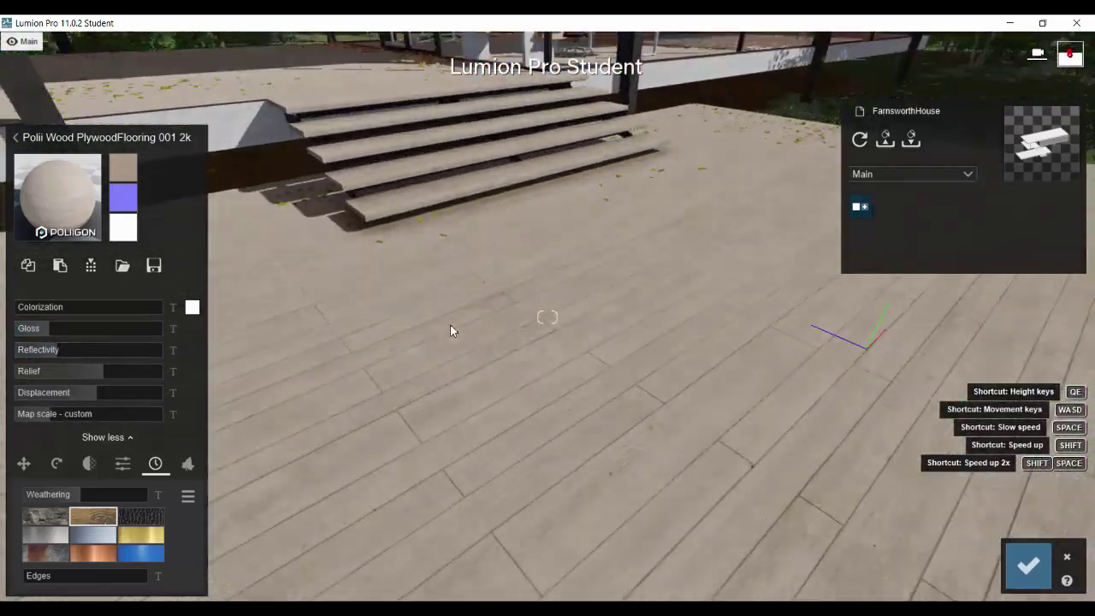
{"action": "left_click", "coordinate": [1028, 565]}
Step: Increase the reflectivity of the house's window glass and save the material
{"action": "right_click_drag", "start_coordinate": [740, 195], "coordinate": [740, 162]}
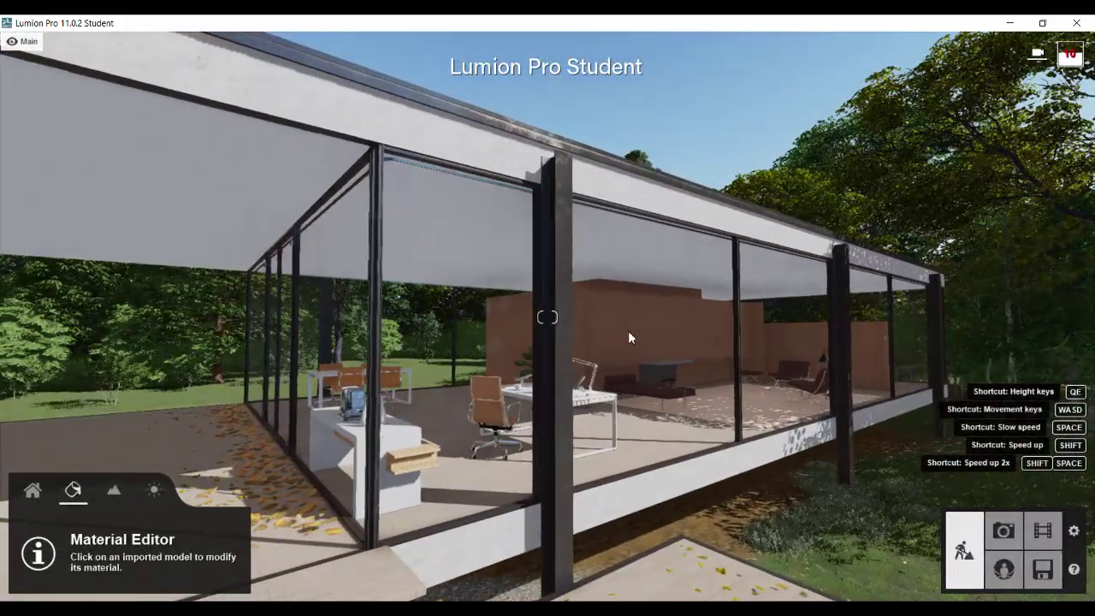
{"action": "left_click", "coordinate": [627, 330]}
{"action": "left_click_drag", "start_coordinate": [74, 406], "coordinate": [97, 405]}
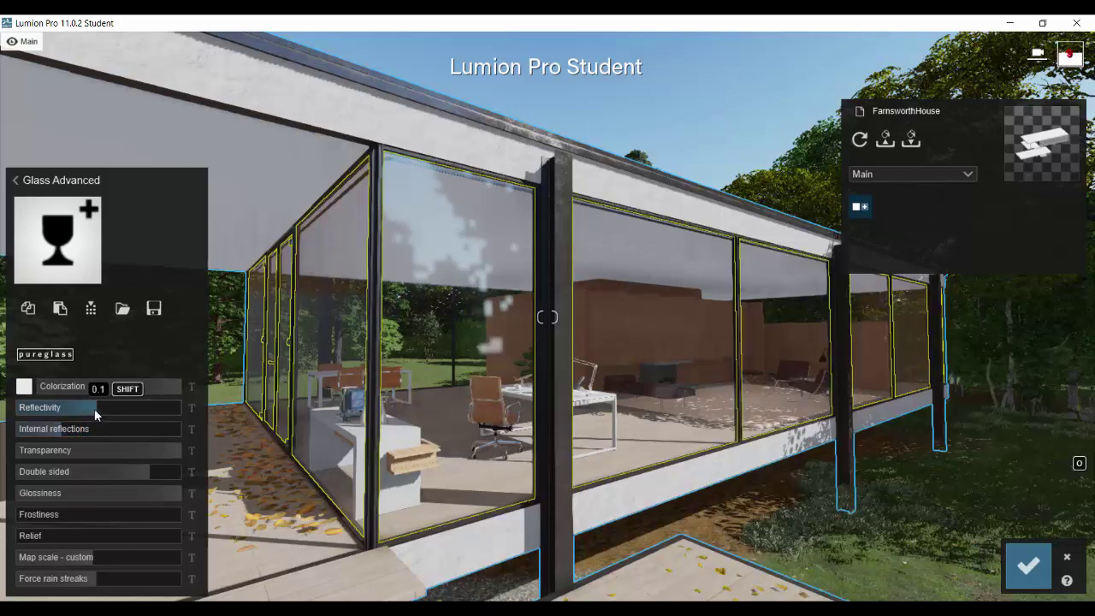
{"action": "left_click_drag", "start_coordinate": [94, 408], "coordinate": [145, 408]}
{"action": "left_click", "coordinate": [1026, 566]}
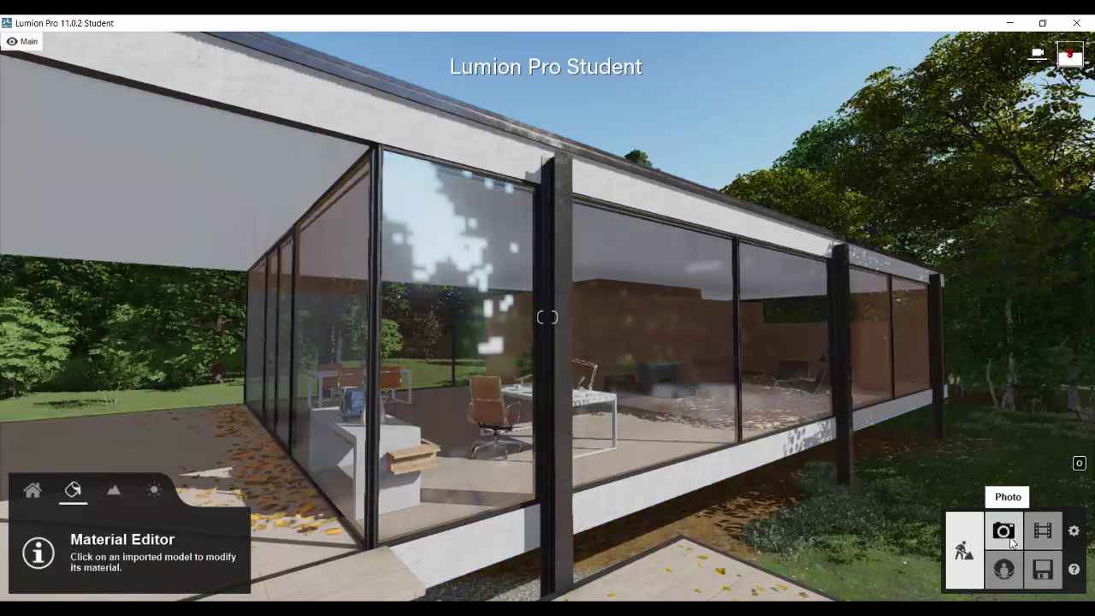
Step: Add a reflection plane on the house's window glass in Photo 10's Reflection effect and set its preview quality to Normal
{"action": "left_click", "coordinate": [1003, 530]}
{"action": "left_click", "coordinate": [780, 459]}
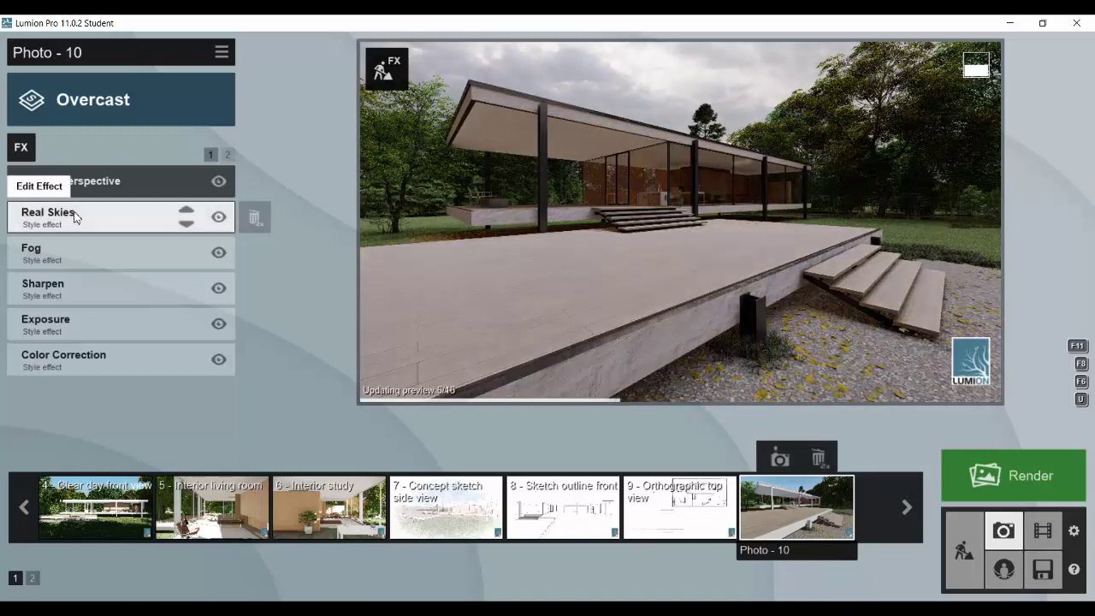
{"action": "left_click", "coordinate": [229, 155]}
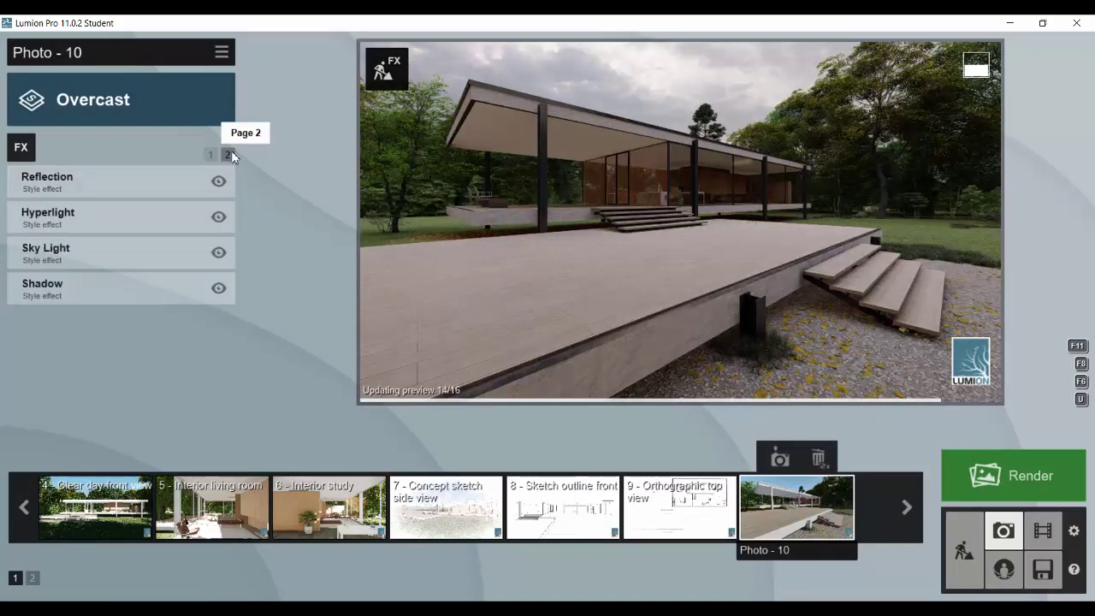
{"action": "left_click", "coordinate": [145, 192]}
{"action": "left_click", "coordinate": [47, 215]}
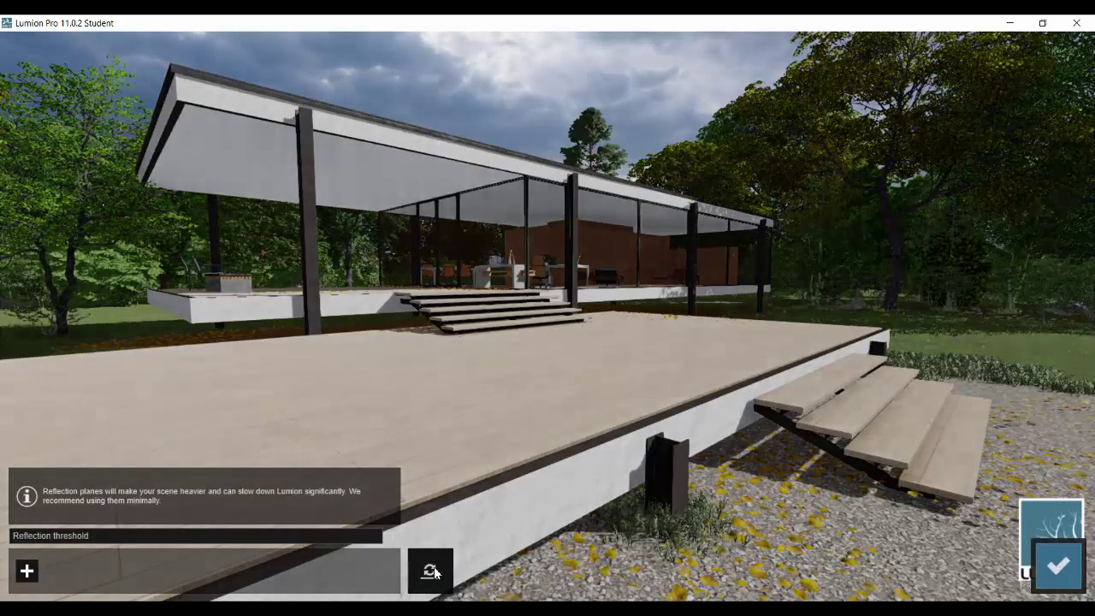
{"action": "left_click", "coordinate": [1059, 566]}
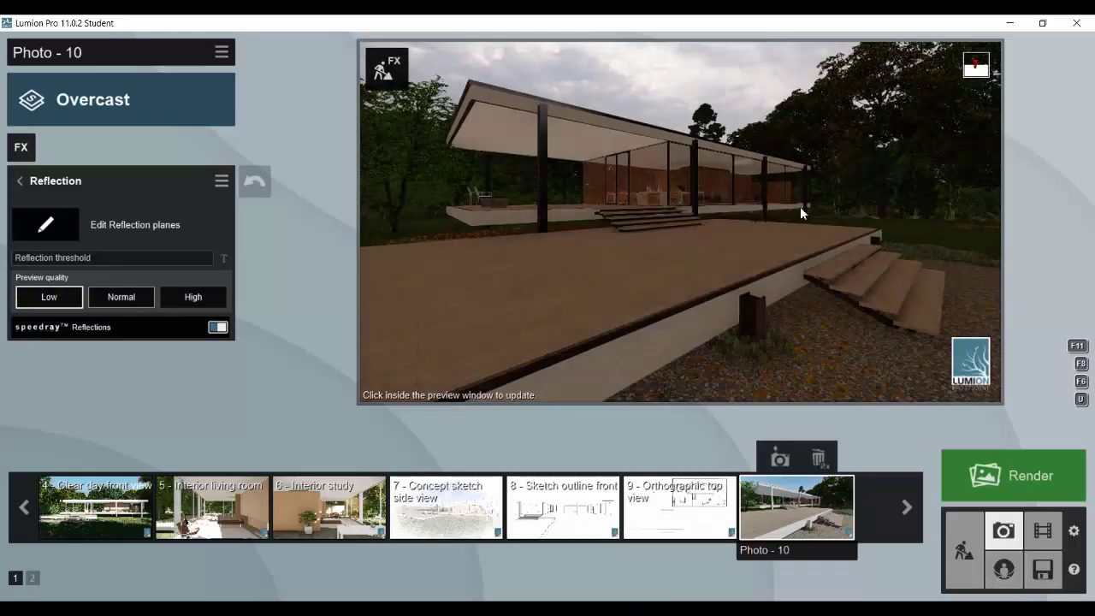
{"action": "left_click", "coordinate": [799, 182]}
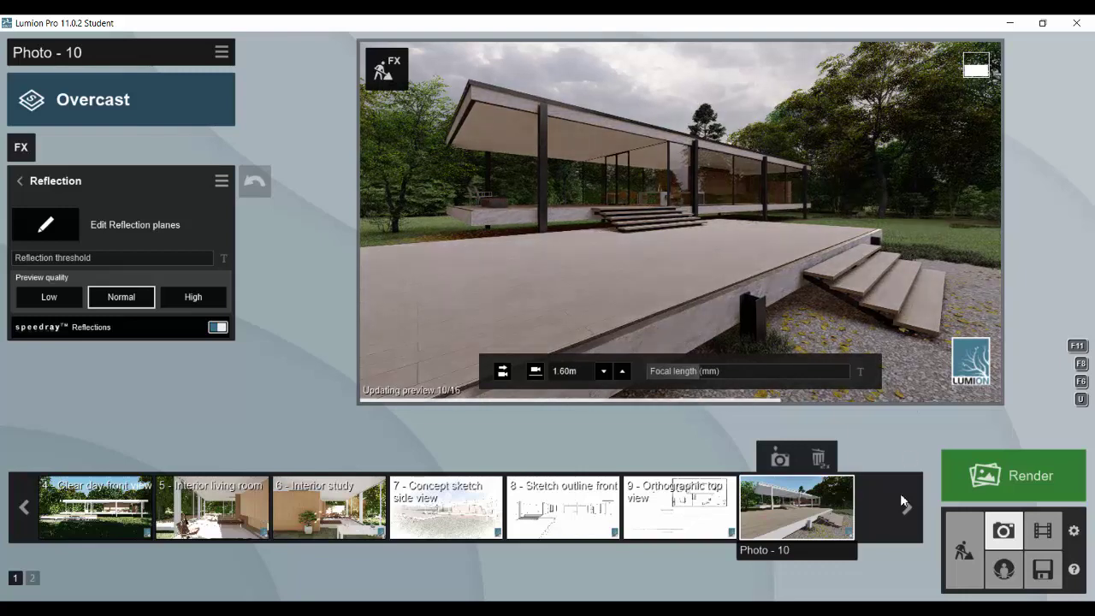
Step: Replace the image of Photo 10's Real Skies effect with the second sky of the Overcast category
{"action": "left_click", "coordinate": [23, 193]}
{"action": "left_click", "coordinate": [212, 155]}
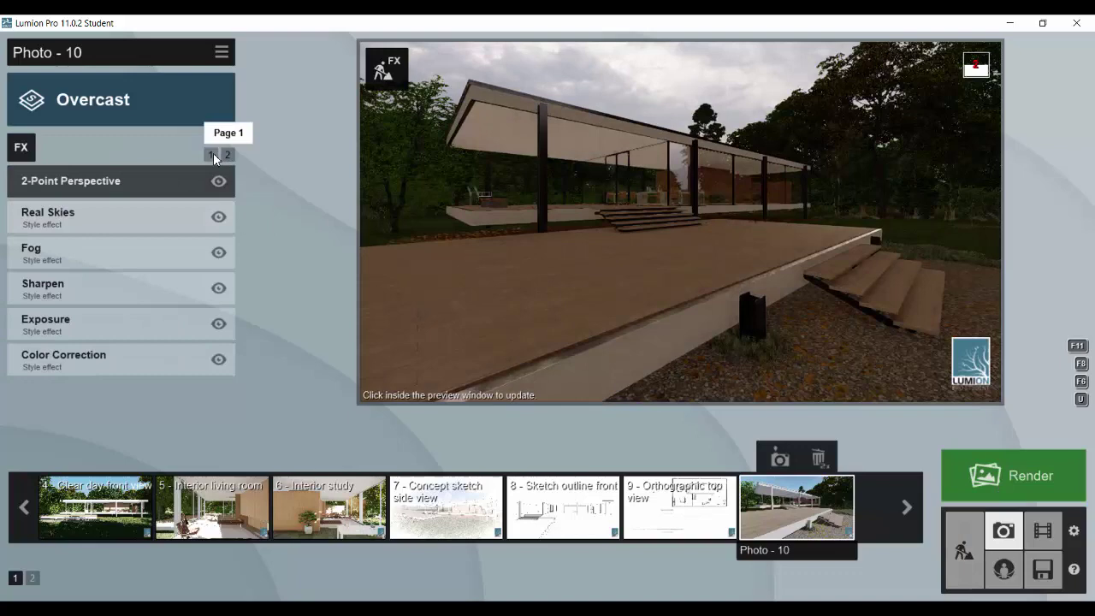
{"action": "left_click", "coordinate": [111, 219]}
{"action": "left_click", "coordinate": [100, 225]}
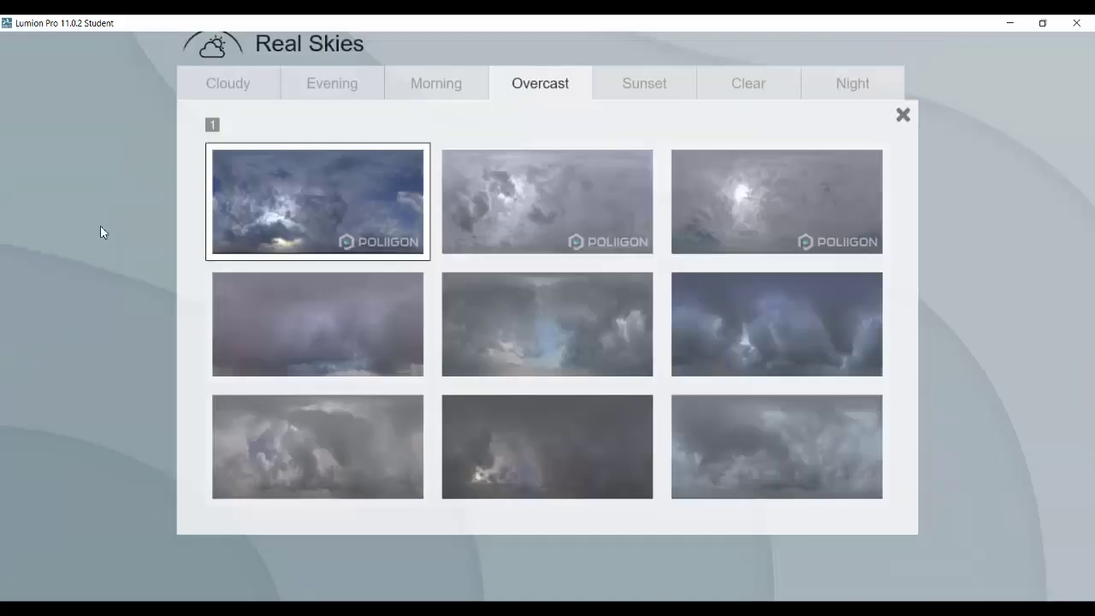
{"action": "left_click", "coordinate": [604, 200]}
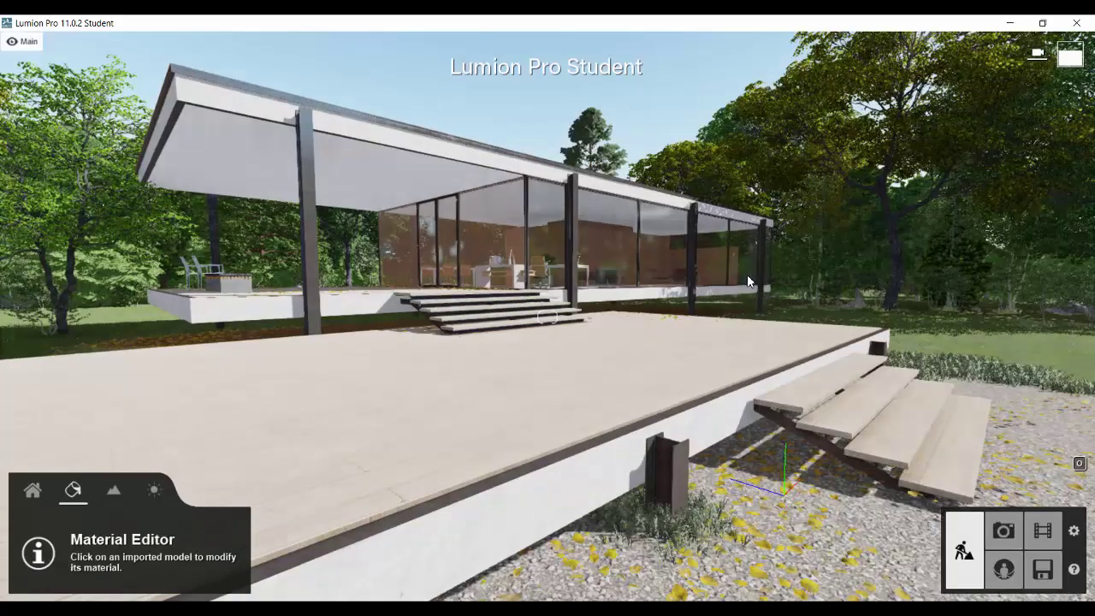
Step: Place a fine-detail Common Myrtle 001 and two plant 001 bushes in a row on the lawn along the terrace's far edge
{"action": "key", "text": "w"}
{"action": "left_click", "coordinate": [33, 489]}
{"action": "key", "text": "w"}
{"action": "right_click_drag", "start_coordinate": [256, 357], "coordinate": [314, 399]}
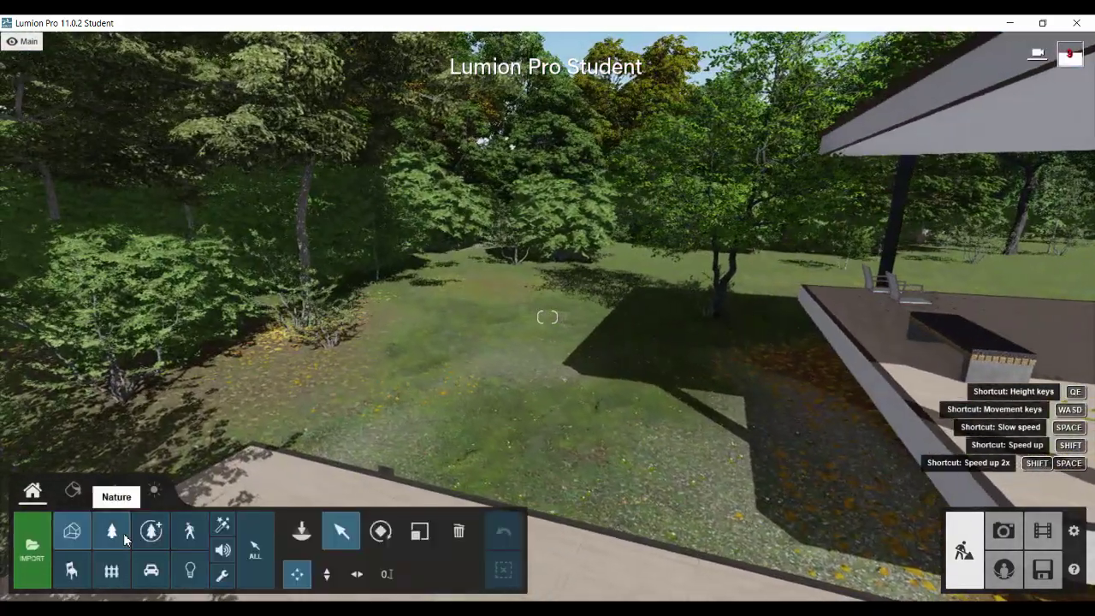
{"action": "left_click", "coordinate": [112, 530]}
{"action": "left_click", "coordinate": [220, 145]}
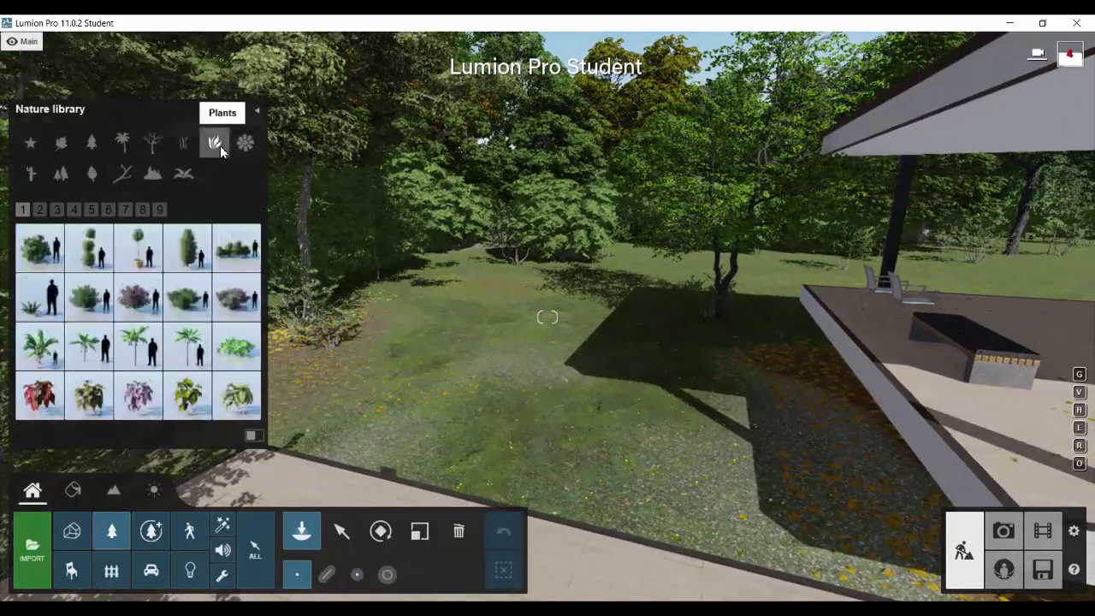
{"action": "left_click", "coordinate": [151, 531]}
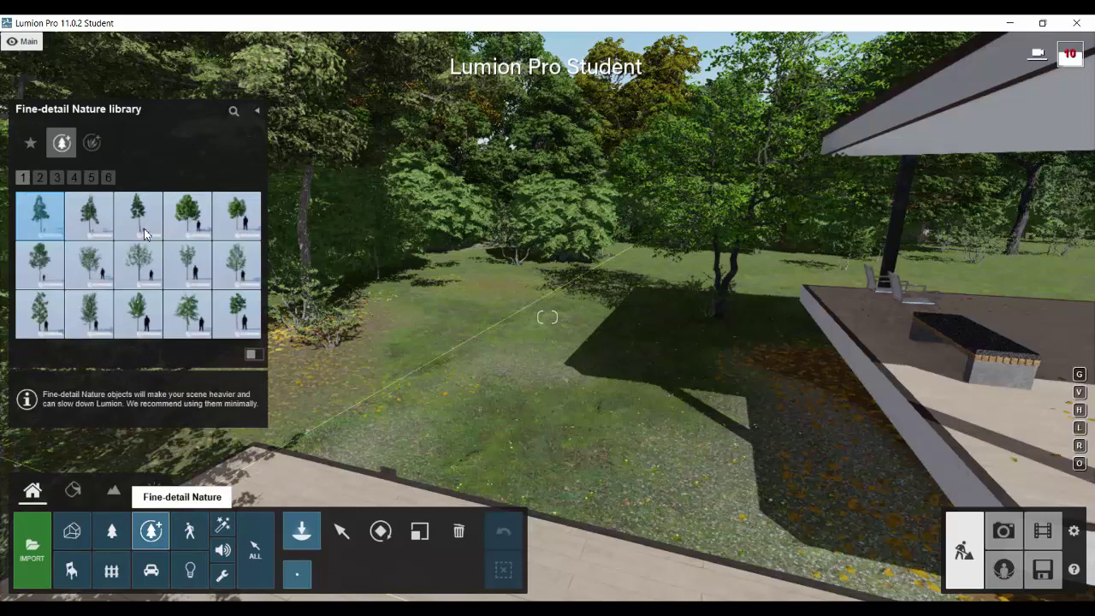
{"action": "left_click", "coordinate": [93, 143]}
{"action": "left_click", "coordinate": [89, 215]}
{"action": "left_click", "coordinate": [392, 451]}
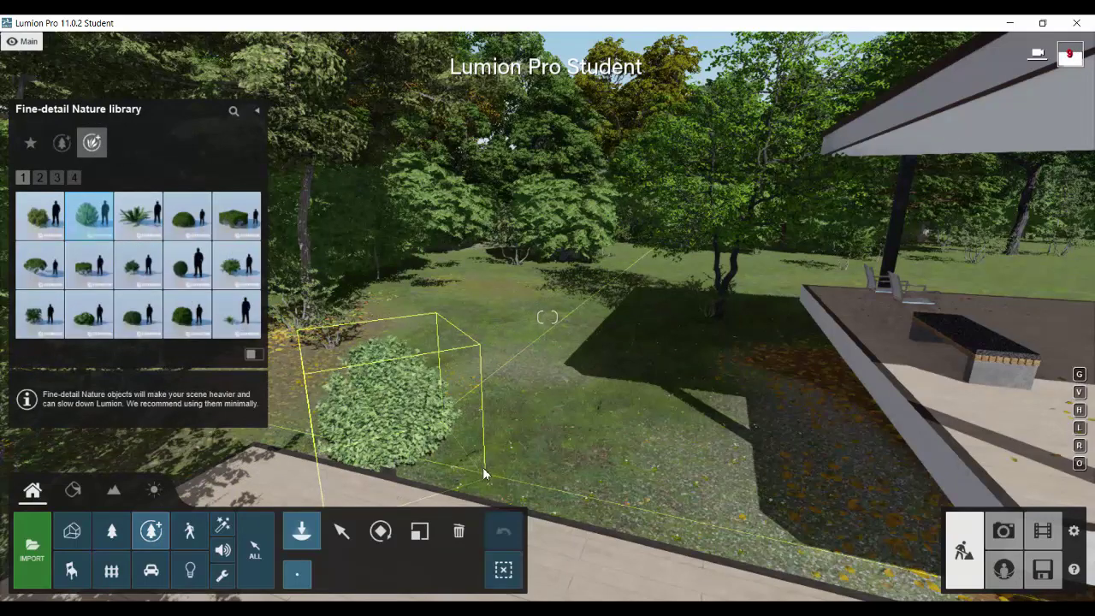
{"action": "left_click", "coordinate": [188, 314]}
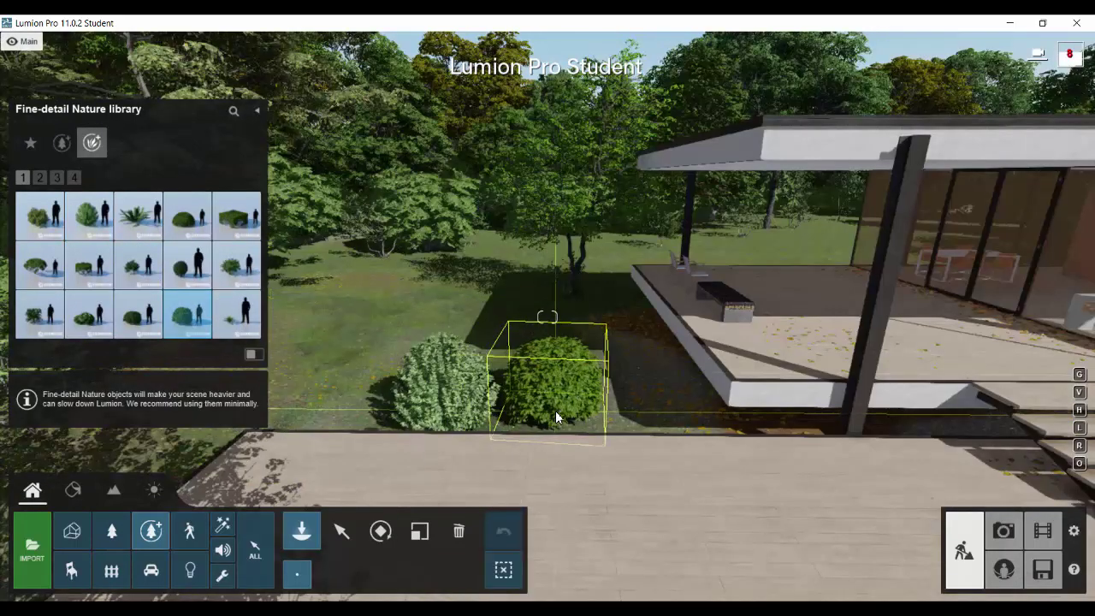
{"action": "left_click", "coordinate": [555, 410]}
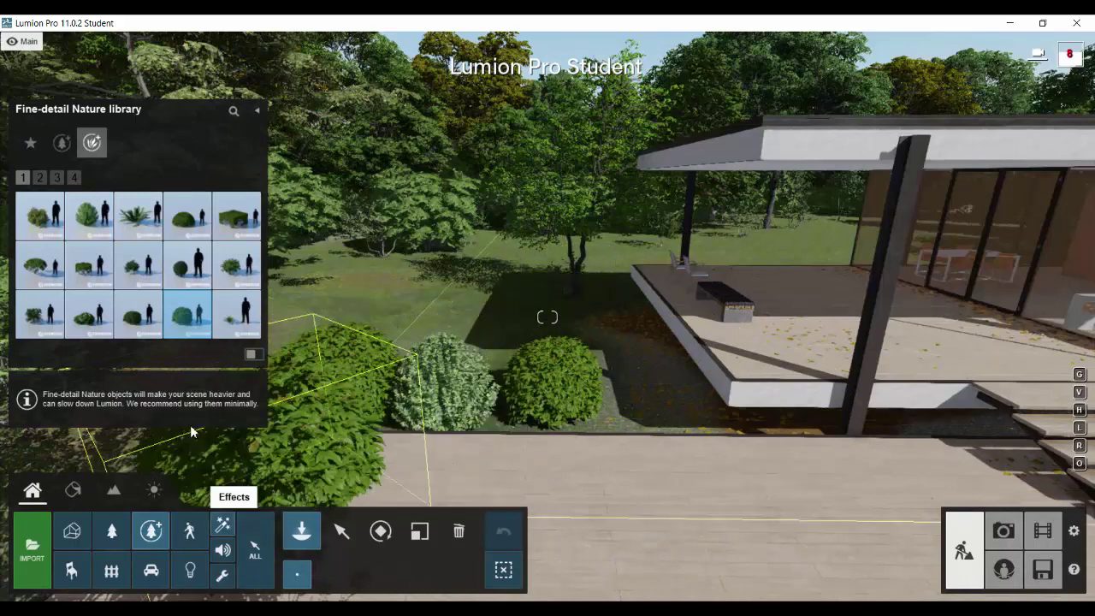
Step: Place the first tree from page 6 of the fine-detail tree library on the lawn behind the row of bushes
{"action": "left_click", "coordinate": [59, 177]}
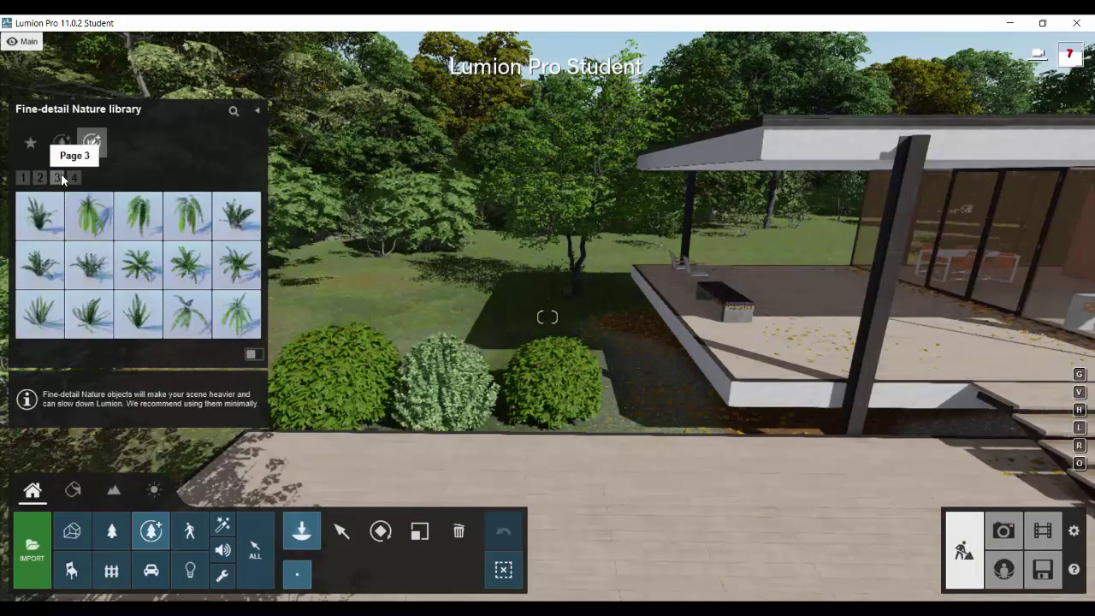
{"action": "left_click", "coordinate": [74, 177]}
{"action": "left_click", "coordinate": [56, 179]}
{"action": "left_click", "coordinate": [60, 143]}
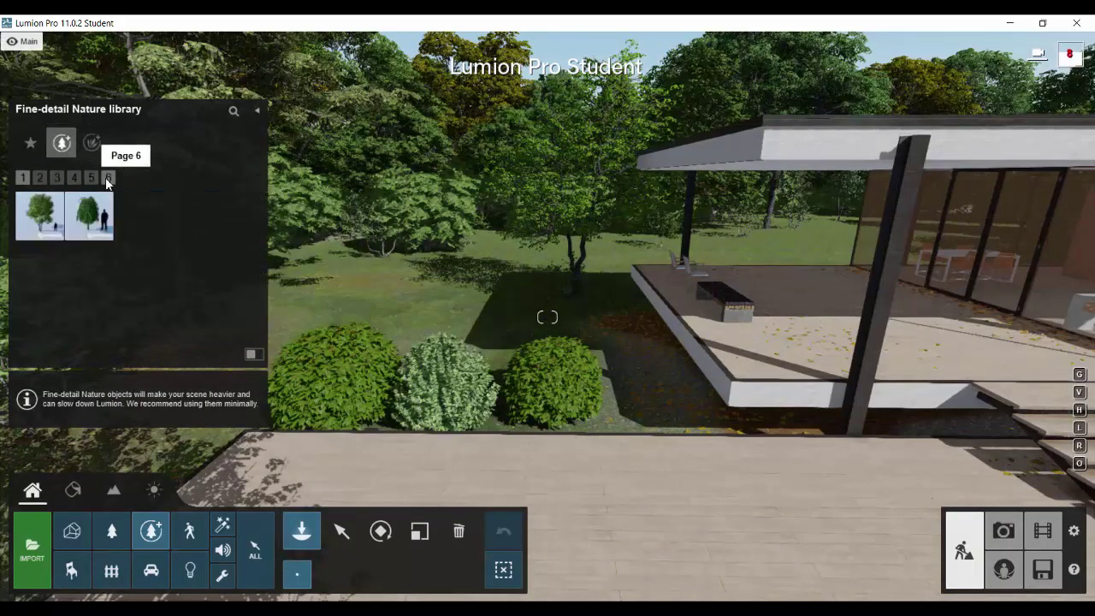
{"action": "left_click", "coordinate": [53, 221]}
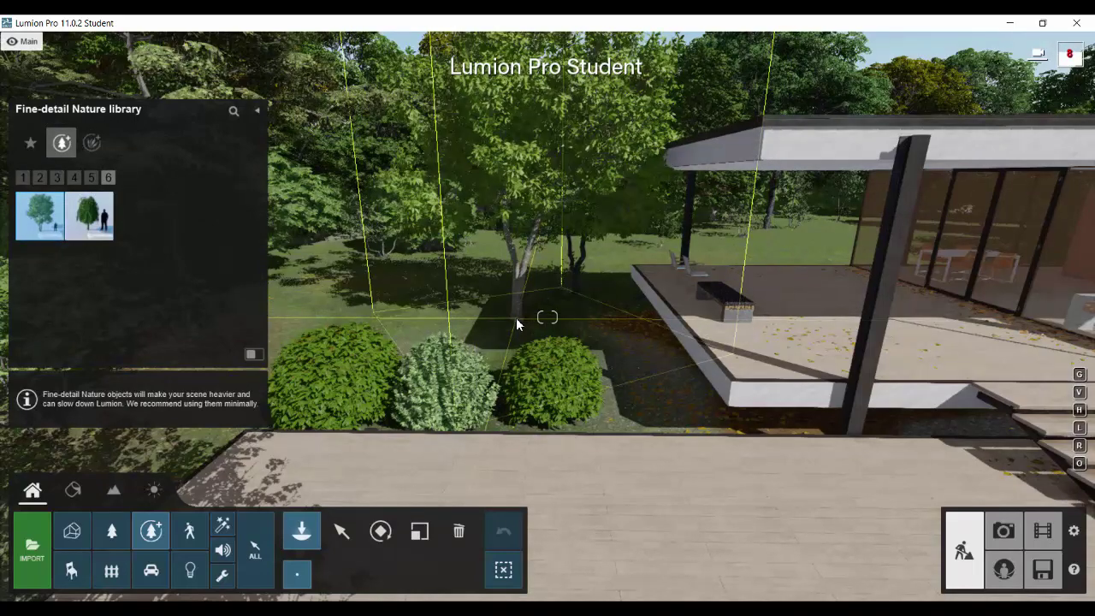
{"action": "left_click", "coordinate": [514, 319]}
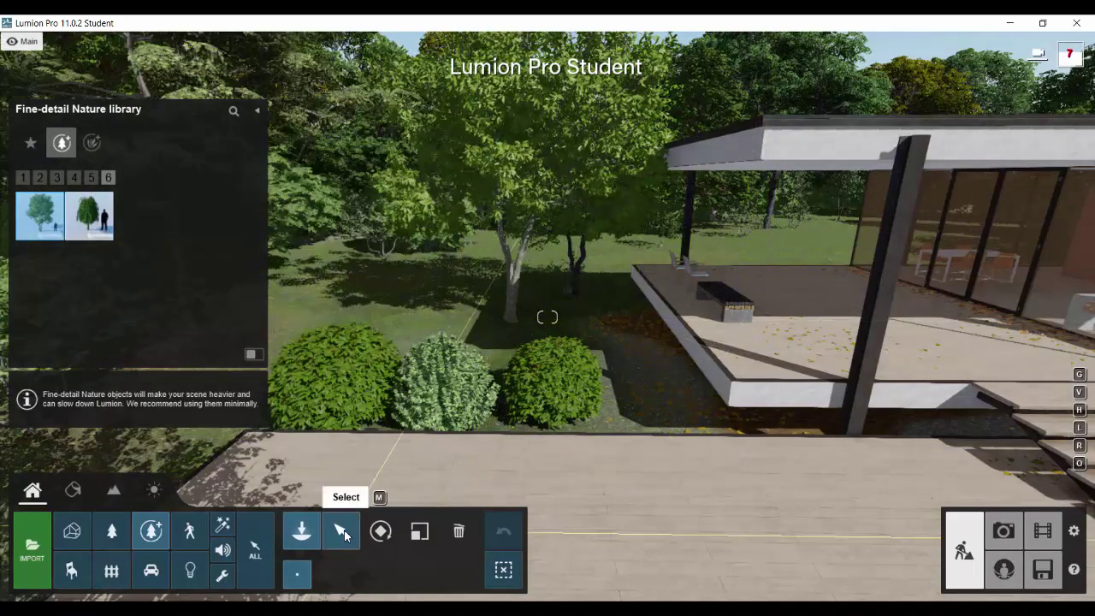
Step: Place another Common Myrtle 001 at the end of the bush row nearest the house
{"action": "left_click", "coordinate": [91, 143]}
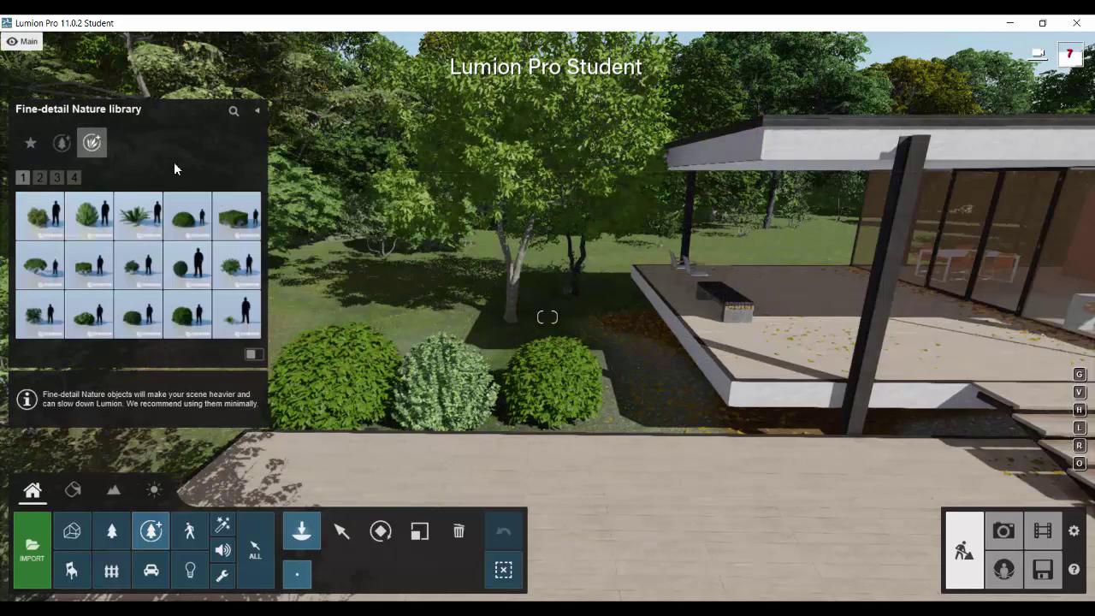
{"action": "left_click", "coordinate": [89, 216]}
{"action": "left_click", "coordinate": [641, 415]}
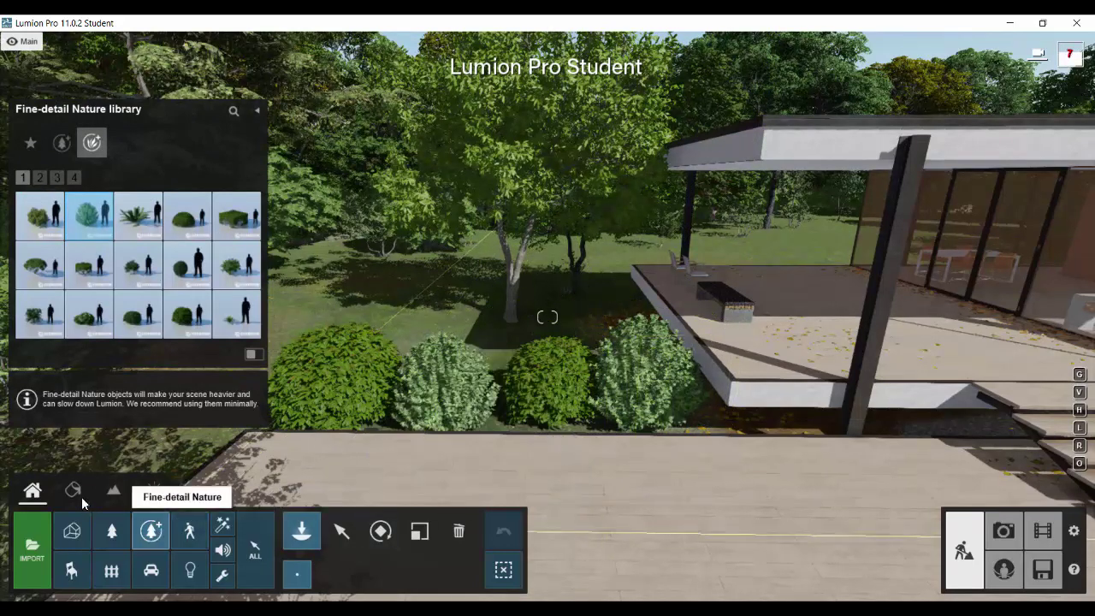
Step: Set the green selection hue to 0.8 on the myrtle nearest the house and about 0.3 on the outermost plant 001 bush
{"action": "left_click", "coordinate": [368, 528]}
{"action": "left_click_drag", "start_coordinate": [999, 226], "coordinate": [984, 227]}
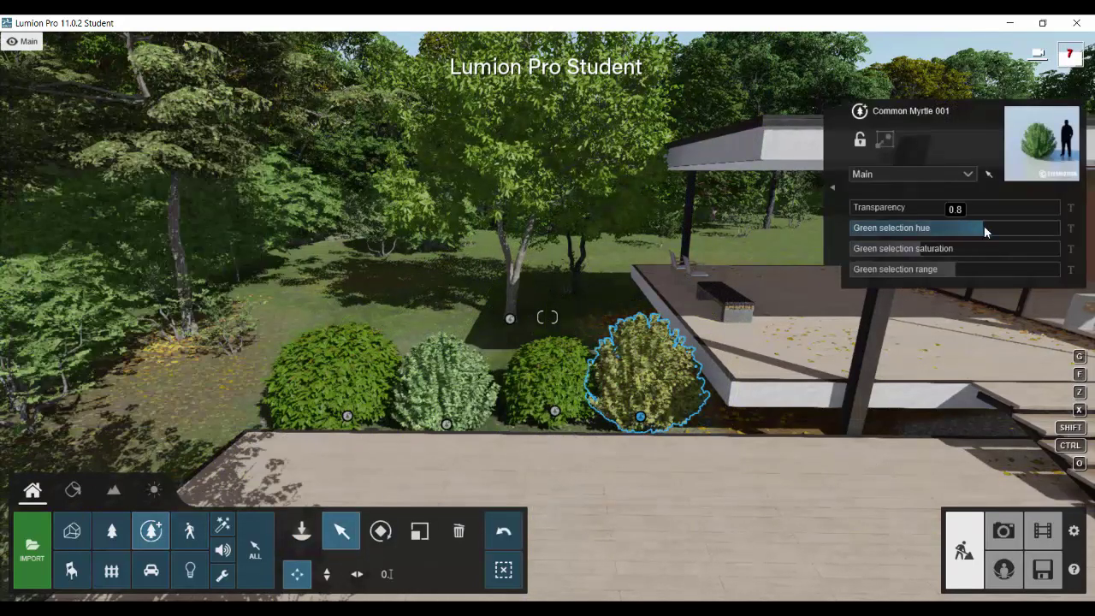
{"action": "left_click", "coordinate": [347, 416]}
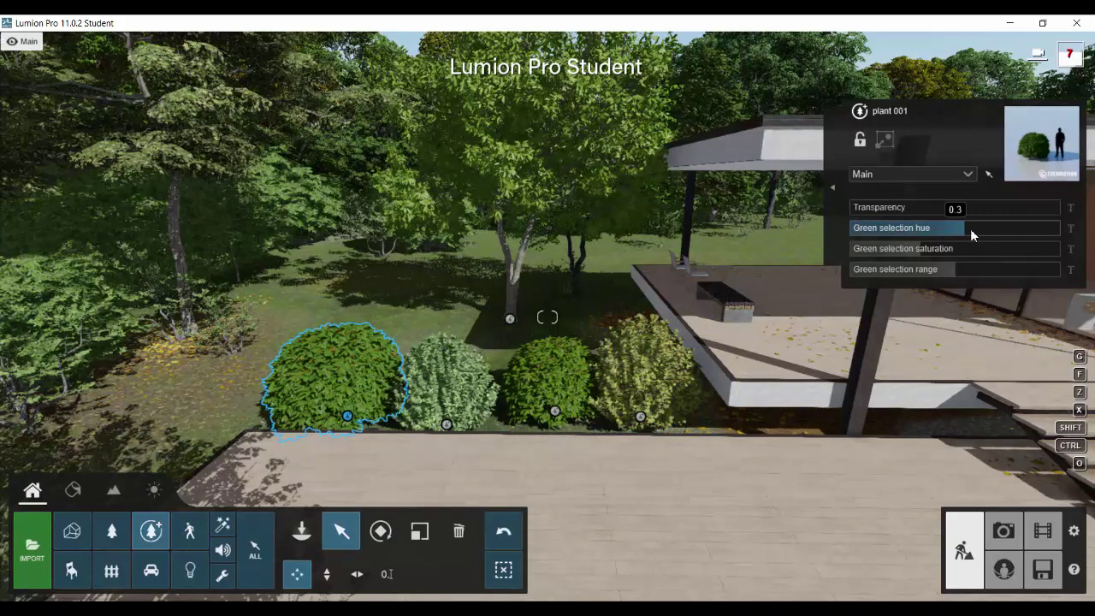
{"action": "left_click", "coordinate": [970, 229]}
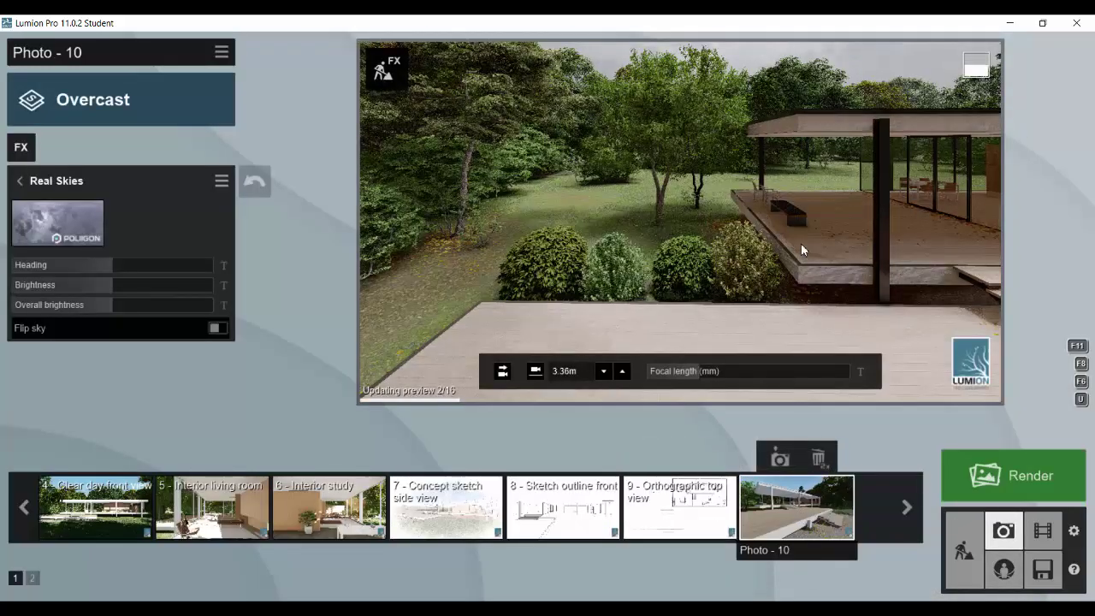
Step: Restore Photo 10's saved camera view, set the Reflection effect's preview quality to High and update the preview
{"action": "key", "text": "shift+0"}
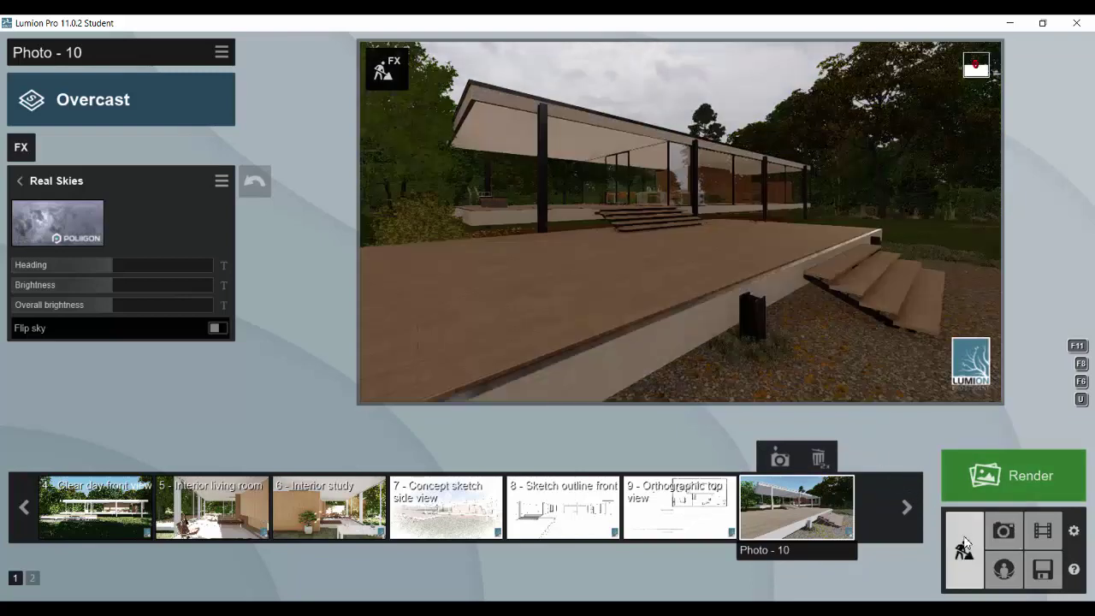
{"action": "left_click", "coordinate": [19, 180]}
{"action": "left_click", "coordinate": [228, 156]}
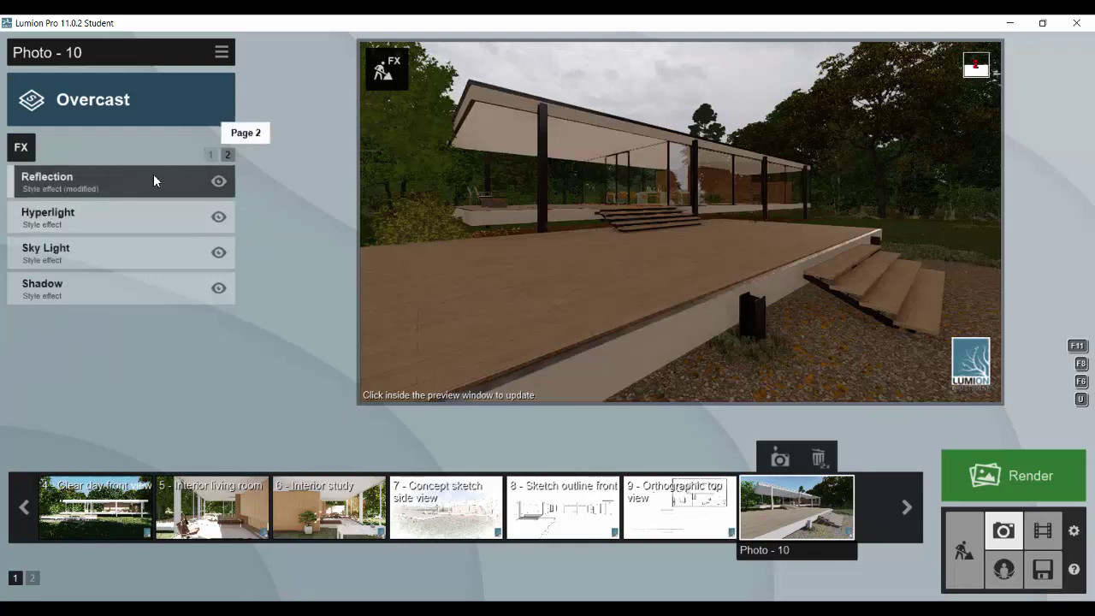
{"action": "left_click", "coordinate": [150, 176]}
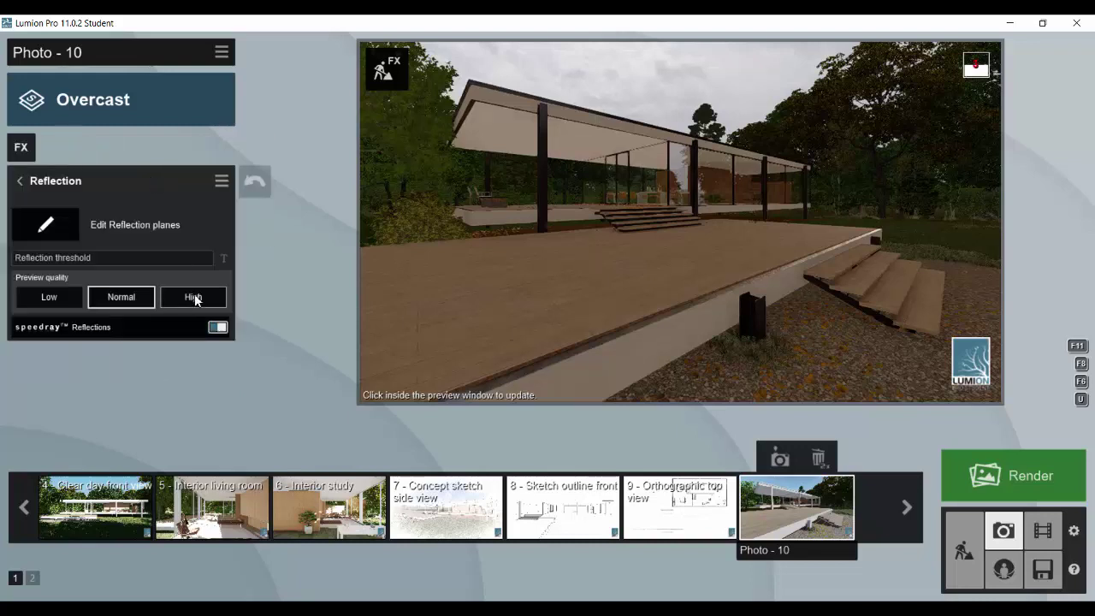
{"action": "mouse_move", "coordinate": [681, 215]}
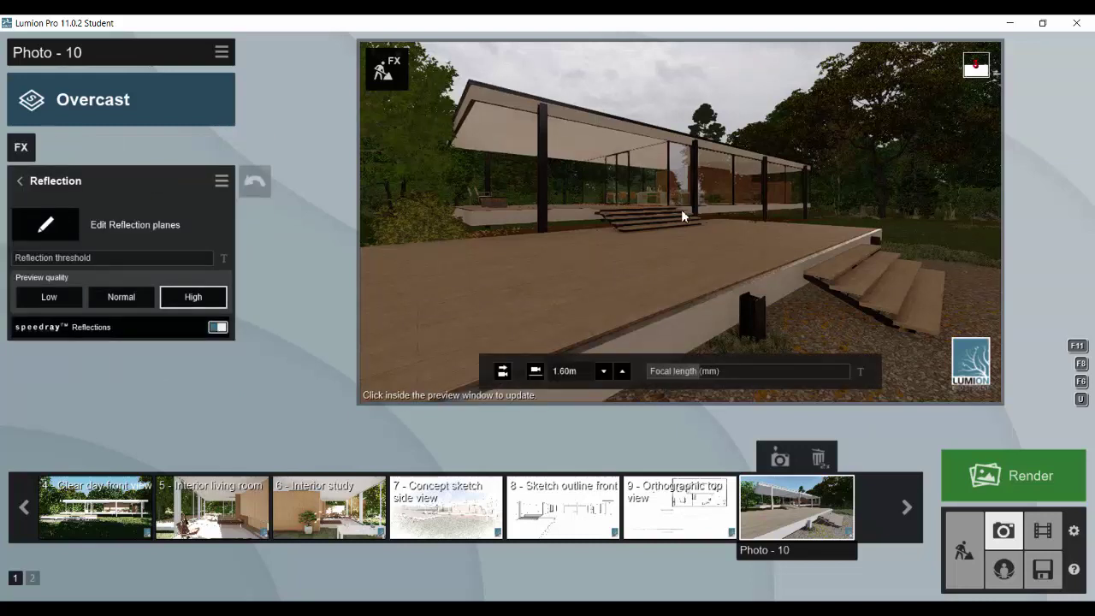
{"action": "left_click", "coordinate": [686, 188]}
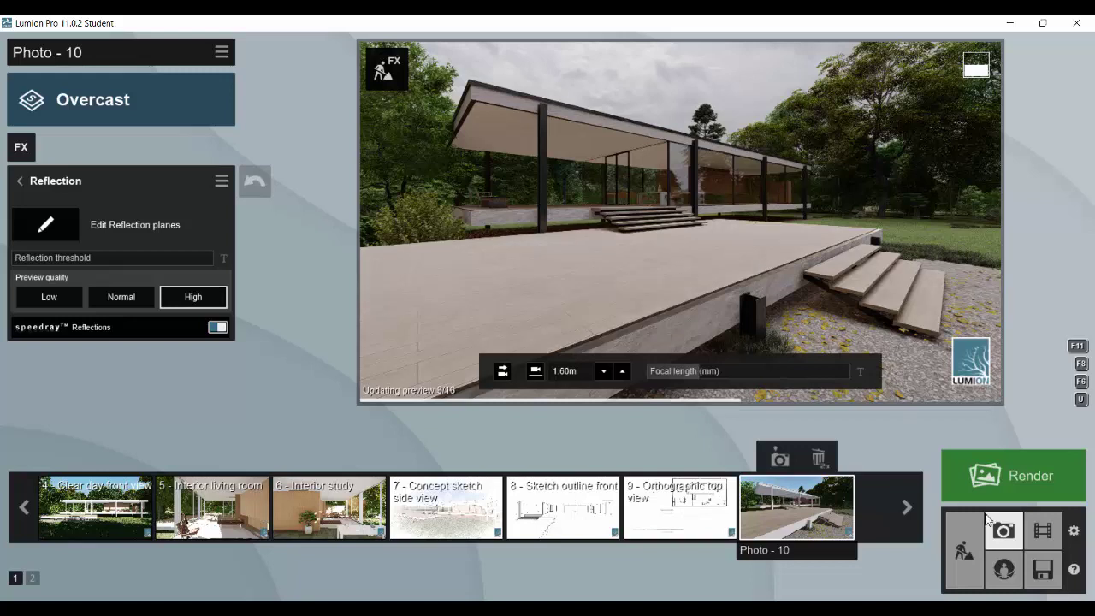
Step: Return to build mode and preview the fourth shrub from page 8 of the plant library at the terrace corner
{"action": "left_click", "coordinate": [969, 562]}
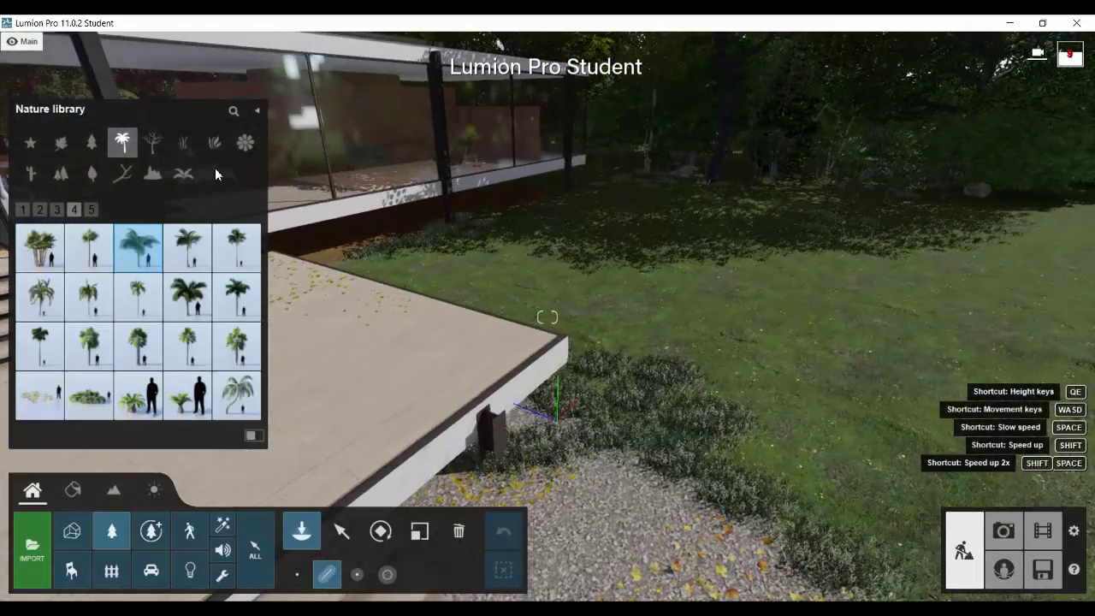
{"action": "left_click", "coordinate": [215, 142]}
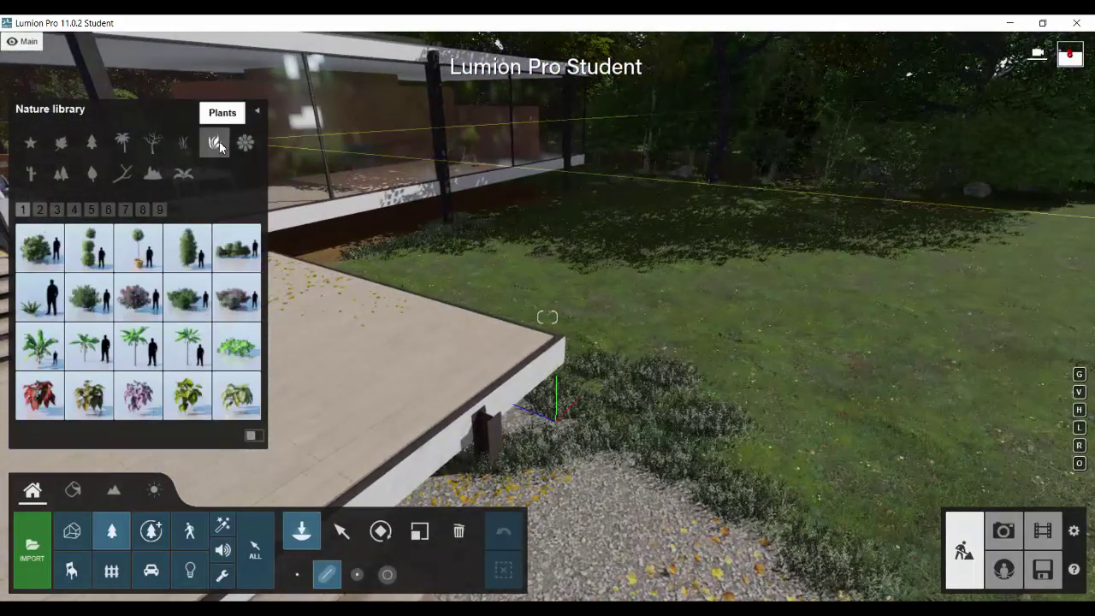
{"action": "left_click", "coordinate": [75, 210]}
{"action": "left_click", "coordinate": [108, 211]}
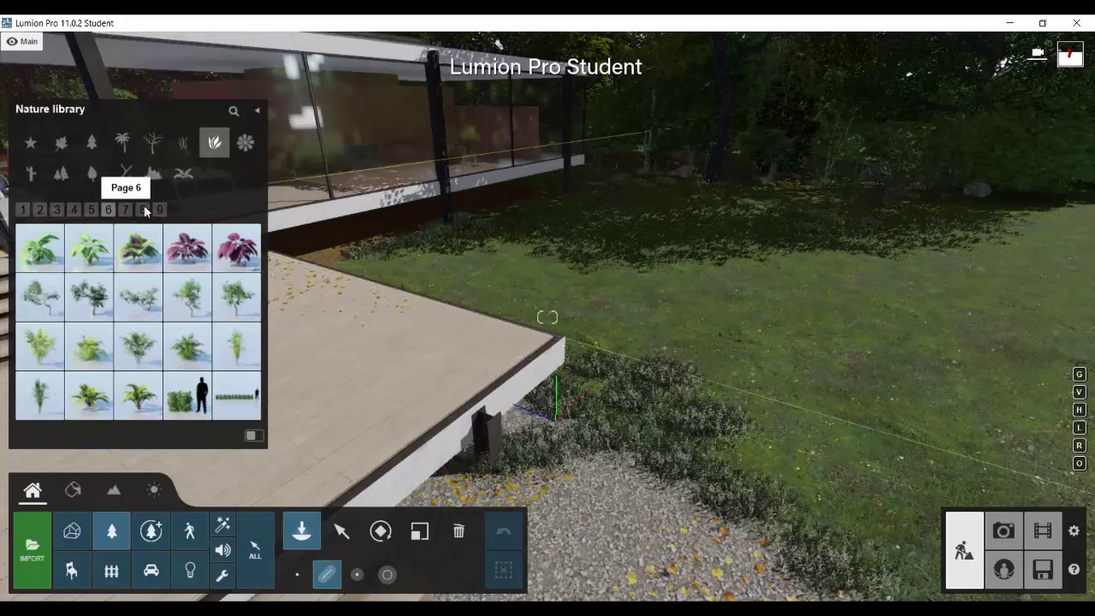
{"action": "left_click", "coordinate": [145, 211]}
{"action": "left_click", "coordinate": [187, 247]}
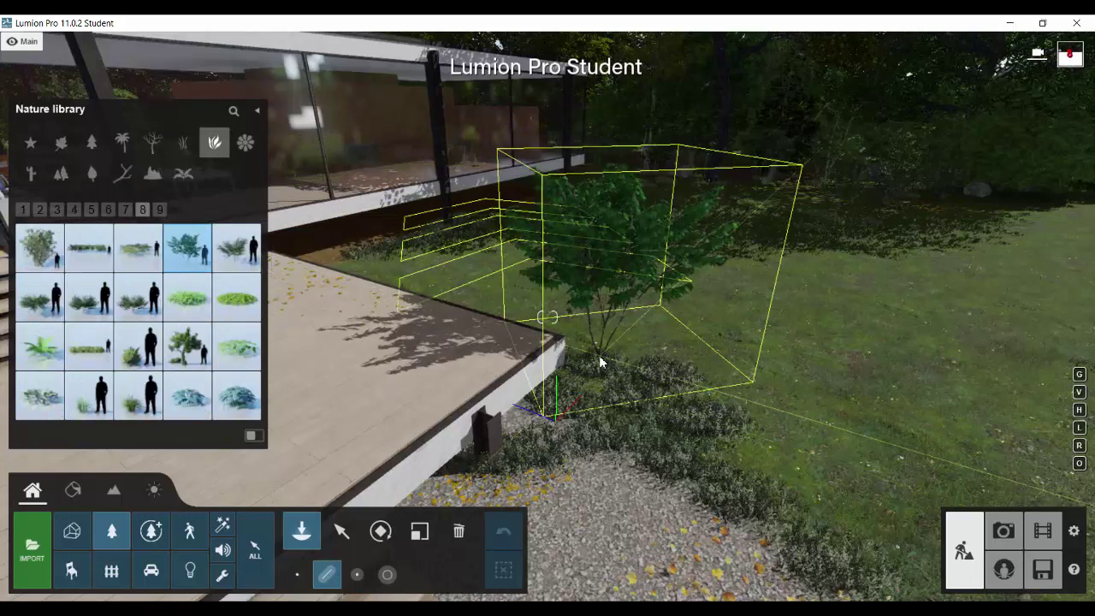
Step: Place single blue and pink rhododendrons from page 13 of the flower library on the lawn beside the terrace corner
{"action": "left_click", "coordinate": [246, 142]}
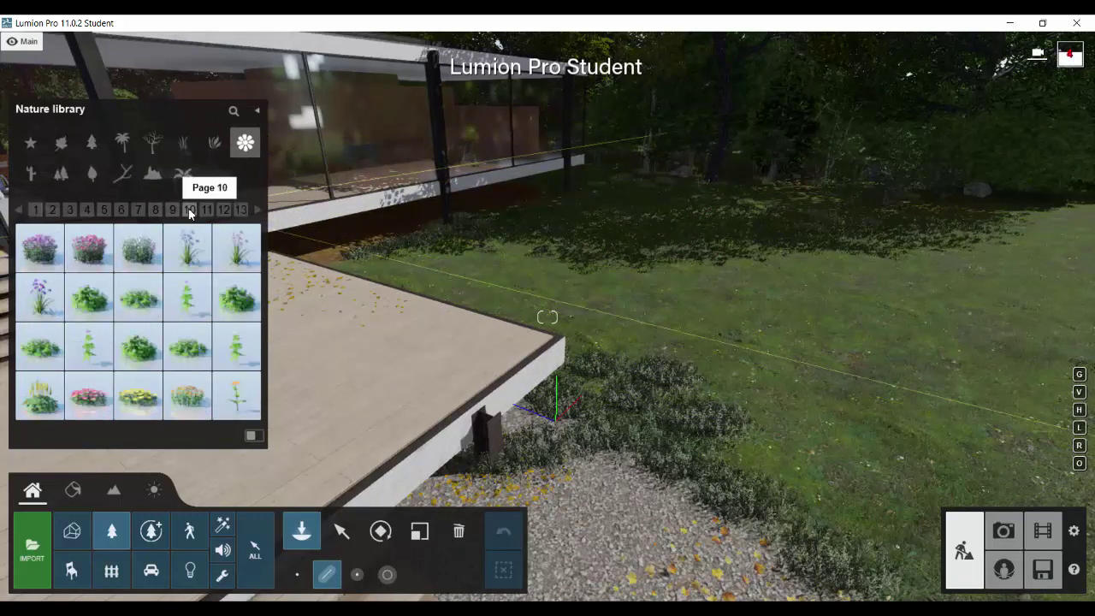
{"action": "left_click", "coordinate": [106, 210]}
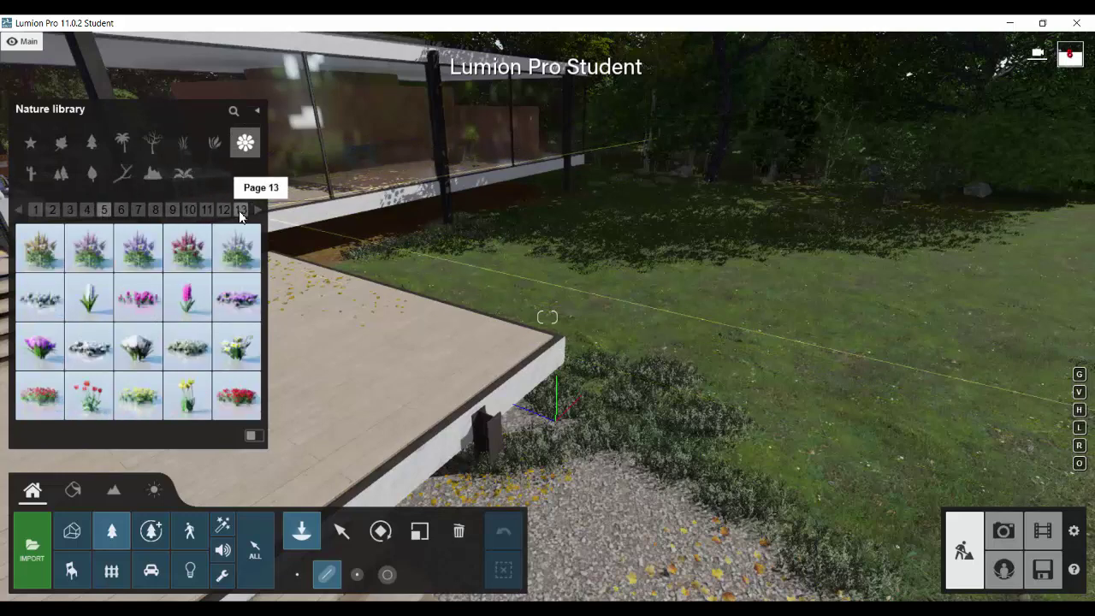
{"action": "left_click", "coordinate": [240, 211]}
{"action": "left_click", "coordinate": [39, 347]}
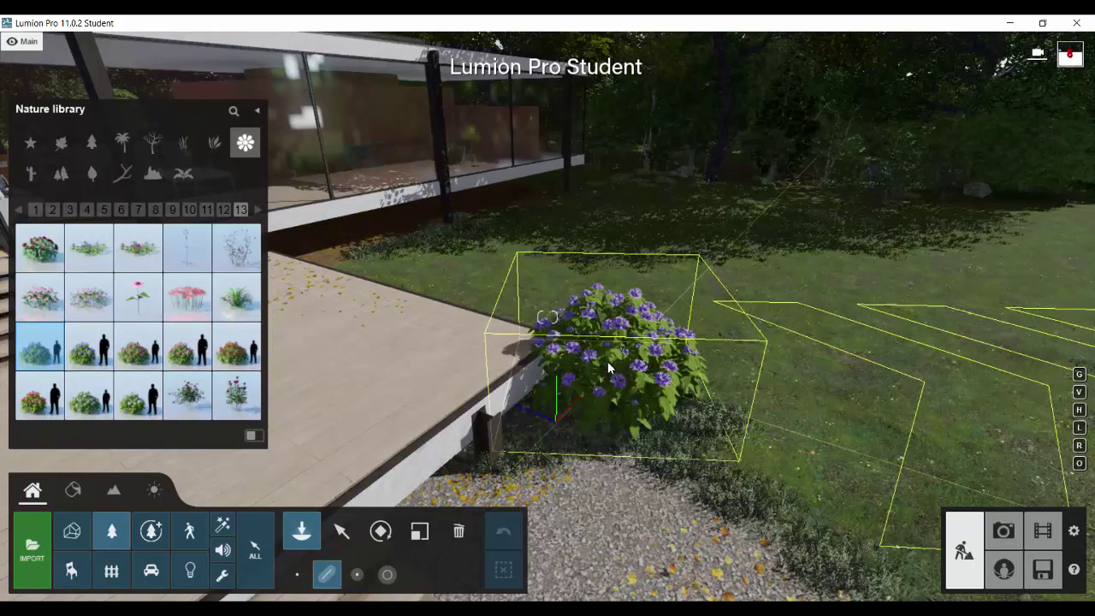
{"action": "left_click", "coordinate": [611, 348]}
{"action": "key", "text": "Escape"}
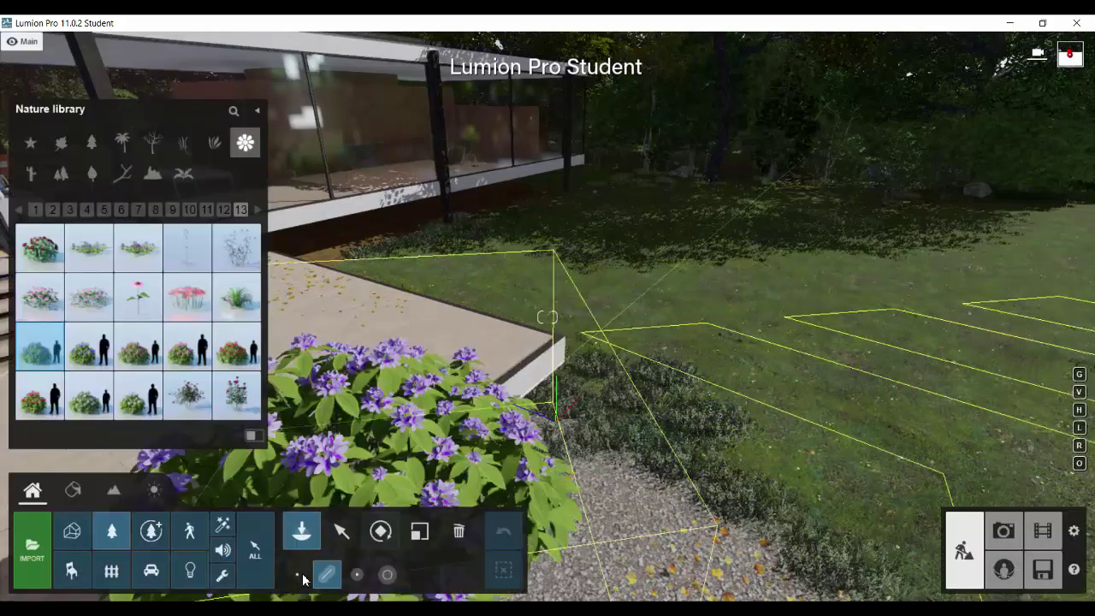
{"action": "left_click", "coordinate": [297, 574]}
{"action": "left_click", "coordinate": [621, 313]}
{"action": "left_click", "coordinate": [138, 347]}
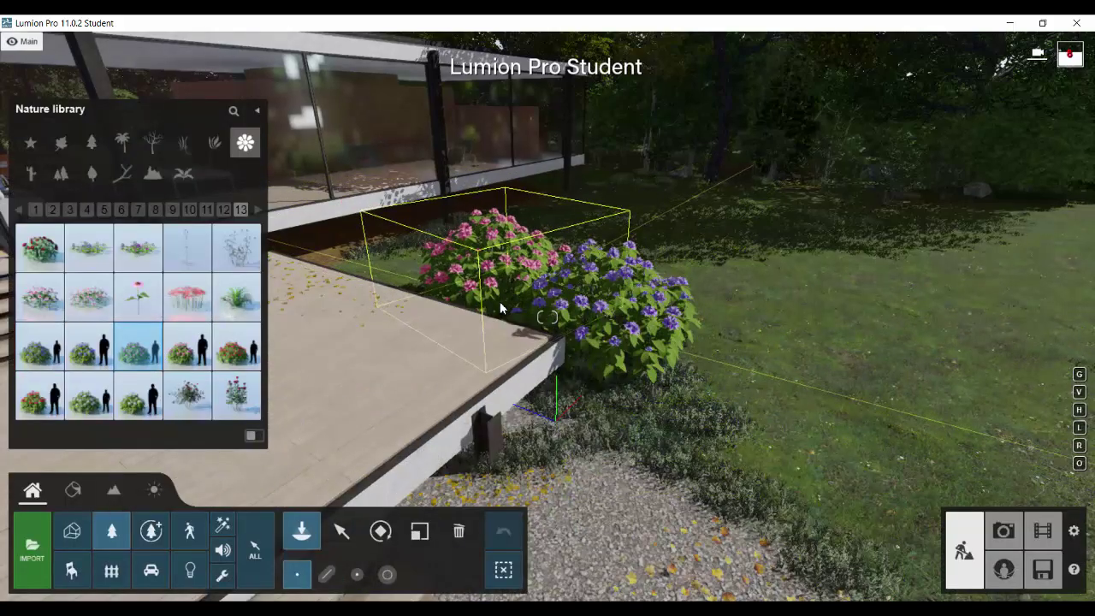
{"action": "left_click", "coordinate": [500, 301]}
Step: Copy the blue rhododendron to the far side of the pink one and extend the flower row along the terrace edge
{"action": "right_click_drag", "start_coordinate": [470, 193], "coordinate": [631, 280]}
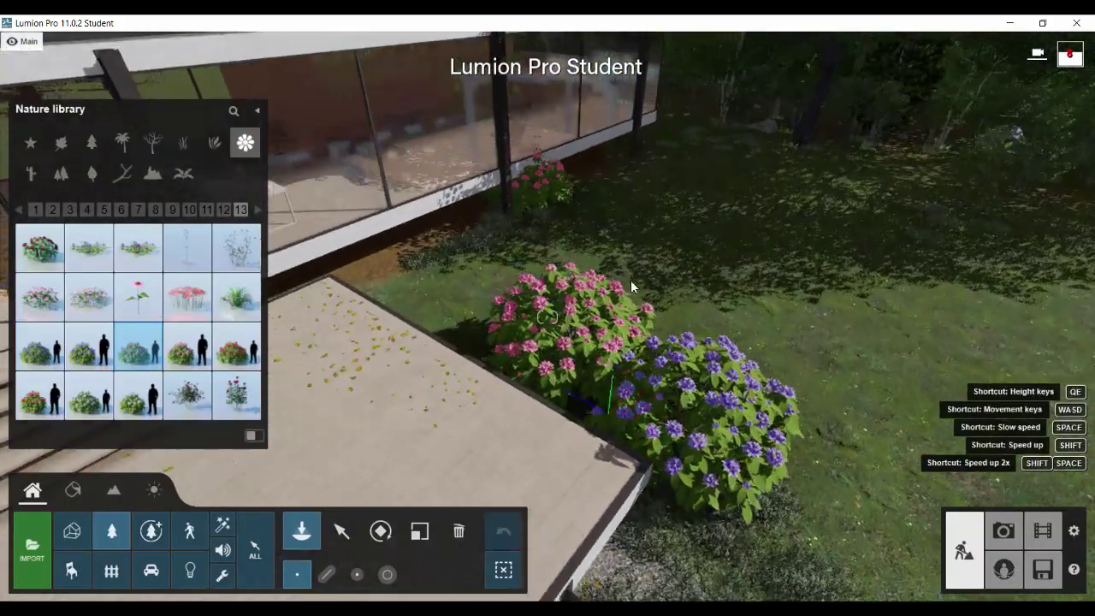
{"action": "left_click", "coordinate": [341, 531]}
{"action": "left_click", "coordinate": [780, 478]}
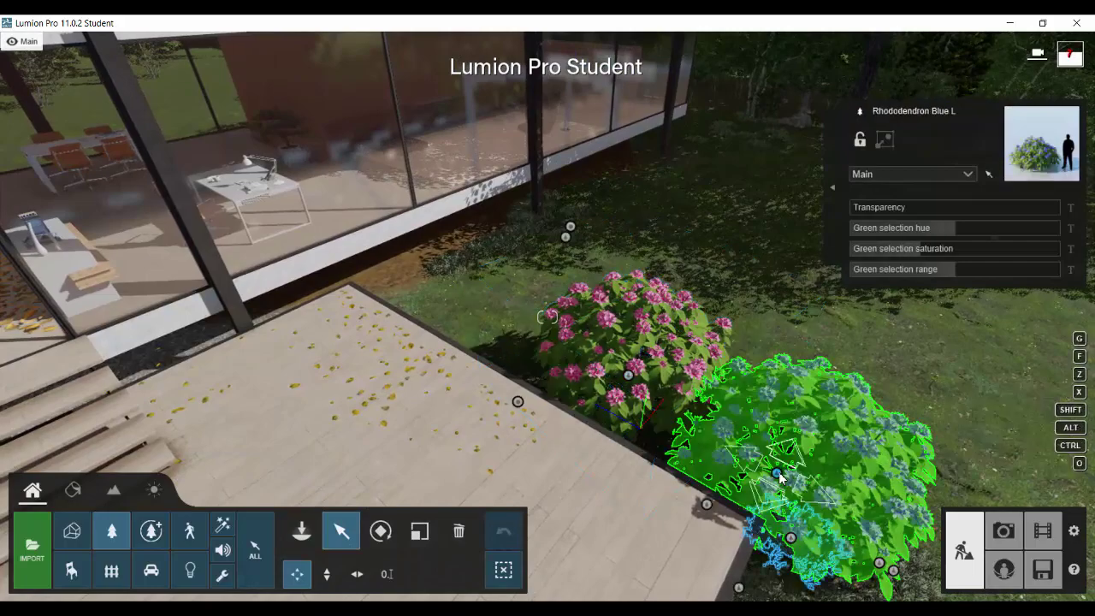
{"action": "left_click_drag", "start_coordinate": [778, 475], "coordinate": [498, 320], "text": "alt"}
{"action": "right_click_drag", "start_coordinate": [539, 310], "coordinate": [123, 533]}
{"action": "left_click_drag", "start_coordinate": [408, 394], "coordinate": [402, 267], "text": "alt"}
Step: Extend the flower row along the glass facade with copies of the blue and pink rhododendrons
{"action": "key", "text": "d"}
{"action": "right_click_drag", "start_coordinate": [462, 235], "coordinate": [454, 512]}
{"action": "left_click_drag", "start_coordinate": [461, 411], "coordinate": [606, 148], "text": "alt"}
{"action": "key", "text": "d"}
{"action": "right_click_drag", "start_coordinate": [610, 155], "coordinate": [470, 219]}
{"action": "key", "text": "w"}
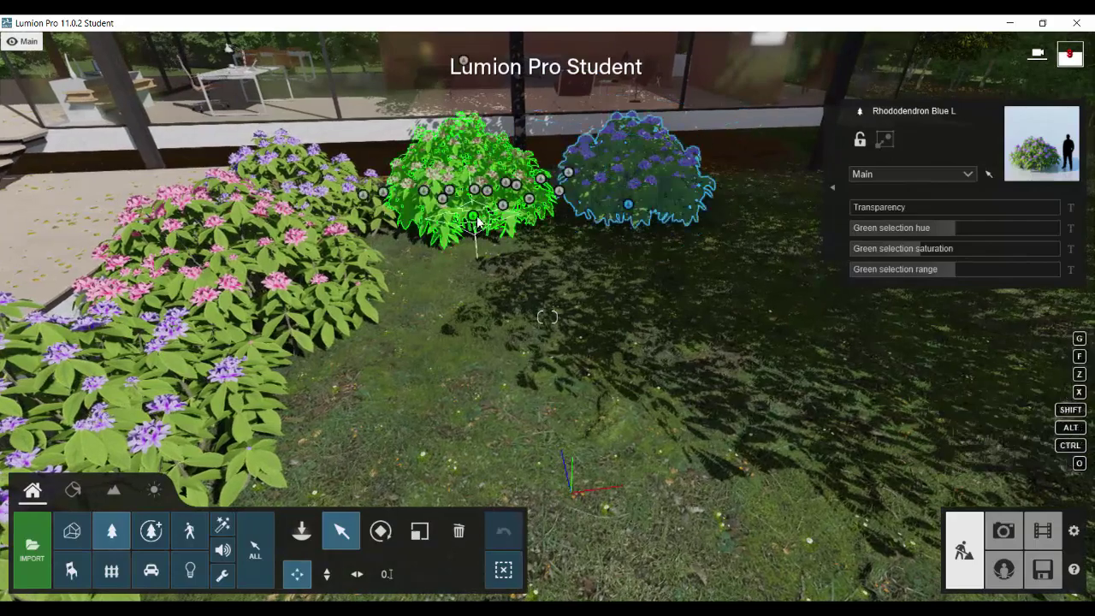
{"action": "left_click_drag", "start_coordinate": [477, 222], "coordinate": [783, 205], "text": "alt"}
{"action": "key", "text": "s"}
{"action": "right_click_drag", "start_coordinate": [783, 206], "coordinate": [744, 229]}
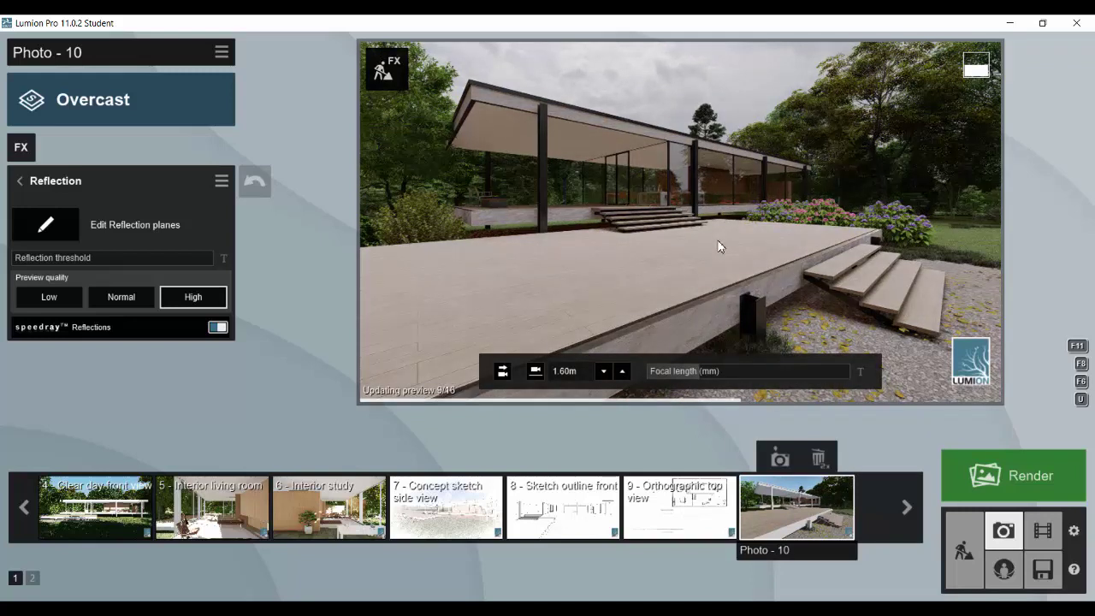
Step: Raise Photo 10's camera height to 2.10 m and save the new camera view to the photo
{"action": "left_click", "coordinate": [622, 371]}
{"action": "left_click", "coordinate": [622, 372]}
{"action": "left_click", "coordinate": [622, 371]}
{"action": "left_click", "coordinate": [622, 371]}
{"action": "left_click", "coordinate": [622, 371]}
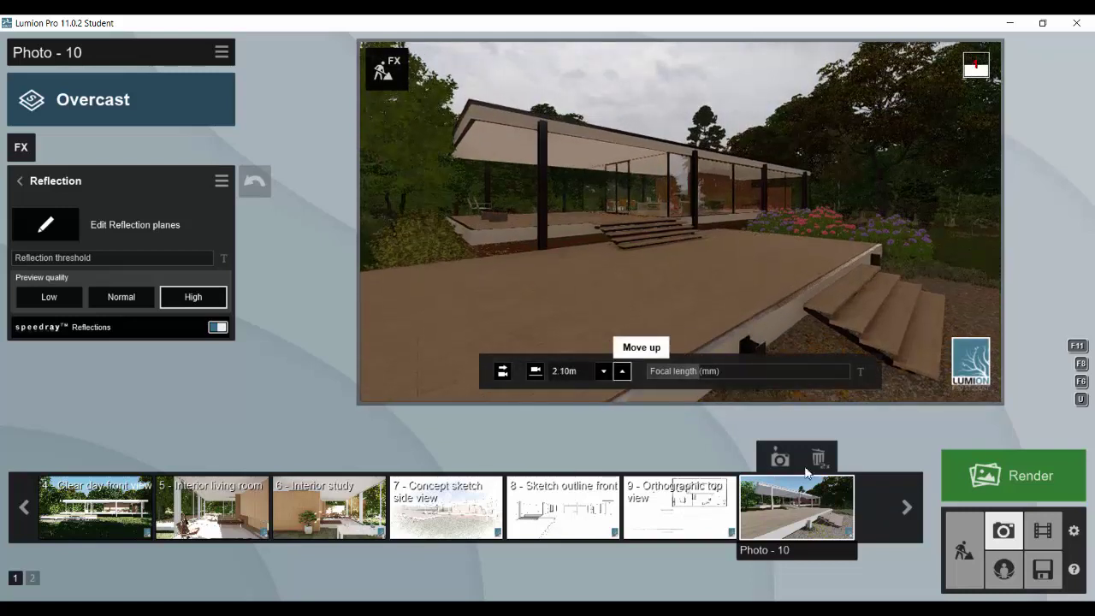
{"action": "left_click", "coordinate": [788, 466]}
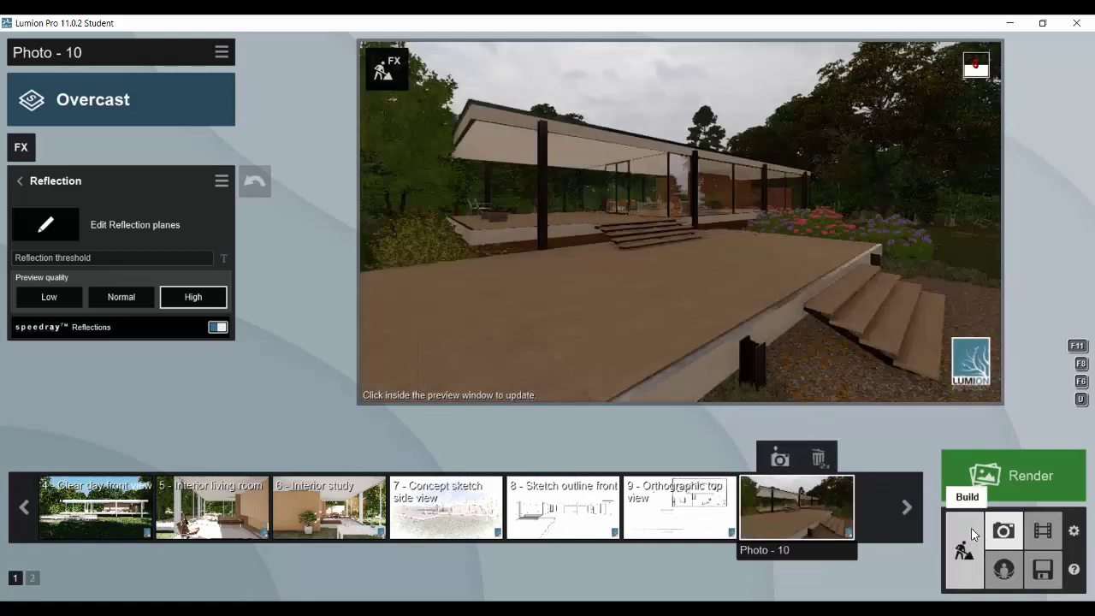
Step: Place the last tree in the second row of the fine-detail tree library's page 3 on the lawn behind the rhododendrons
{"action": "left_click", "coordinate": [964, 548]}
{"action": "right_click_drag", "start_coordinate": [590, 203], "coordinate": [425, 345]}
{"action": "key", "text": "s"}
{"action": "key", "text": "w"}
{"action": "left_click", "coordinate": [150, 532]}
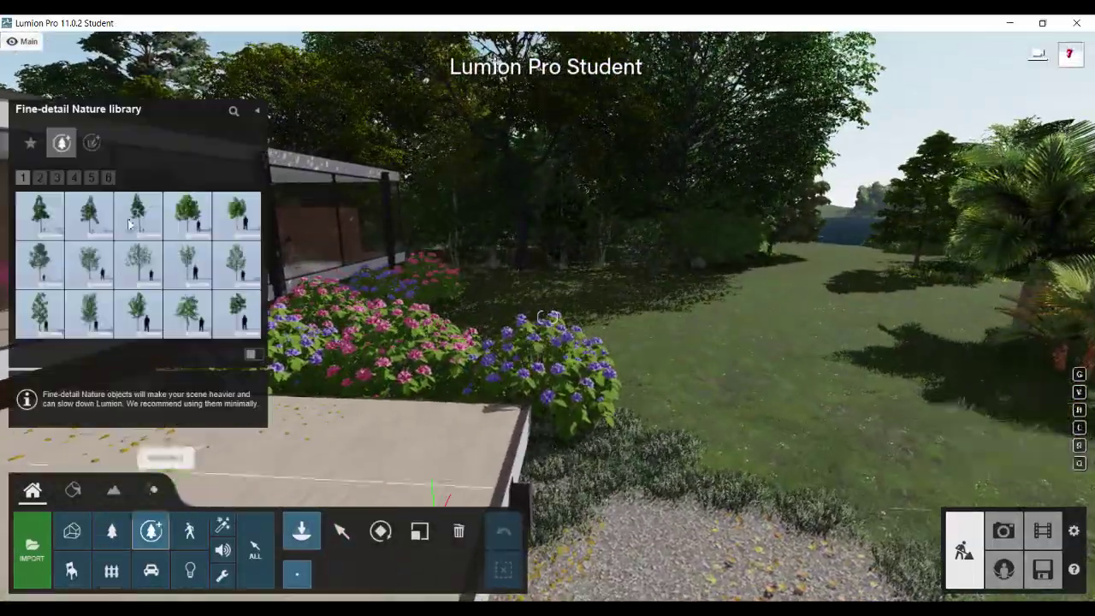
{"action": "left_click", "coordinate": [57, 179]}
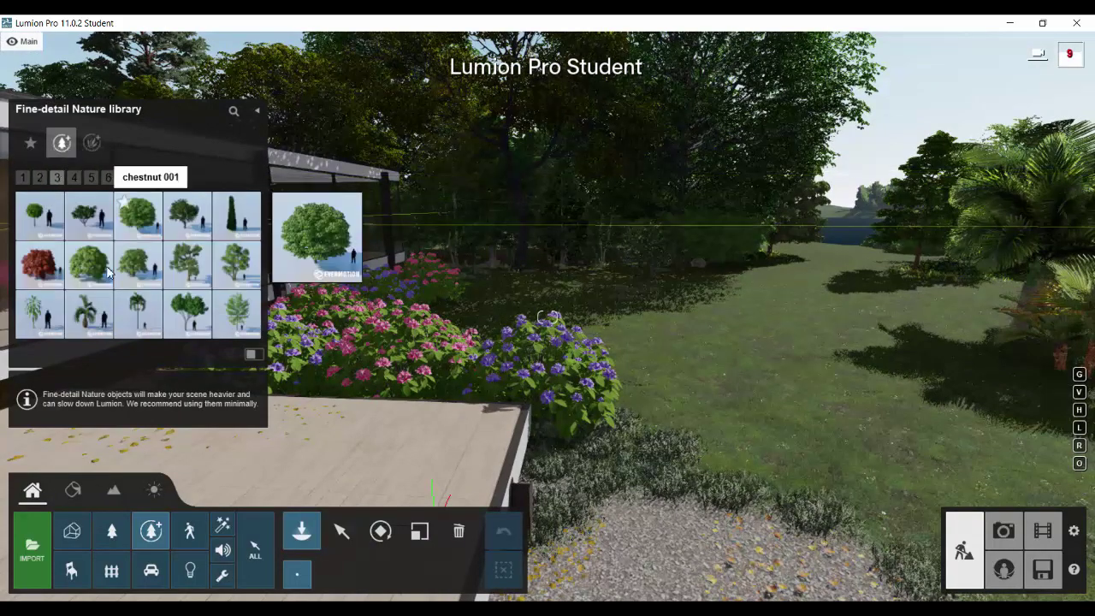
{"action": "left_click", "coordinate": [237, 263]}
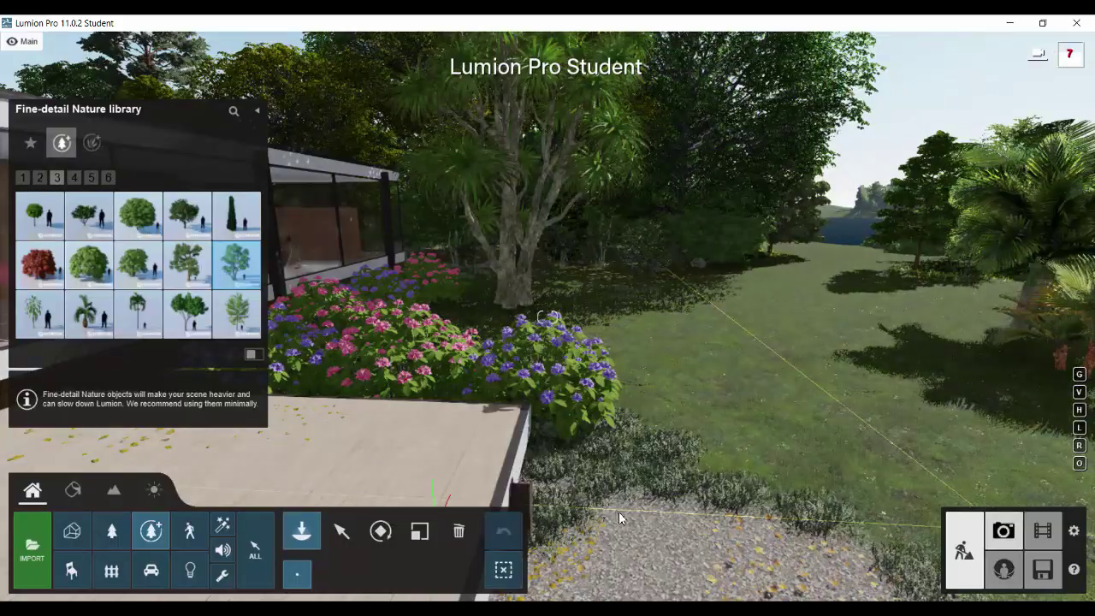
Step: Restore Photo 10's saved camera view and update its preview to check the new tree
{"action": "left_click", "coordinate": [1004, 532]}
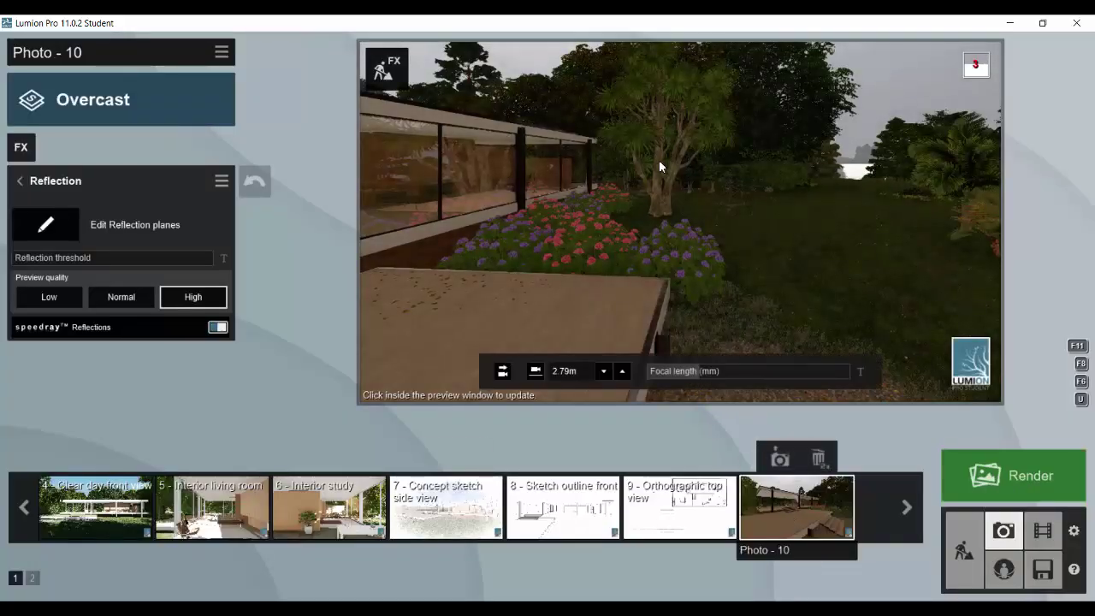
{"action": "left_click", "coordinate": [802, 500]}
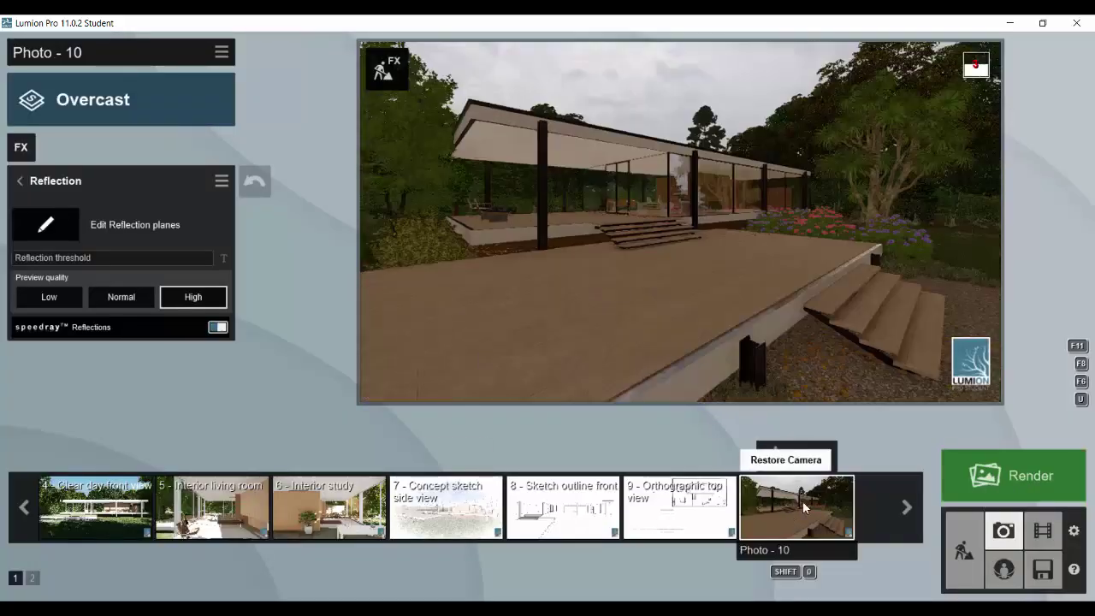
{"action": "left_click", "coordinate": [829, 229]}
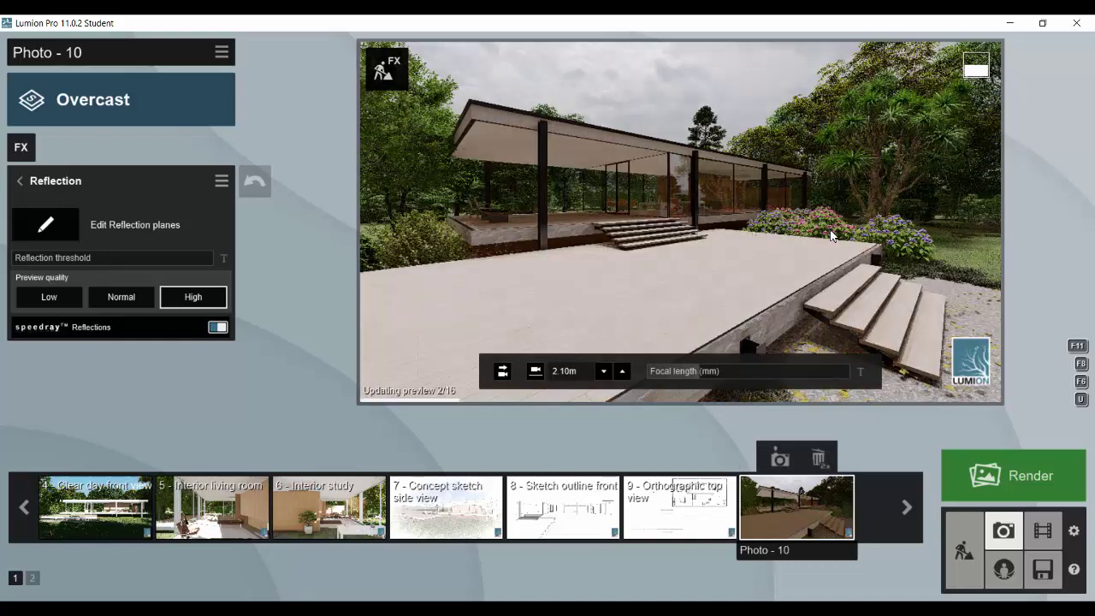
Step: Place the red-leaved tree from page 3 of the fine-detail tree library on the lawn behind the shrub row beside the house
{"action": "left_click", "coordinate": [964, 552]}
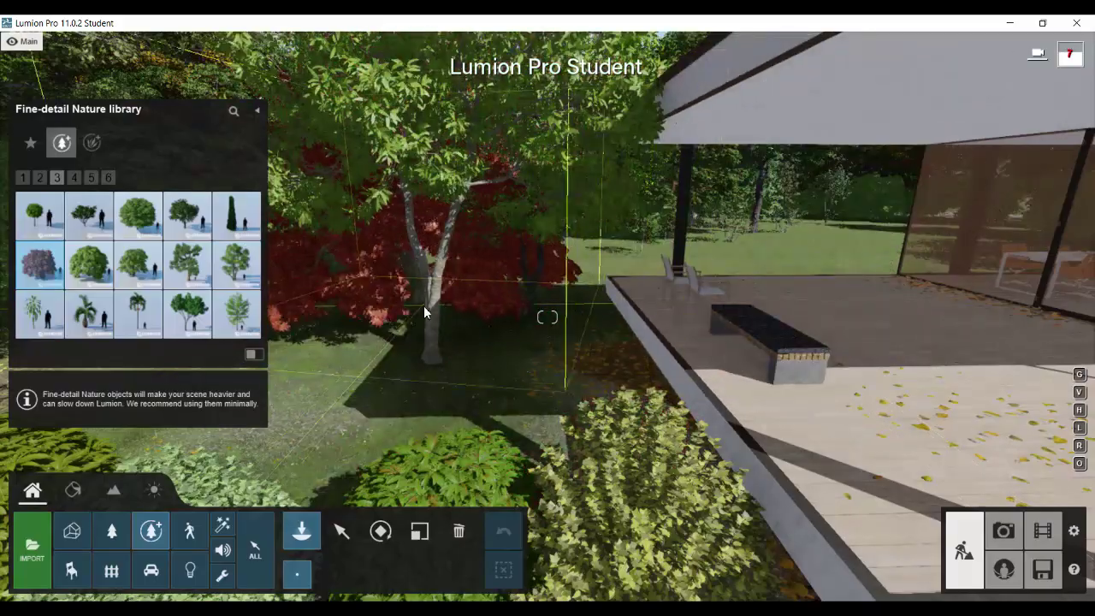
{"action": "left_click", "coordinate": [424, 307]}
{"action": "right_click_drag", "start_coordinate": [410, 315], "coordinate": [483, 335]}
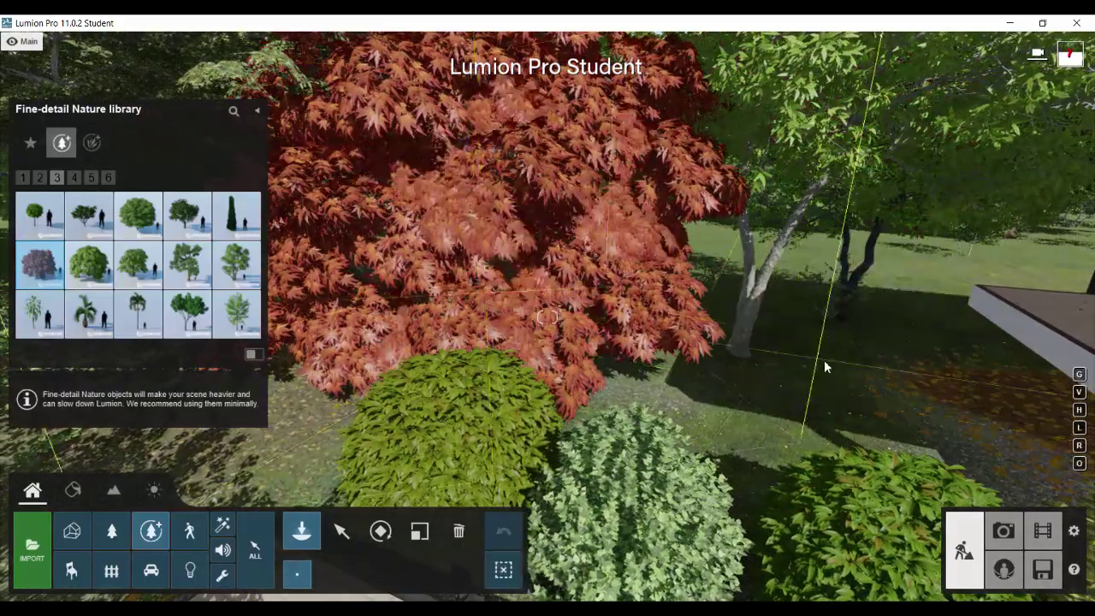
Step: Browse the fine-detail trees and plants and the standard flower, conifer, grass and plant libraries for a shrub beside the covered deck
{"action": "right_click_drag", "start_coordinate": [824, 360], "coordinate": [368, 273]}
{"action": "left_click", "coordinate": [89, 177]}
{"action": "left_click", "coordinate": [108, 177]}
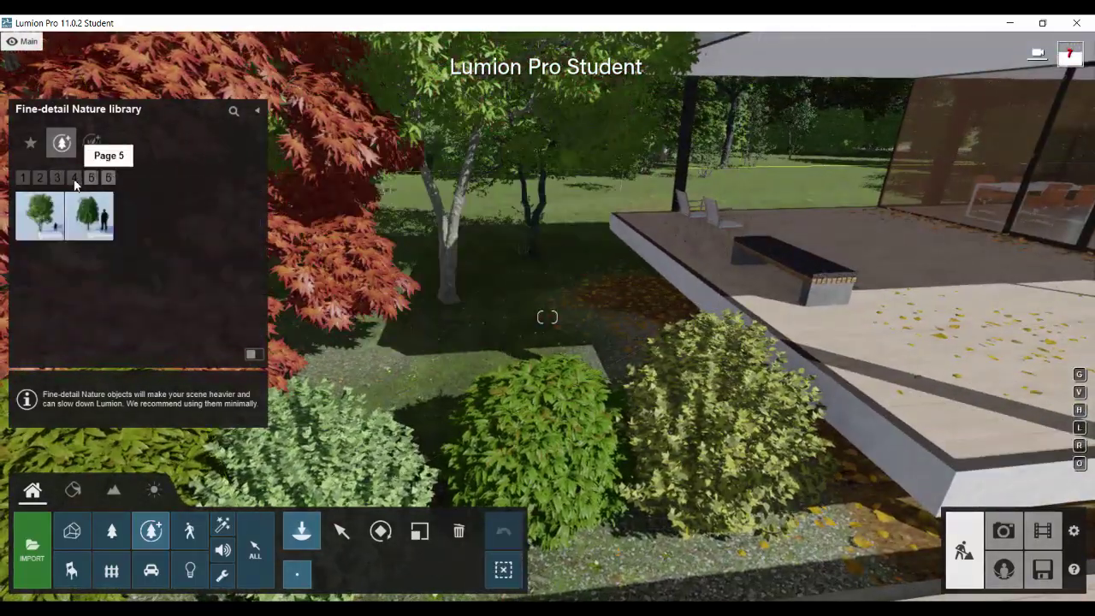
{"action": "left_click", "coordinate": [90, 177]}
{"action": "left_click", "coordinate": [90, 143]}
{"action": "left_click", "coordinate": [40, 177]}
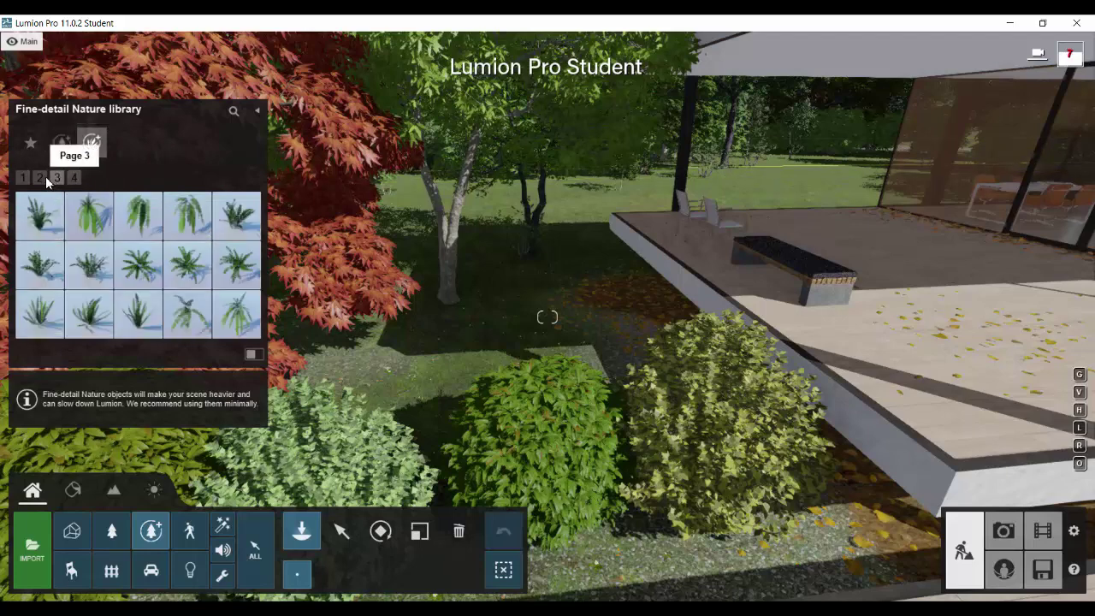
{"action": "left_click", "coordinate": [111, 531]}
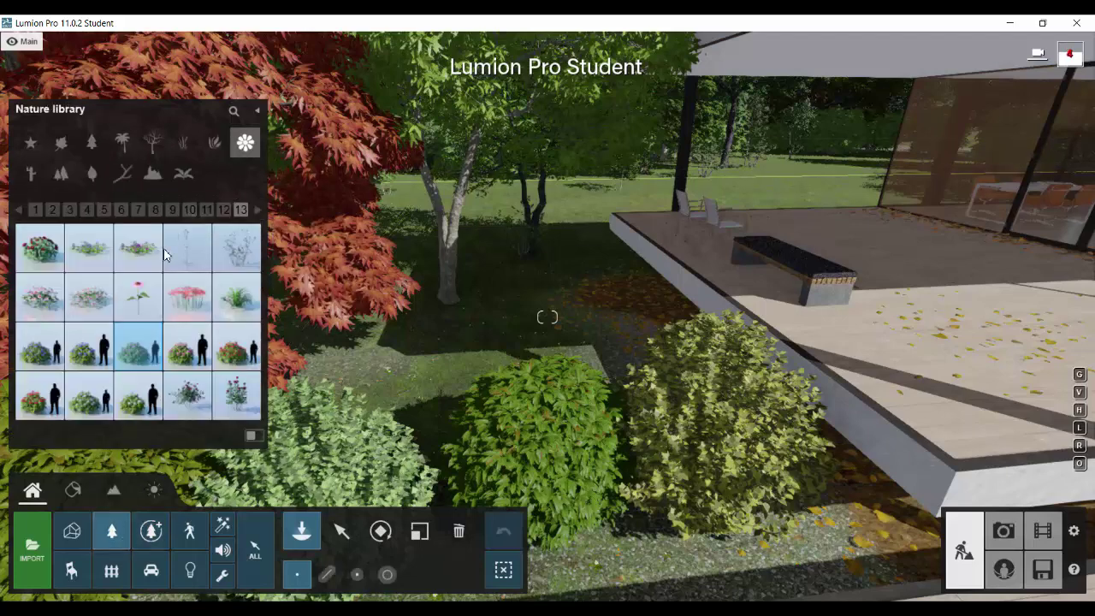
{"action": "left_click", "coordinate": [255, 211]}
{"action": "left_click", "coordinate": [256, 211]}
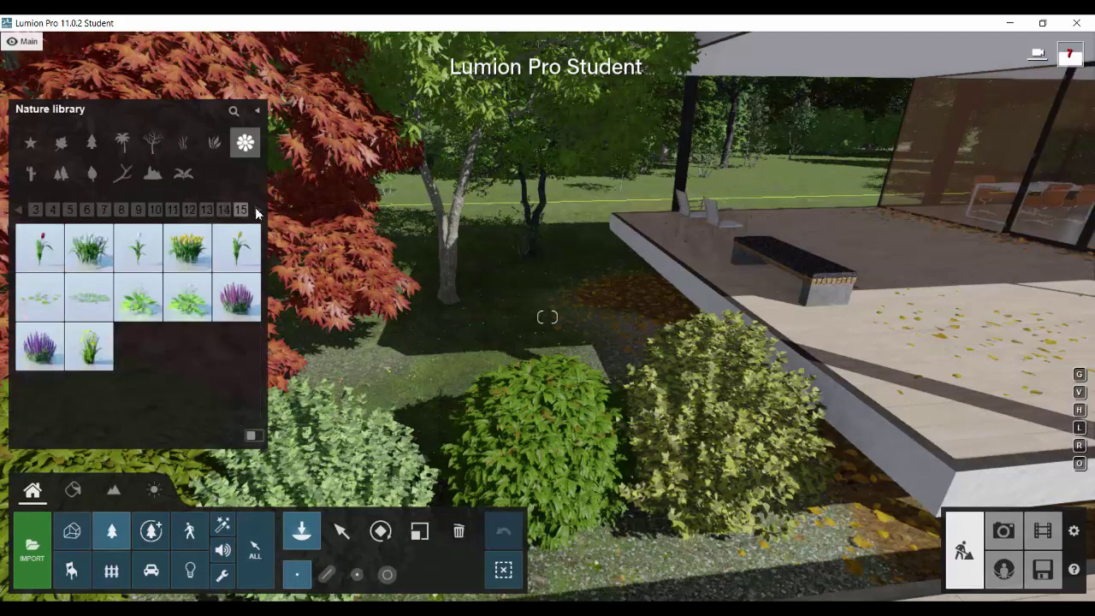
{"action": "left_click", "coordinate": [98, 147]}
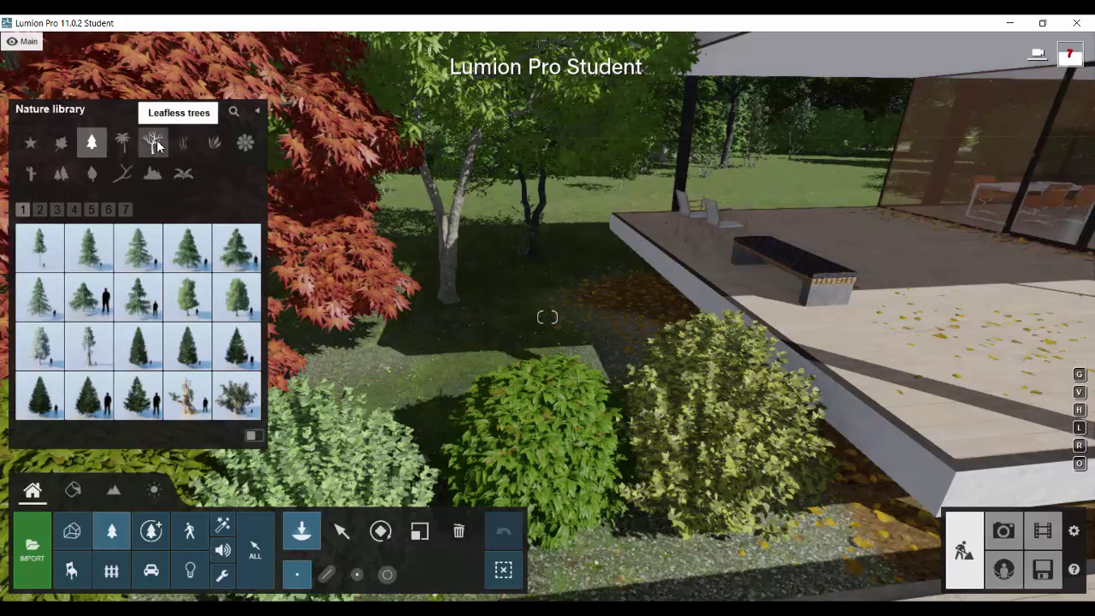
{"action": "left_click", "coordinate": [185, 143]}
{"action": "left_click", "coordinate": [215, 143]}
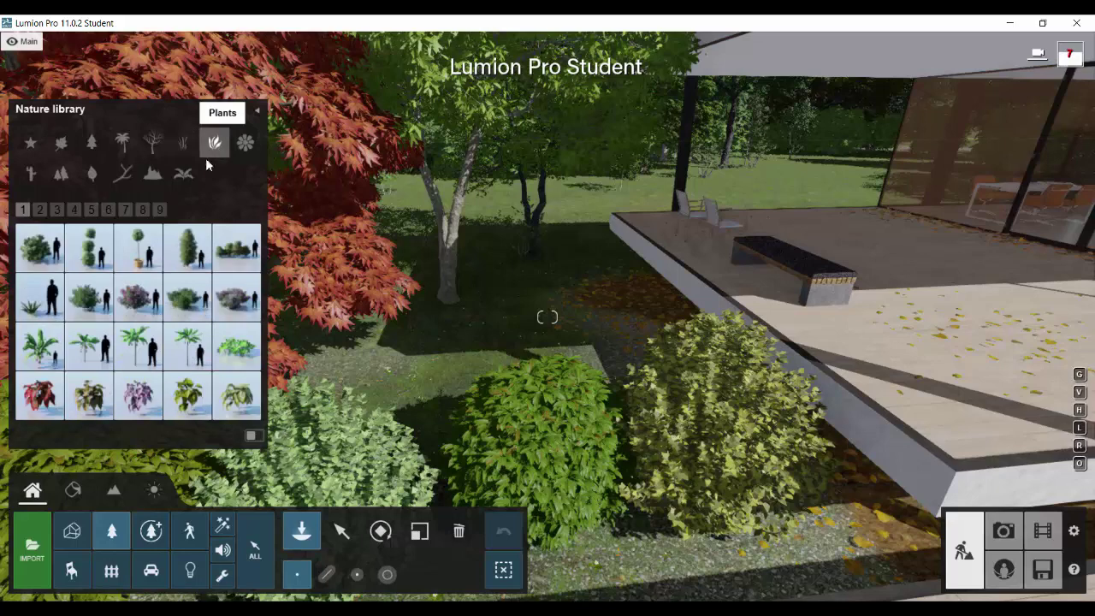
{"action": "left_click", "coordinate": [141, 316]}
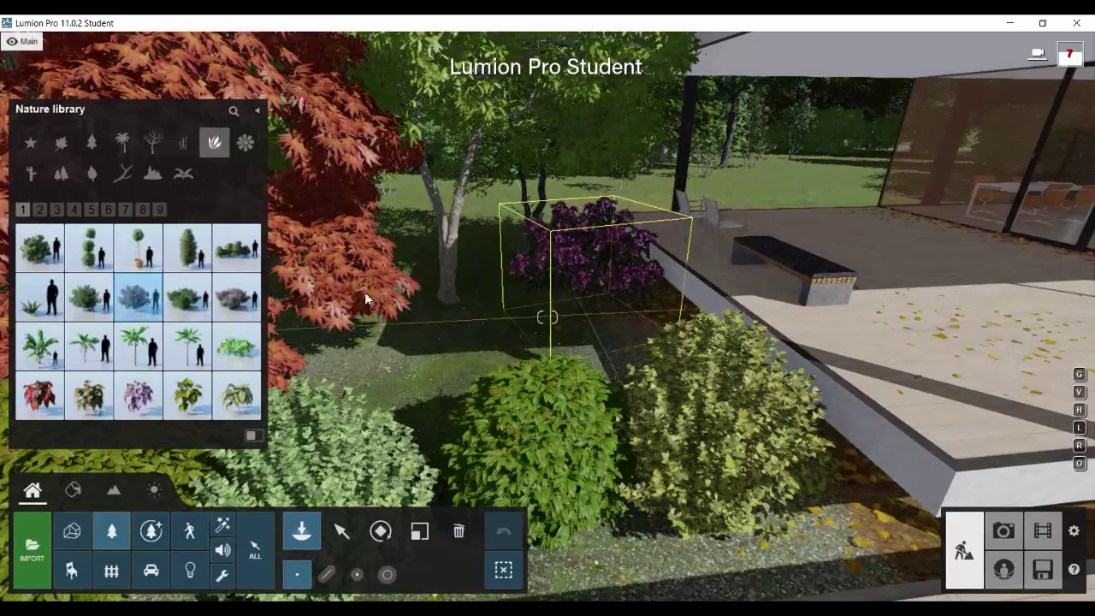
Step: Place a Buxus 002 from page 5 of the plant library beside the covered deck's edge and select it with the Scale tool
{"action": "left_click", "coordinate": [56, 209]}
{"action": "left_click", "coordinate": [74, 211]}
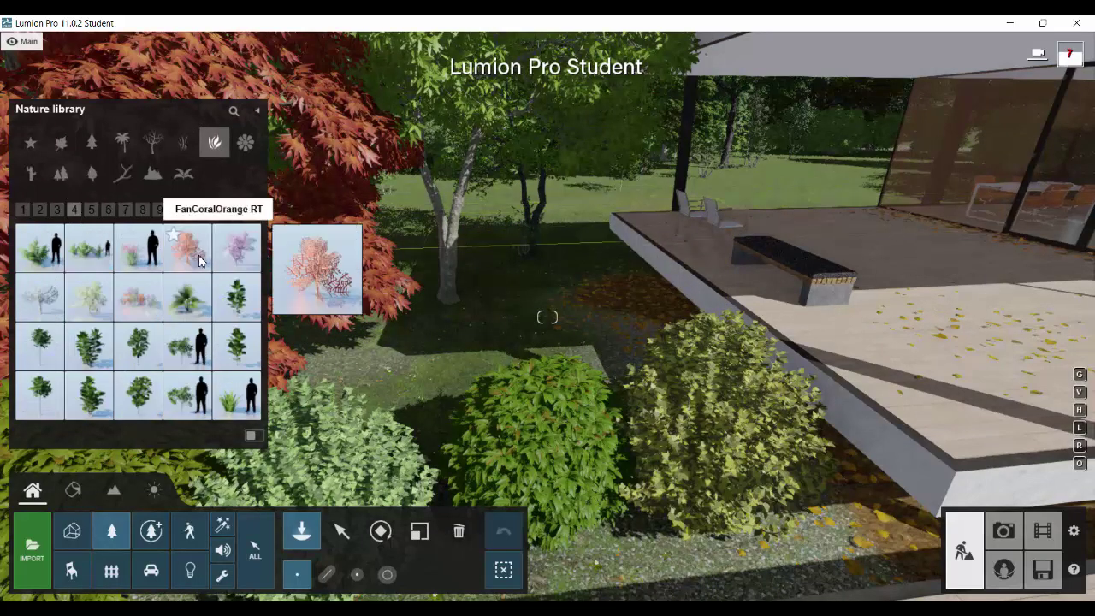
{"action": "left_click", "coordinate": [91, 211]}
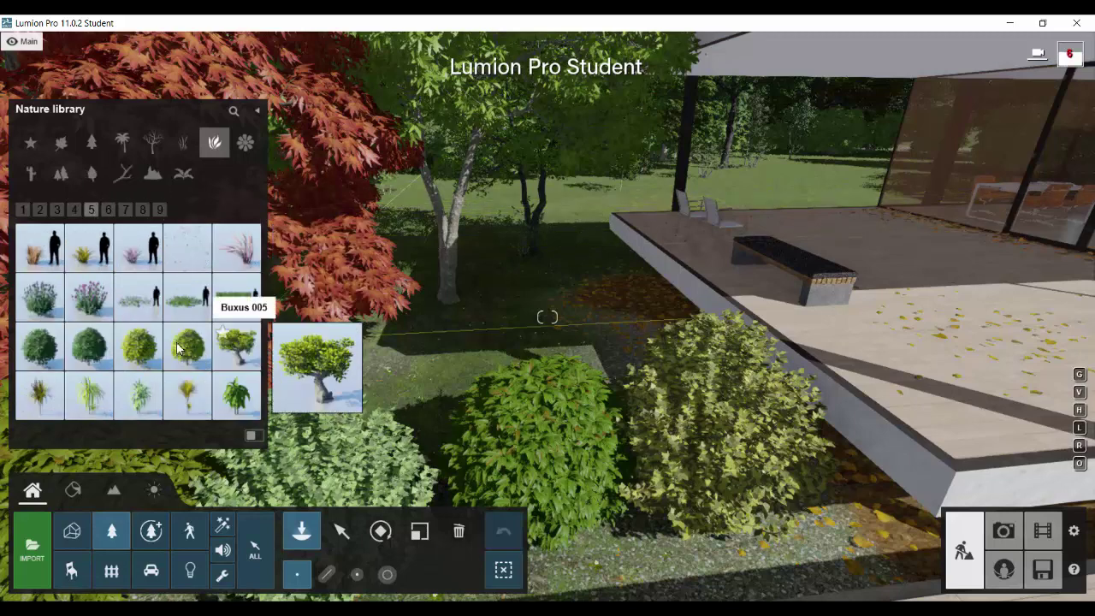
{"action": "left_click", "coordinate": [89, 346]}
{"action": "left_click", "coordinate": [598, 285]}
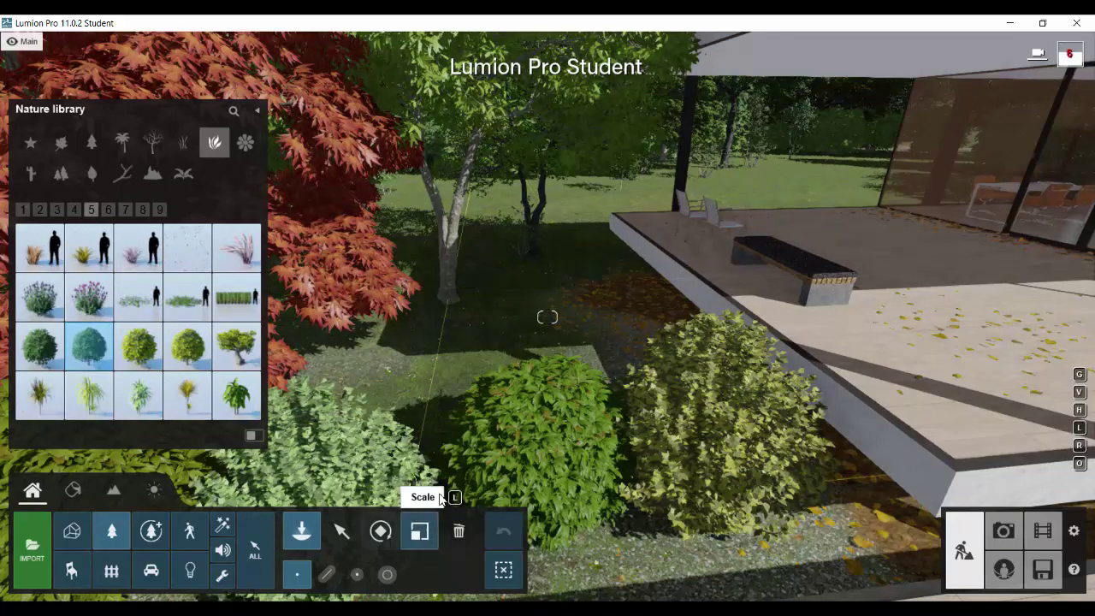
{"action": "left_click", "coordinate": [419, 531]}
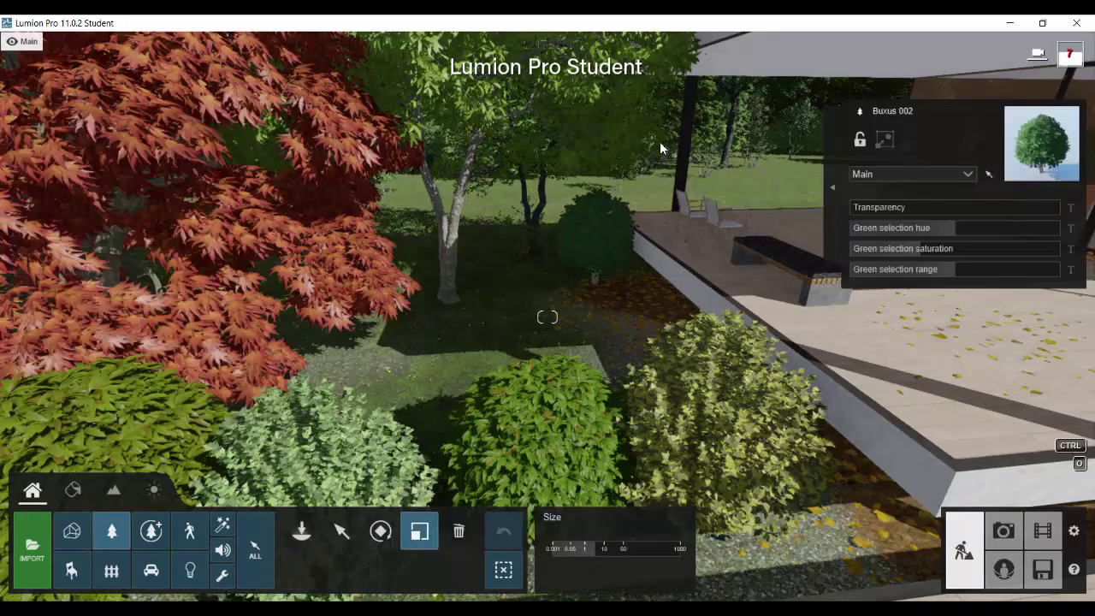
{"action": "right_click_drag", "start_coordinate": [659, 141], "coordinate": [564, 347]}
{"action": "left_click", "coordinate": [112, 531]}
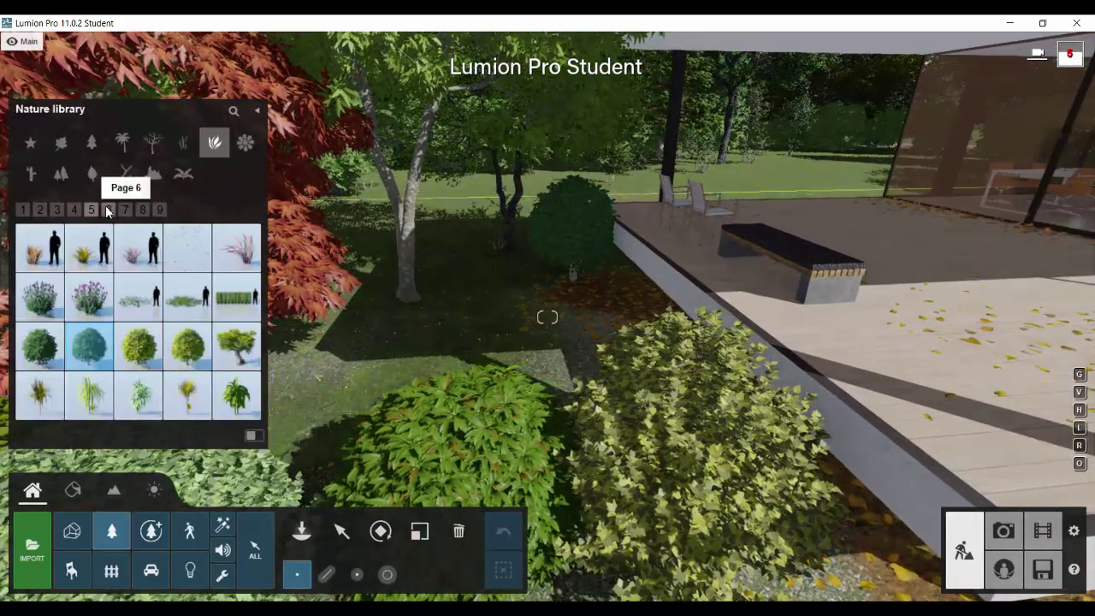
Step: Place a Buxus 004 in front of the Buxus 002 beside the covered deck and enlarge it with the Scale tool
{"action": "left_click", "coordinate": [209, 364]}
{"action": "left_click", "coordinate": [589, 299]}
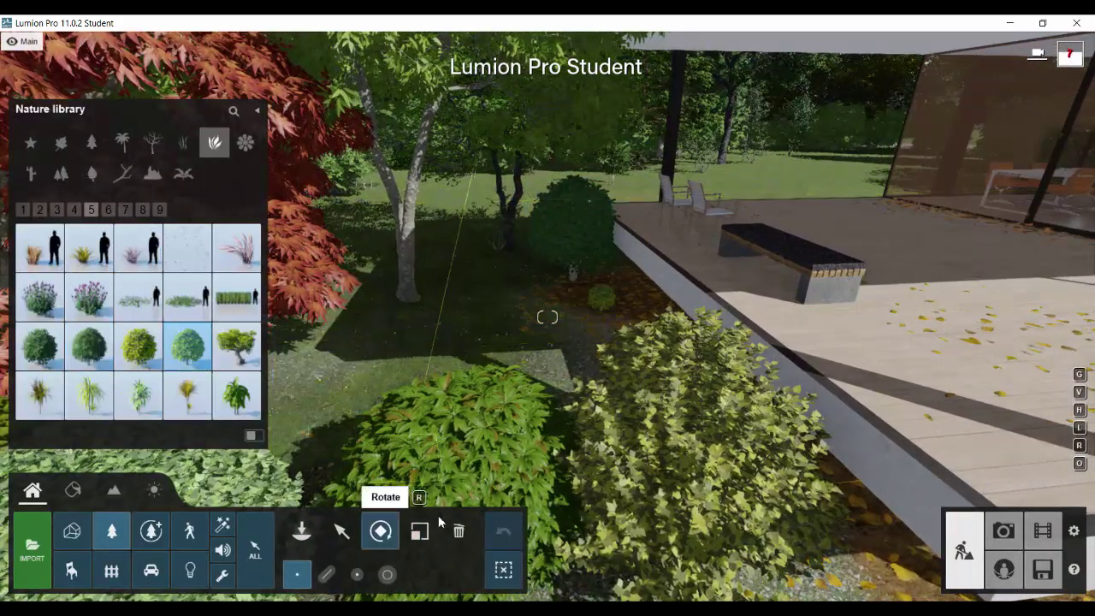
{"action": "left_click", "coordinate": [419, 531]}
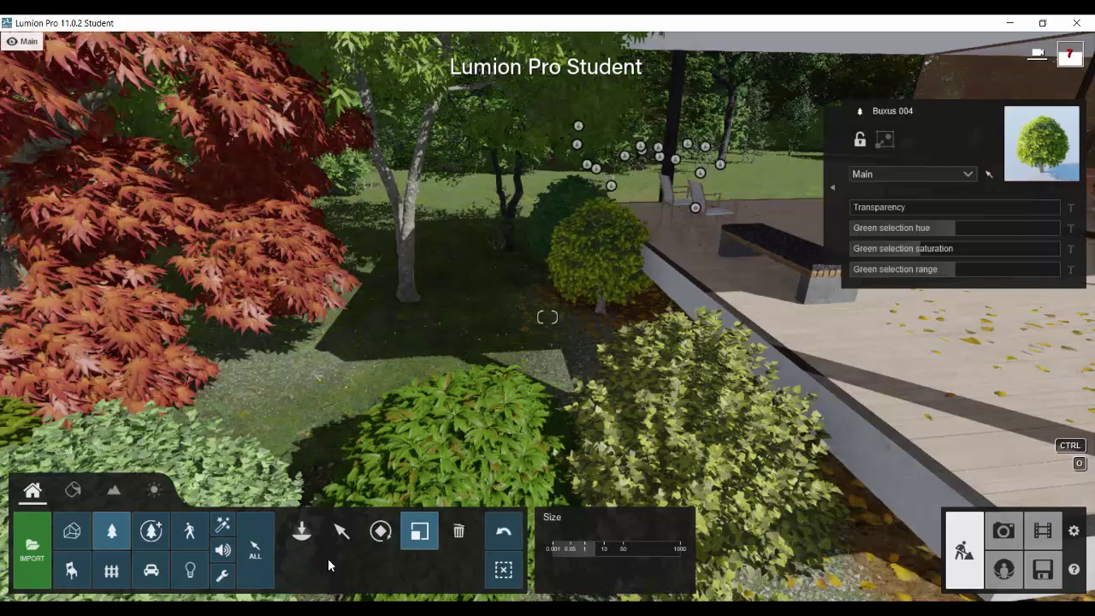
Step: Copy the Buxus 002 to a spot in front of the yellow-green Buxus 004 along the covered deck's edge
{"action": "left_click", "coordinate": [342, 533]}
{"action": "left_click", "coordinate": [587, 313]}
{"action": "right_click_drag", "start_coordinate": [588, 313], "coordinate": [518, 350]}
{"action": "left_click_drag", "start_coordinate": [519, 356], "coordinate": [682, 469], "text": "alt"}
{"action": "scroll", "coordinate": [681, 469], "scroll_direction": "down", "scroll_amount": 5}
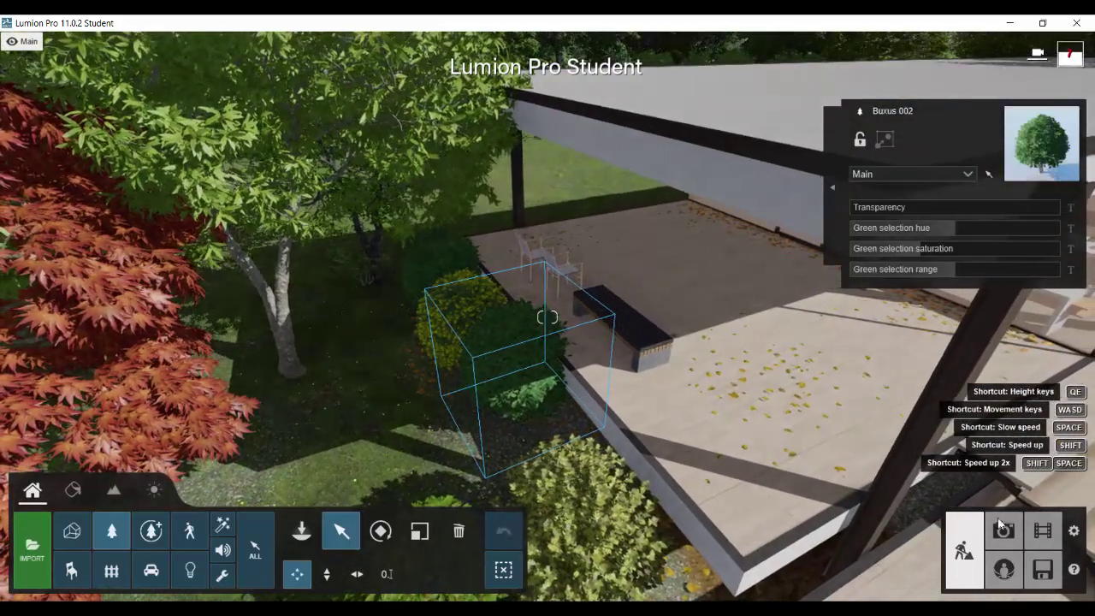
Step: Restore Photo 10's saved camera view and add a reflection plane on the glass wall facing the covered deck
{"action": "left_click", "coordinate": [1003, 530]}
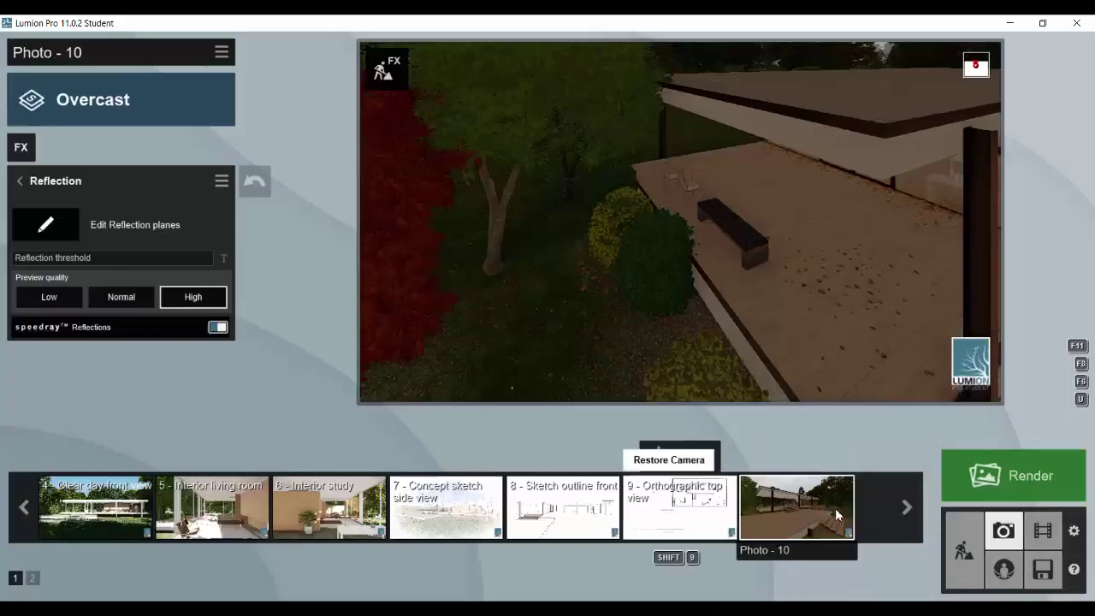
{"action": "left_click", "coordinate": [835, 508]}
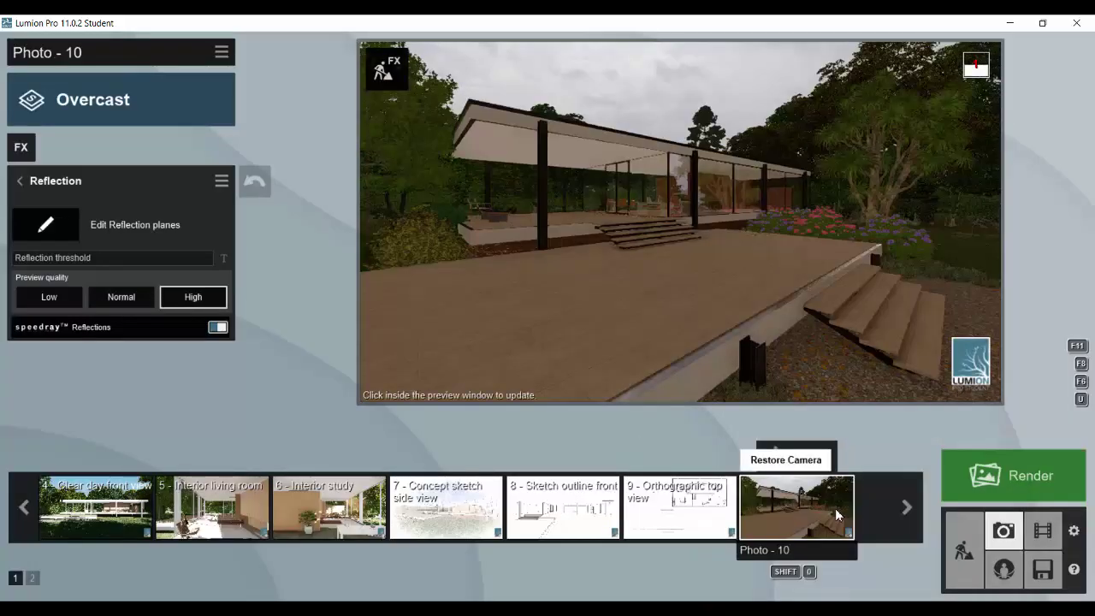
{"action": "left_click", "coordinate": [46, 224]}
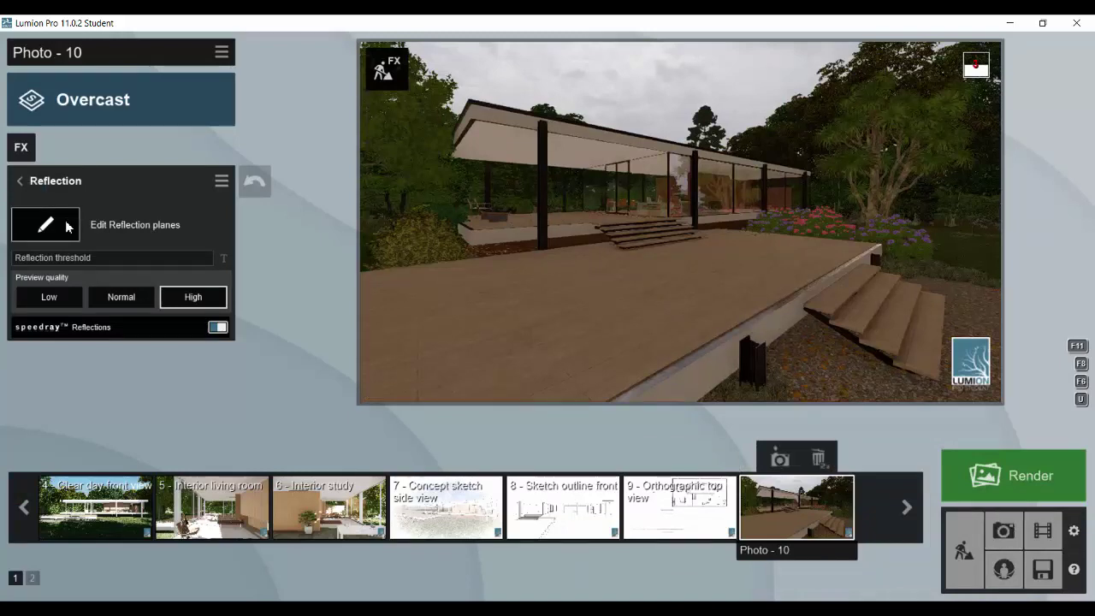
{"action": "left_click", "coordinate": [258, 570]}
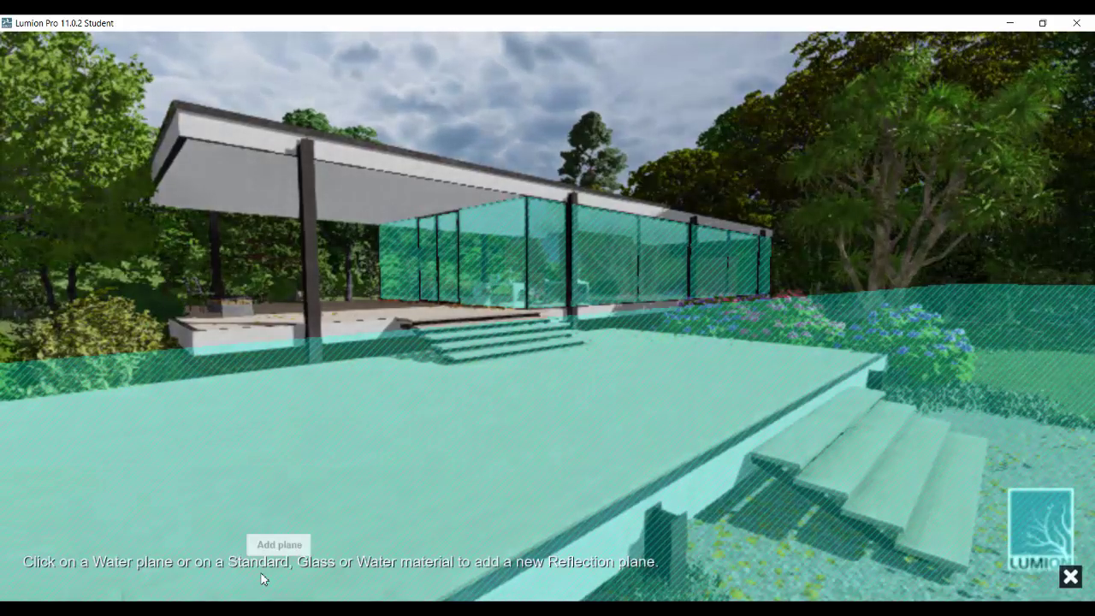
{"action": "left_click", "coordinate": [475, 244]}
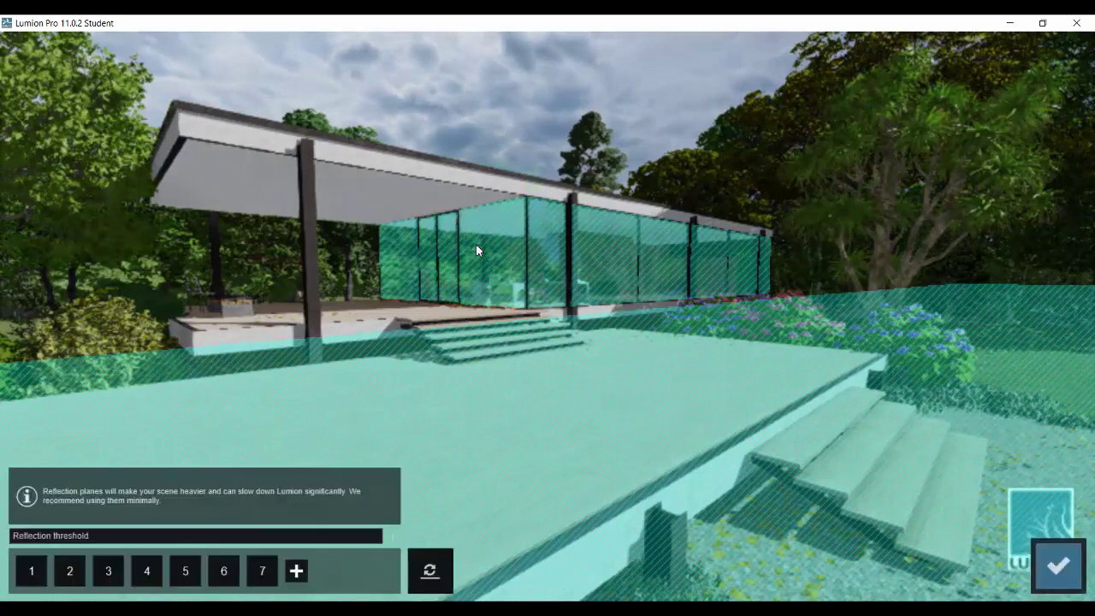
{"action": "left_click", "coordinate": [1057, 562]}
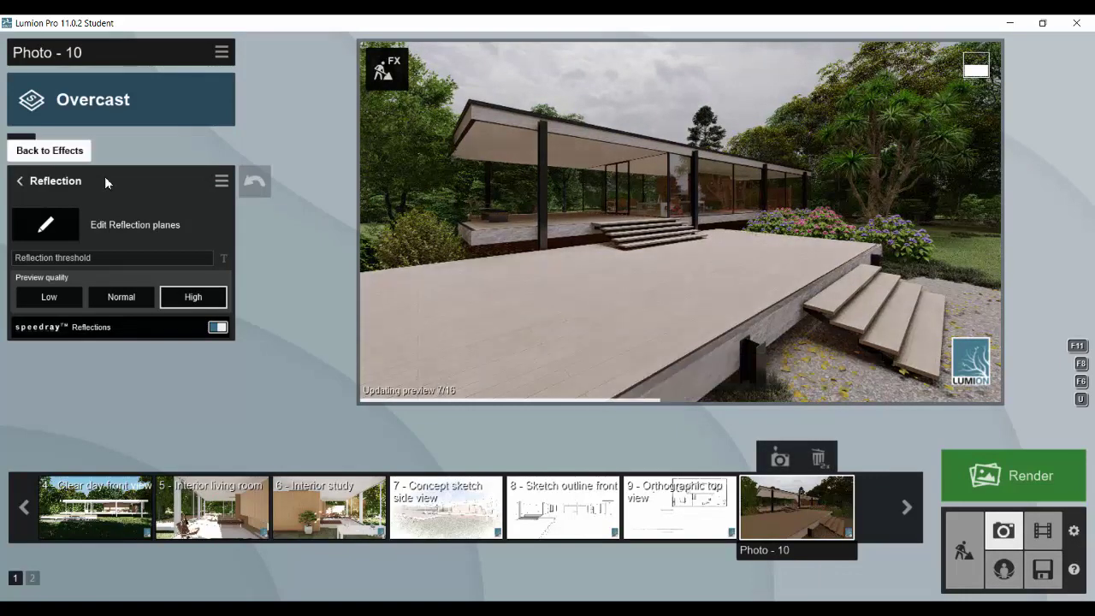
Step: Adjust the amount of Photo 10's Hyperlight effect
{"action": "left_click", "coordinate": [34, 183]}
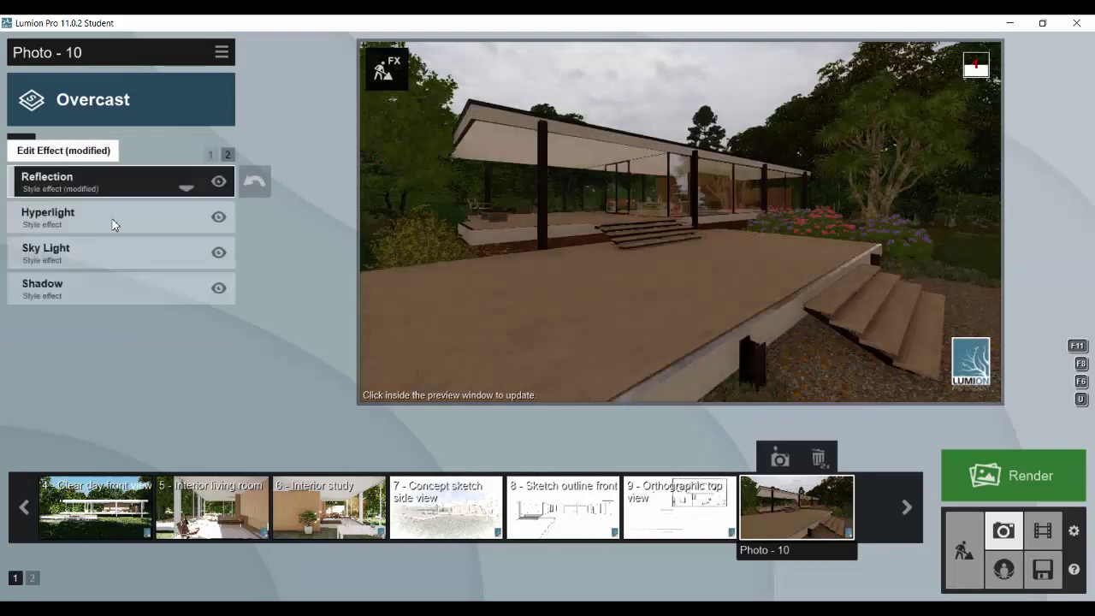
{"action": "left_click", "coordinate": [118, 221]}
{"action": "left_click_drag", "start_coordinate": [72, 207], "coordinate": [71, 209]}
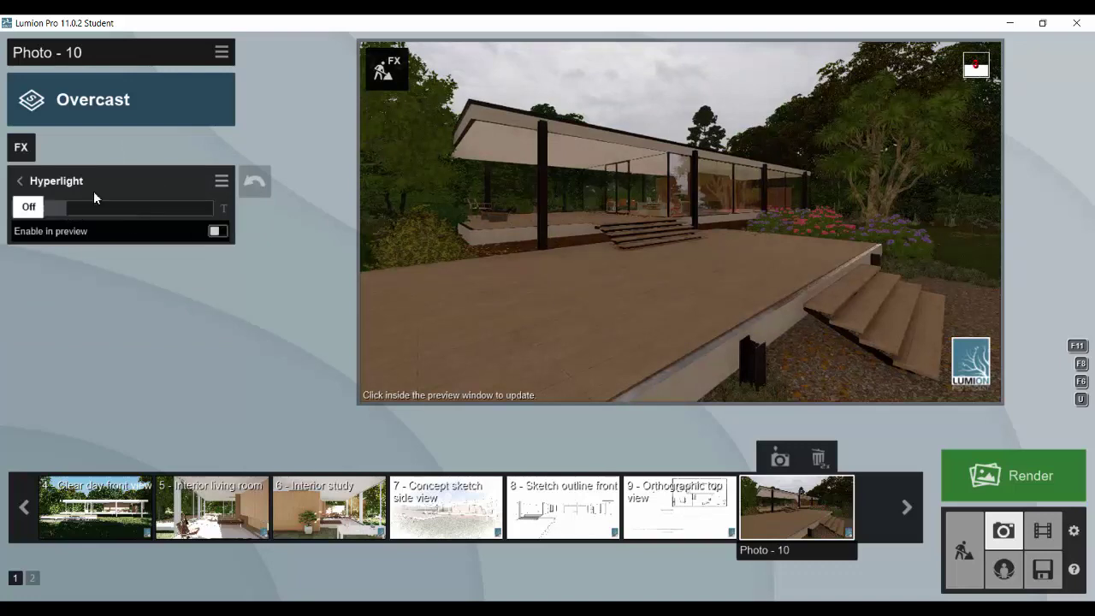
{"action": "left_click", "coordinate": [20, 180]}
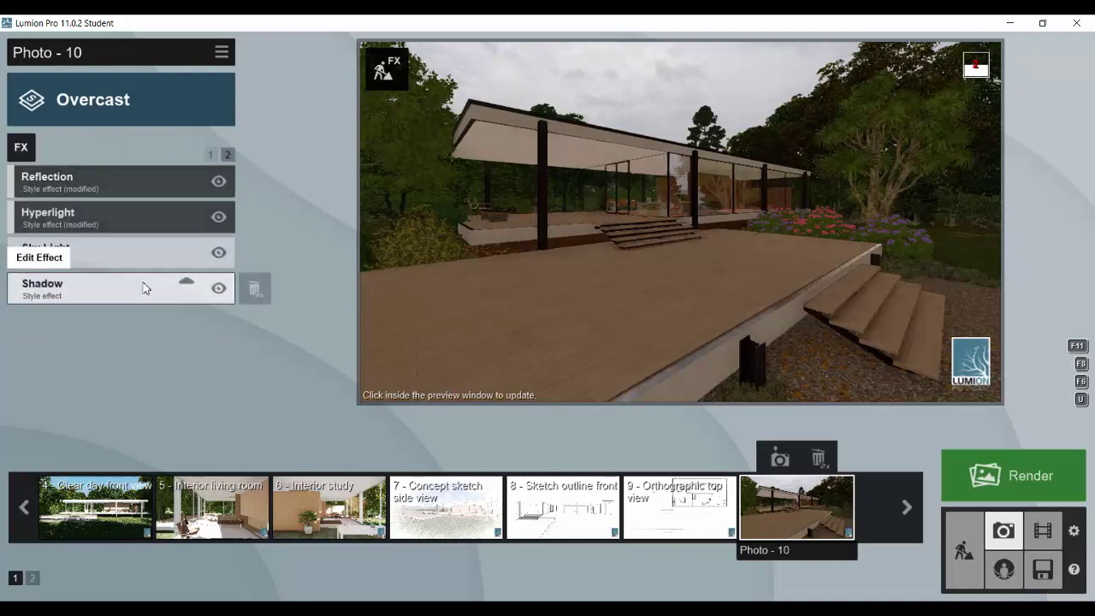
Step: Set the Shadow effect's brightness to 0.1 and update Photo 10's preview
{"action": "left_click", "coordinate": [142, 286]}
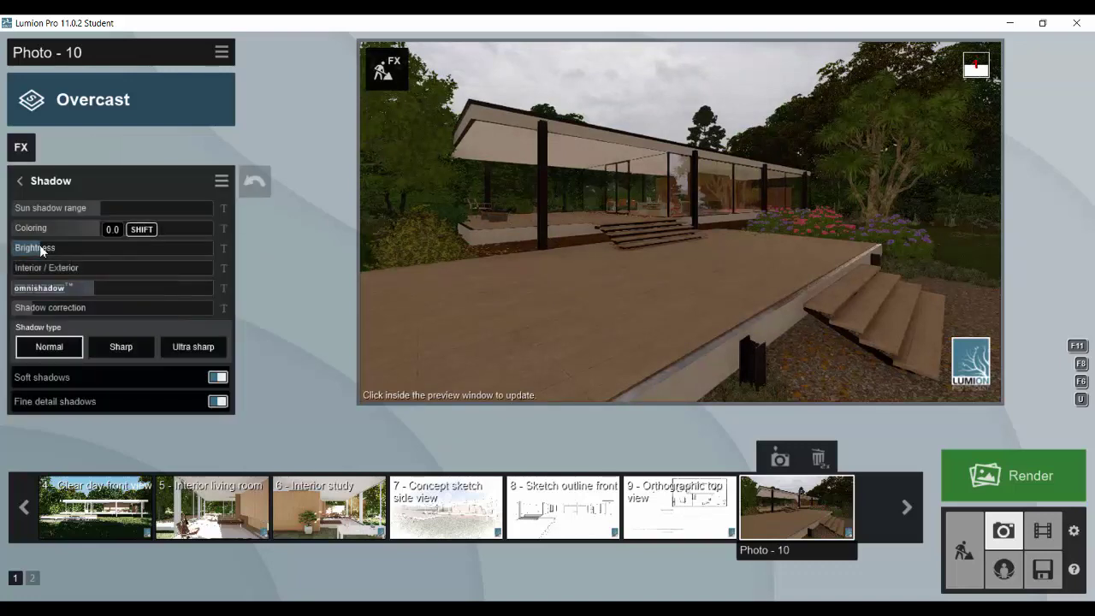
{"action": "left_click_drag", "start_coordinate": [40, 246], "coordinate": [64, 246]}
{"action": "left_click", "coordinate": [86, 248]}
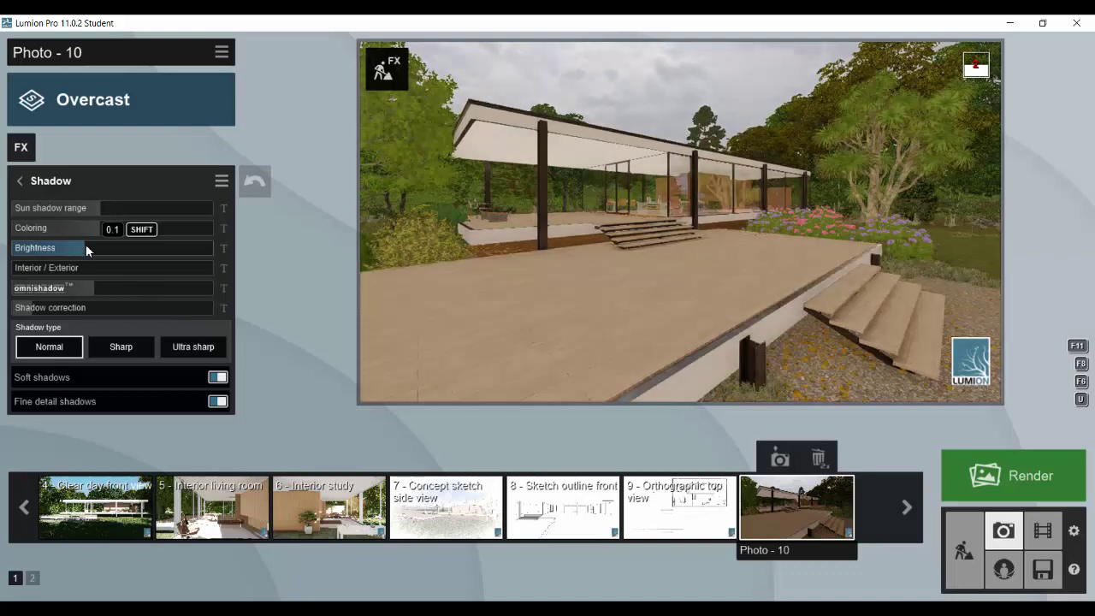
{"action": "left_click", "coordinate": [693, 184]}
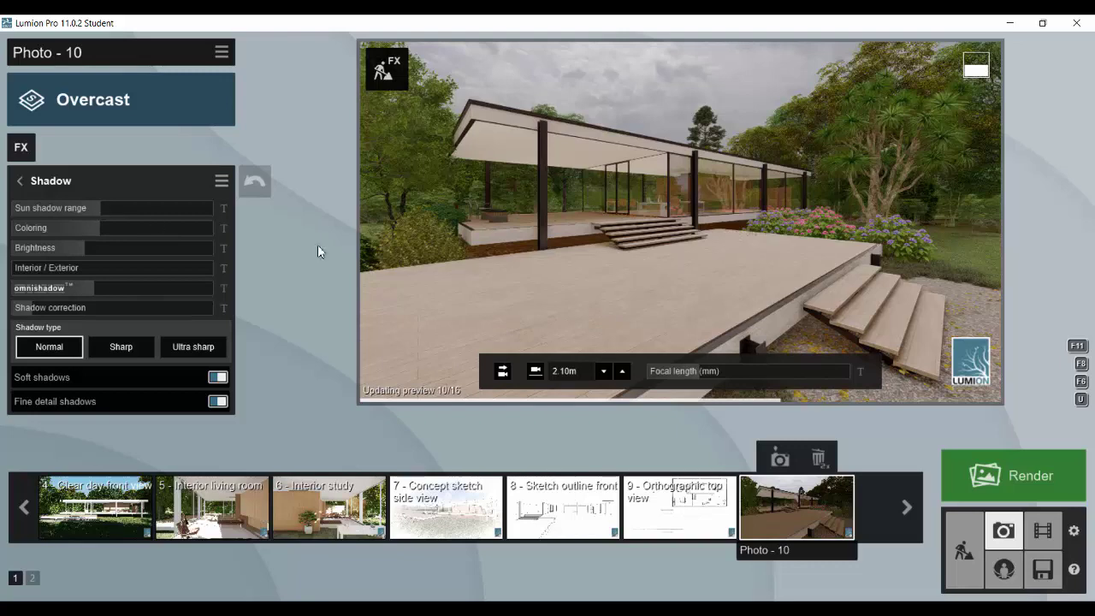
Step: Open the deck's plywood flooring material for editing in Build mode
{"action": "left_click", "coordinate": [965, 549]}
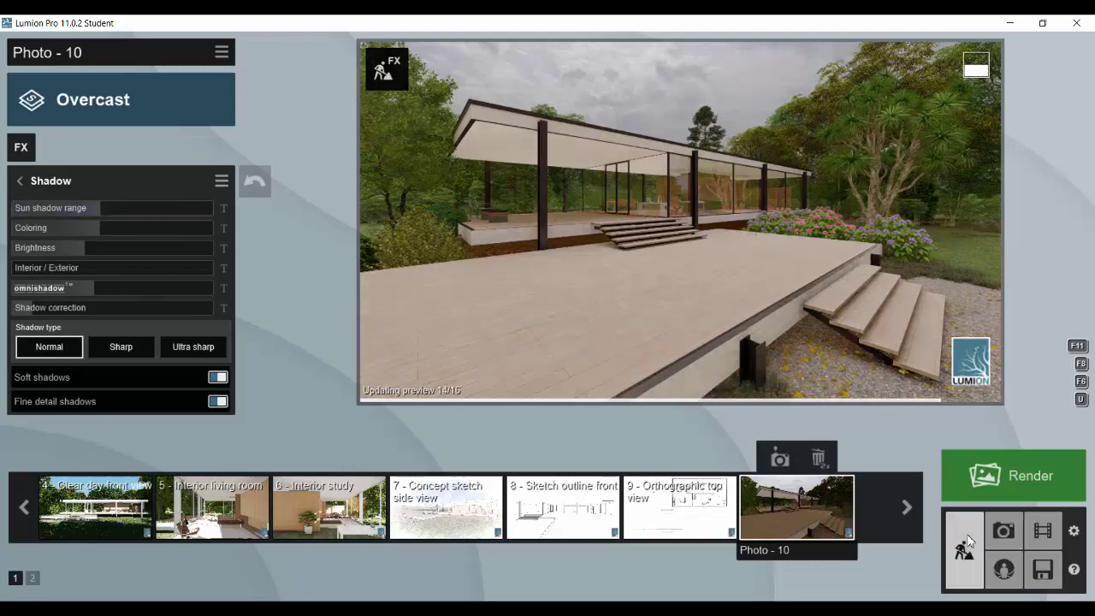
{"action": "left_click", "coordinate": [72, 490]}
{"action": "left_click", "coordinate": [481, 466]}
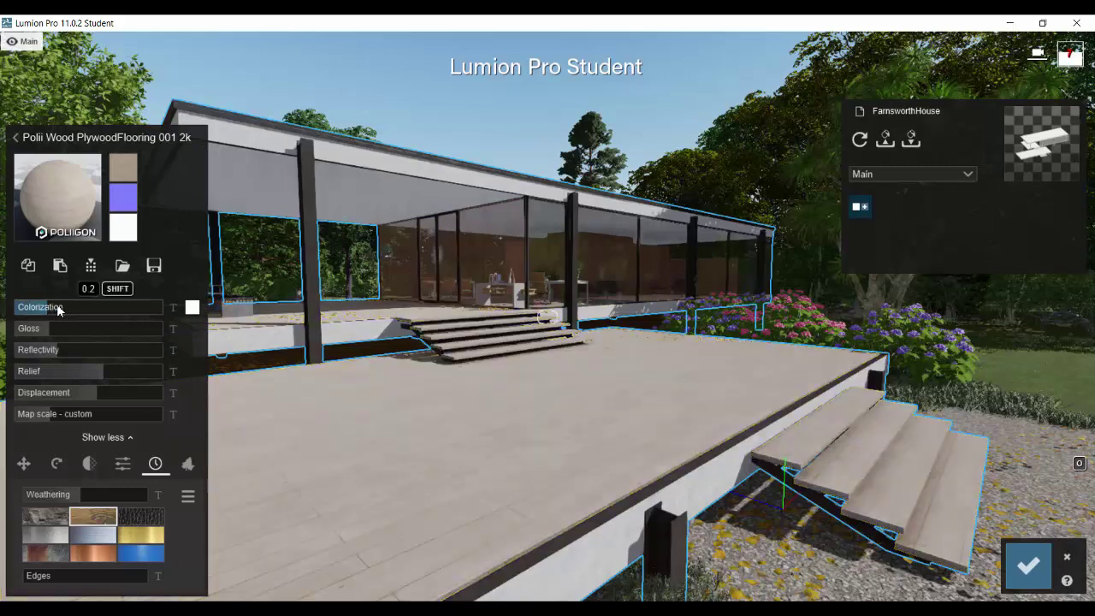
Step: Try a dark grey colorization at 0.2 on the deck's plywood flooring
{"action": "left_click", "coordinate": [192, 307]}
{"action": "left_click", "coordinate": [217, 360]}
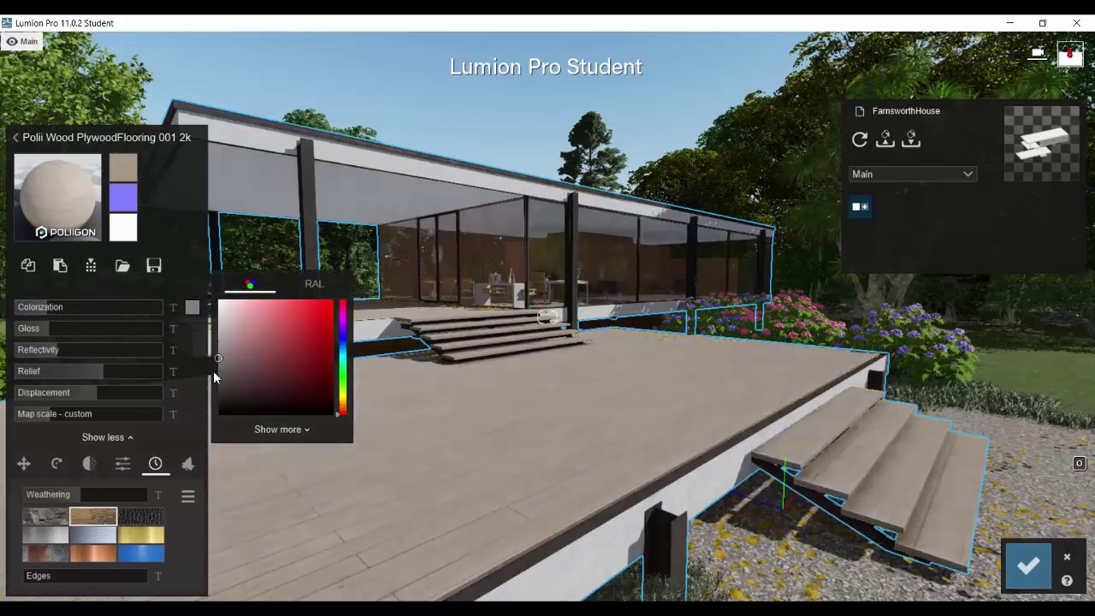
{"action": "left_click_drag", "start_coordinate": [213, 373], "coordinate": [214, 382]}
{"action": "mouse_move", "coordinate": [53, 309]}
{"action": "left_mouse_down"}
{"action": "mouse_move", "coordinate": [69, 310]}
{"action": "mouse_move", "coordinate": [53, 310]}
{"action": "left_mouse_up"}
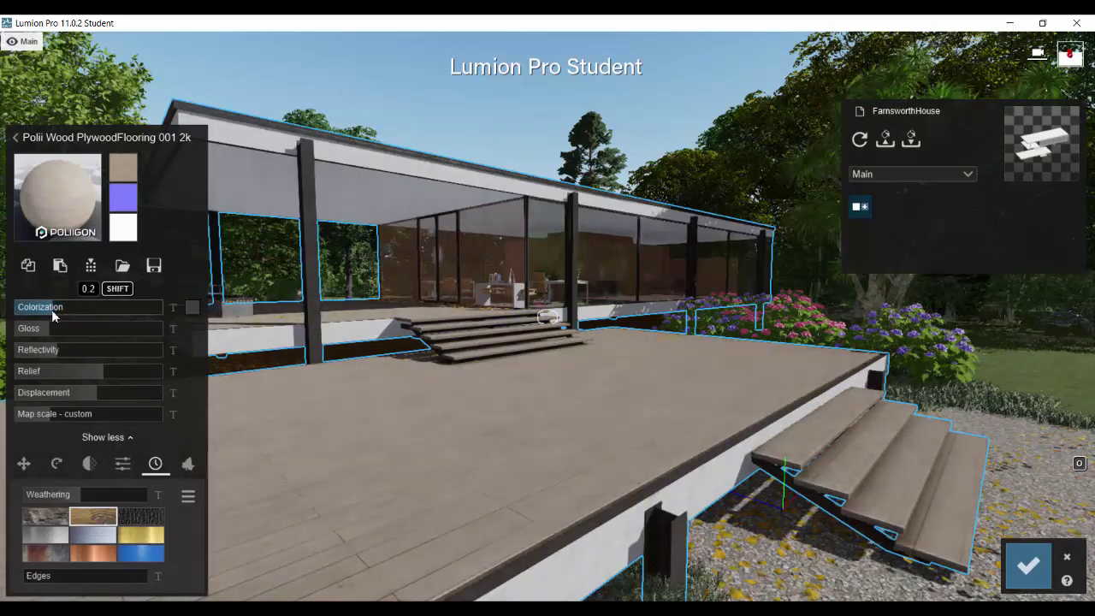
Step: Tint the deck's plywood flooring light orange at 0.2 colorization, save the material and check it in Photo 10's preview
{"action": "left_click", "coordinate": [192, 308]}
{"action": "left_click", "coordinate": [343, 404]}
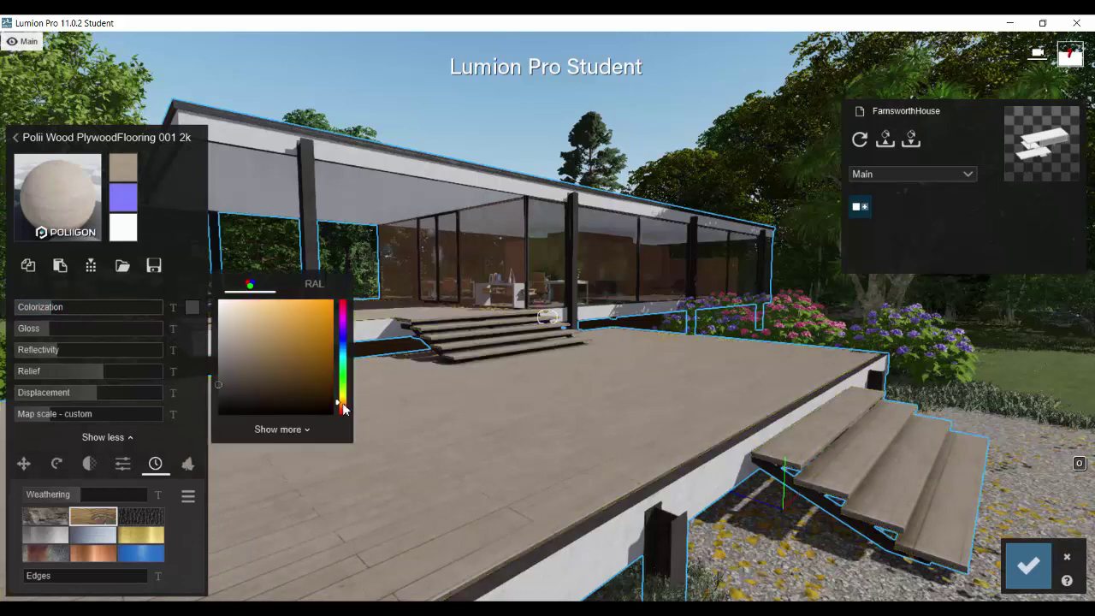
{"action": "left_click", "coordinate": [275, 301]}
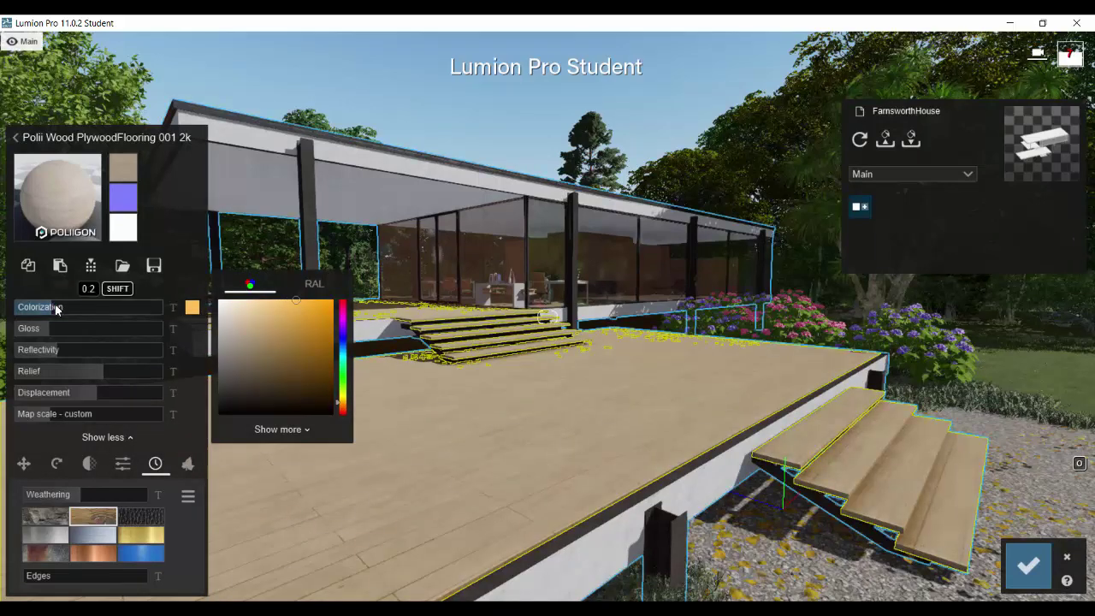
{"action": "left_click", "coordinate": [1028, 565]}
{"action": "left_click", "coordinate": [1008, 531]}
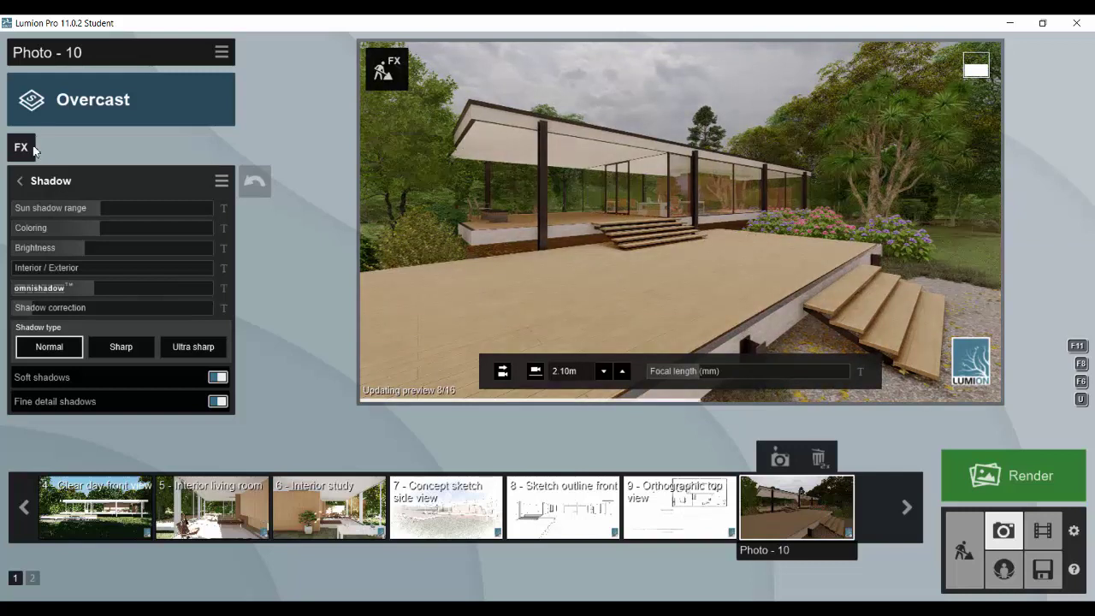
Step: Reduce the gloss of the deck's plywood flooring material in the Material Editor
{"action": "left_click", "coordinate": [971, 550]}
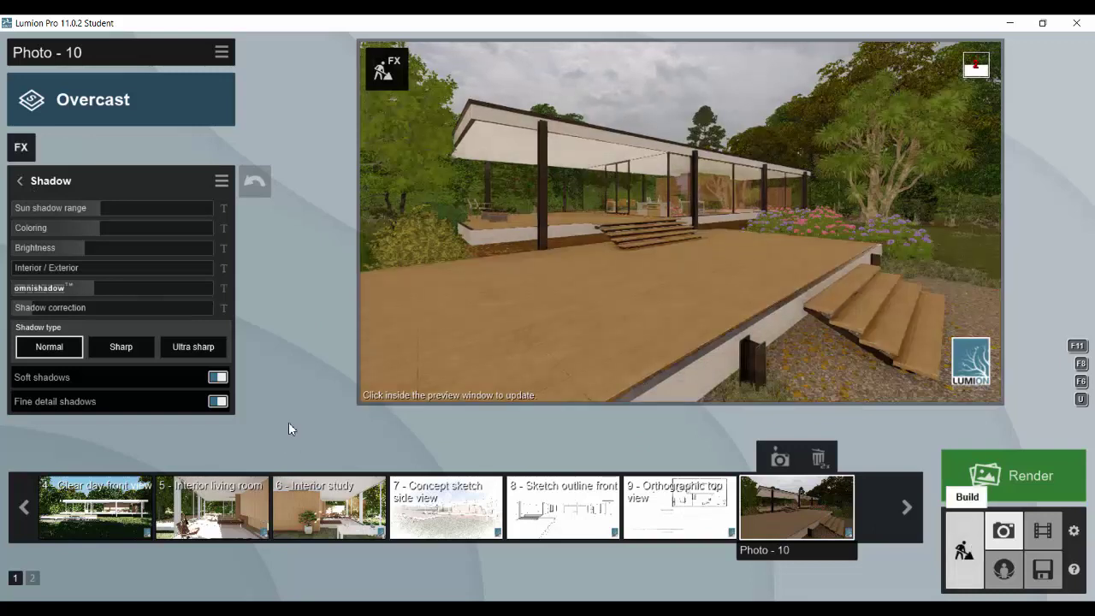
{"action": "left_click", "coordinate": [965, 550]}
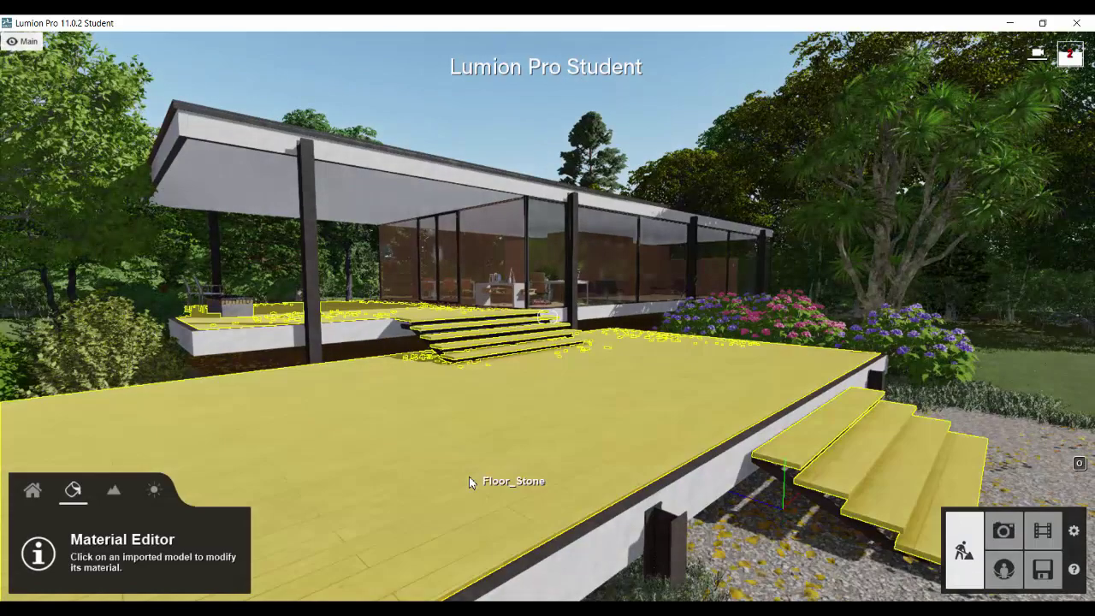
{"action": "left_click", "coordinate": [468, 477]}
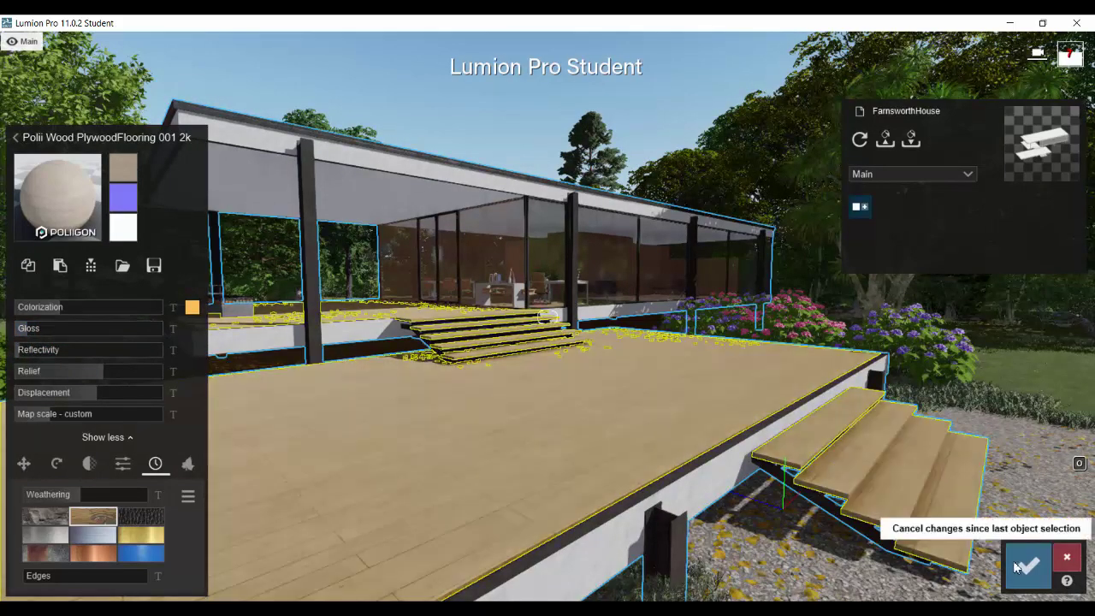
{"action": "left_click", "coordinate": [1066, 557]}
Step: Examine the deck, steps and surrounding planting from other angles and restore Photo 10's saved camera view
{"action": "right_click_drag", "start_coordinate": [538, 295], "coordinate": [533, 294]}
{"action": "key", "text": "w"}
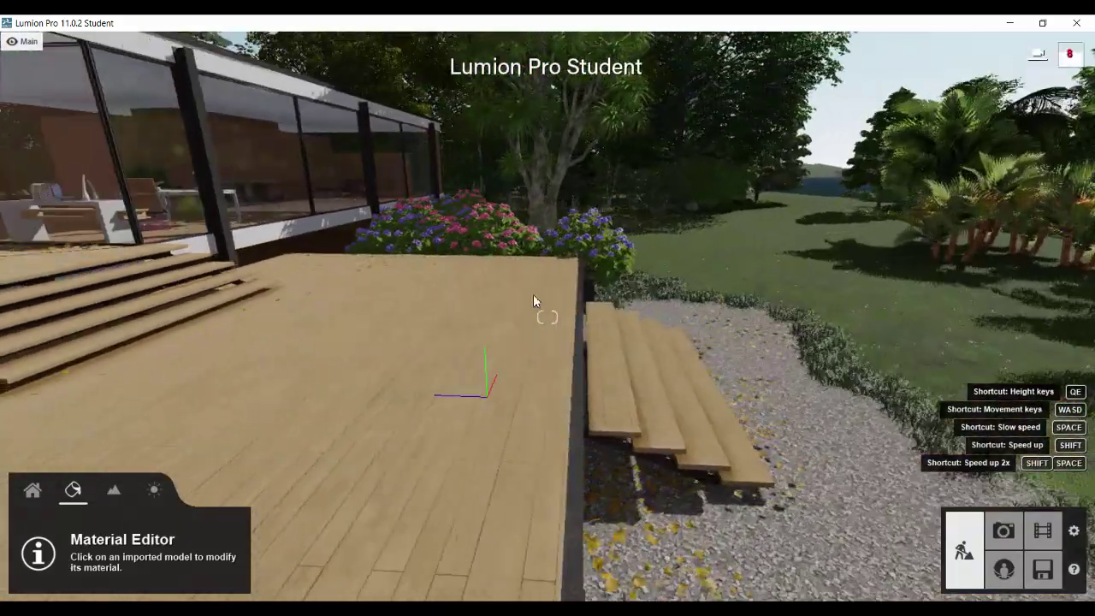
{"action": "right_click_drag", "start_coordinate": [765, 409], "coordinate": [502, 318]}
{"action": "left_click", "coordinate": [1004, 531]}
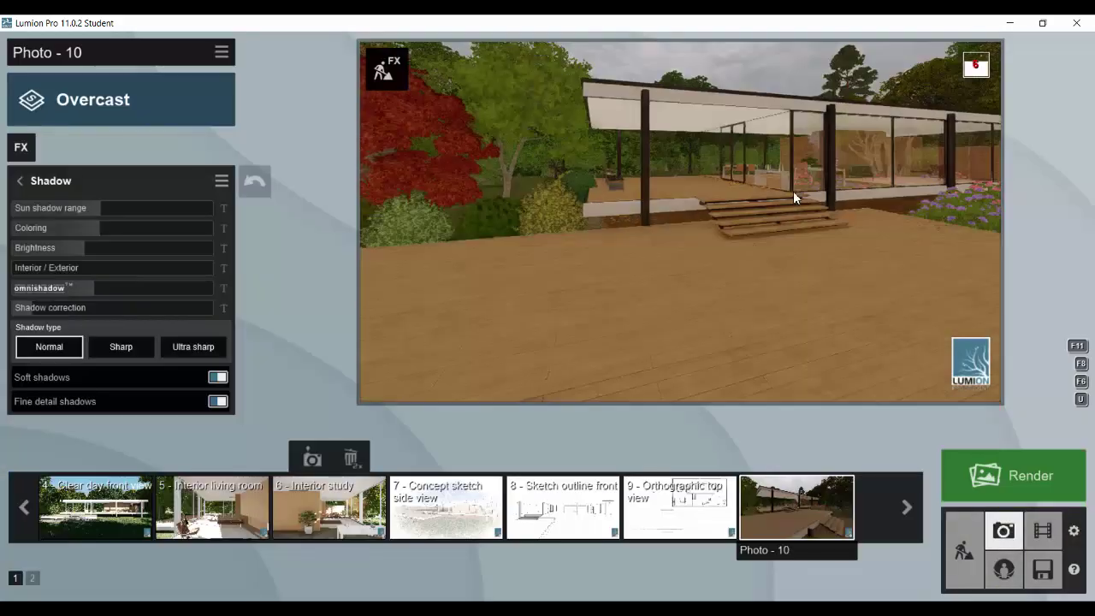
{"action": "left_click", "coordinate": [809, 504]}
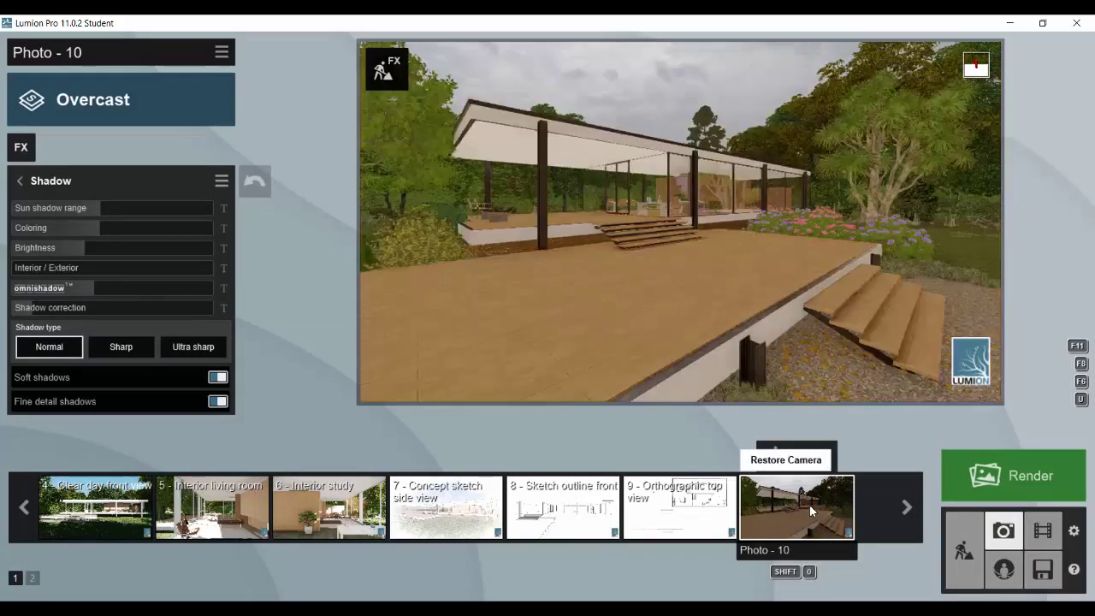
Step: Raise the brightness of Photo 10's Sky Light effect
{"action": "left_click", "coordinate": [22, 182]}
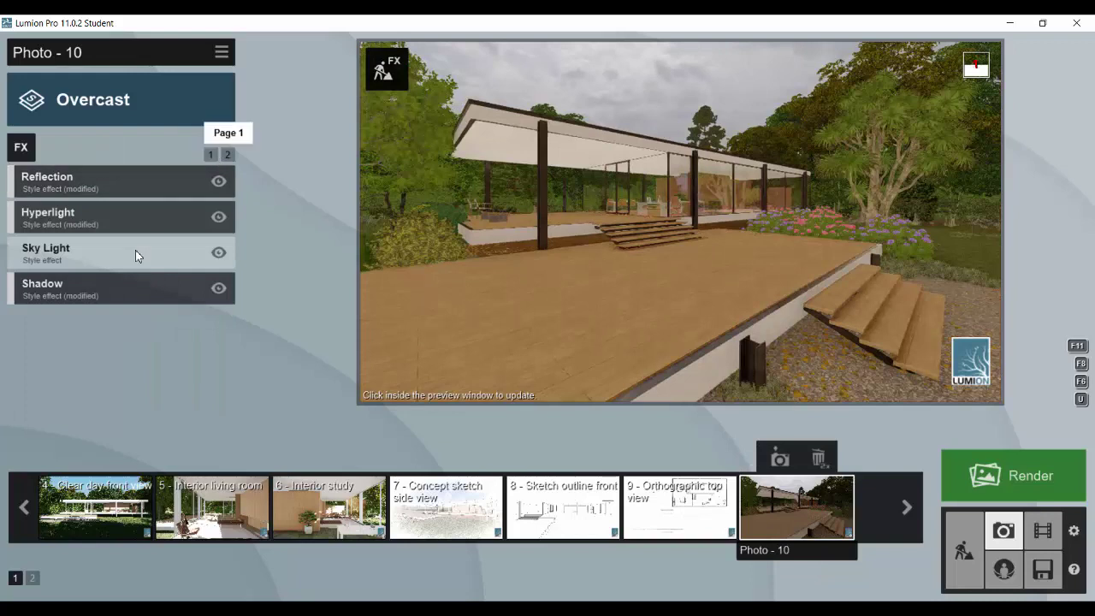
{"action": "left_click", "coordinate": [138, 247]}
{"action": "left_click", "coordinate": [72, 206]}
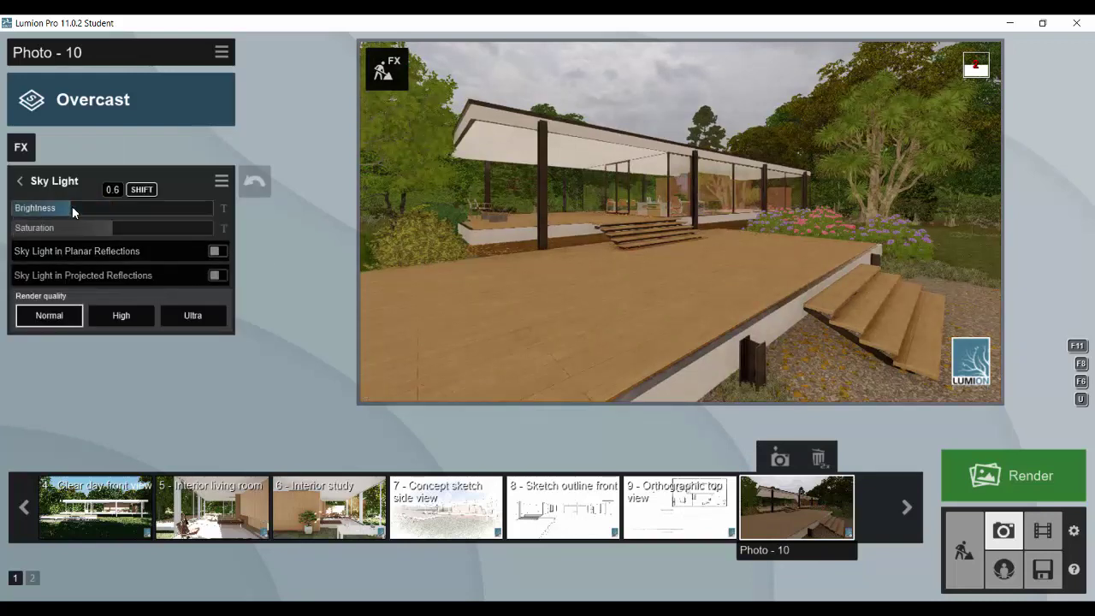
{"action": "left_click_drag", "start_coordinate": [72, 206], "coordinate": [116, 211]}
{"action": "left_click", "coordinate": [22, 181]}
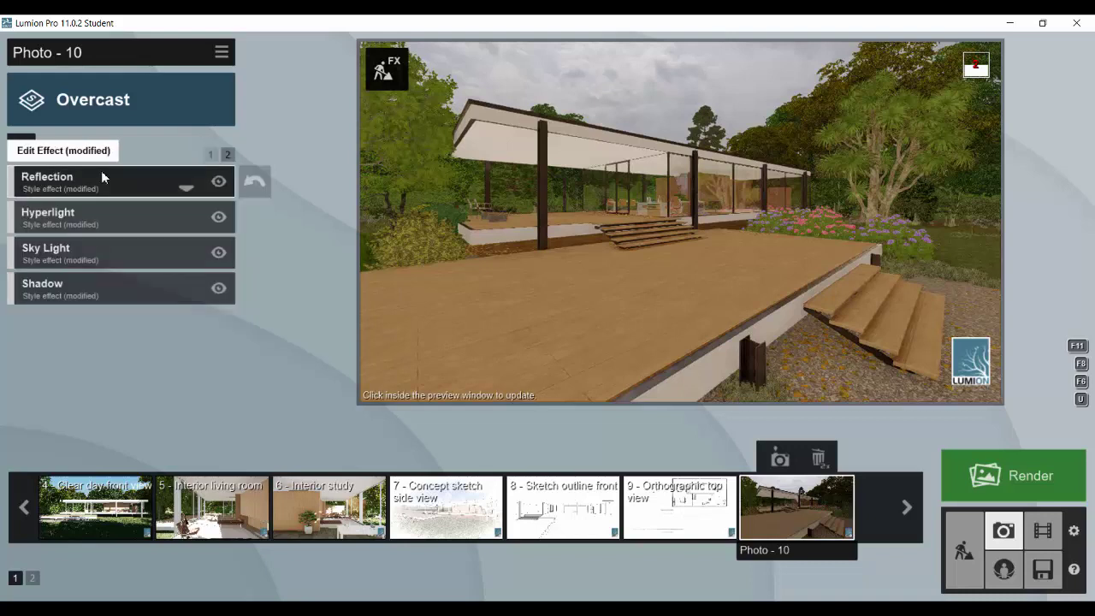
Step: Lower the Color Correction effect's temperature to 0.2 and set its tint to 0
{"action": "left_click", "coordinate": [211, 156]}
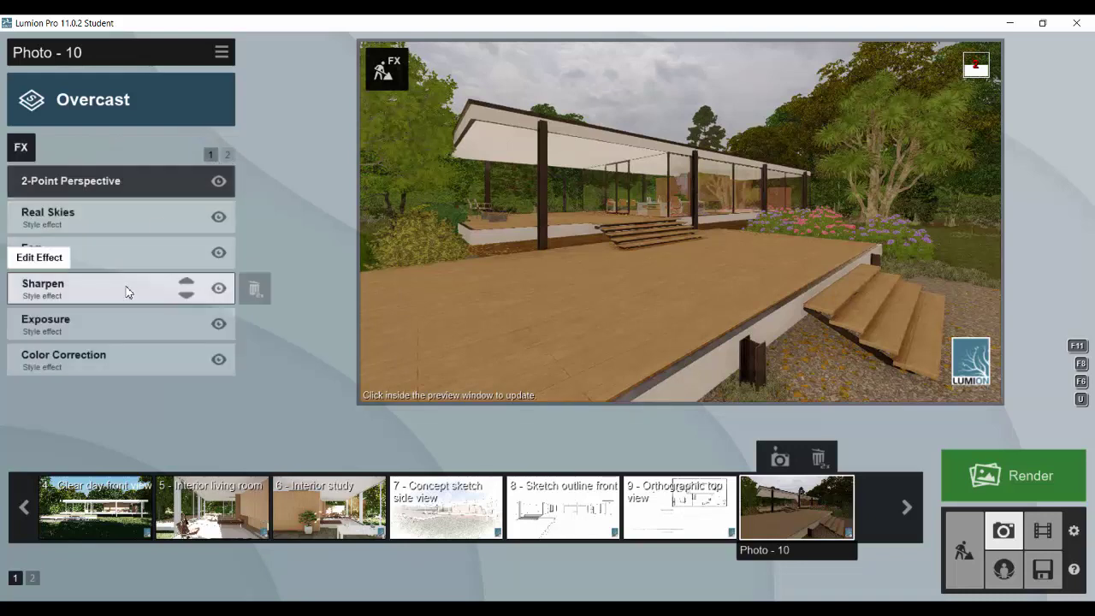
{"action": "left_click", "coordinate": [121, 358]}
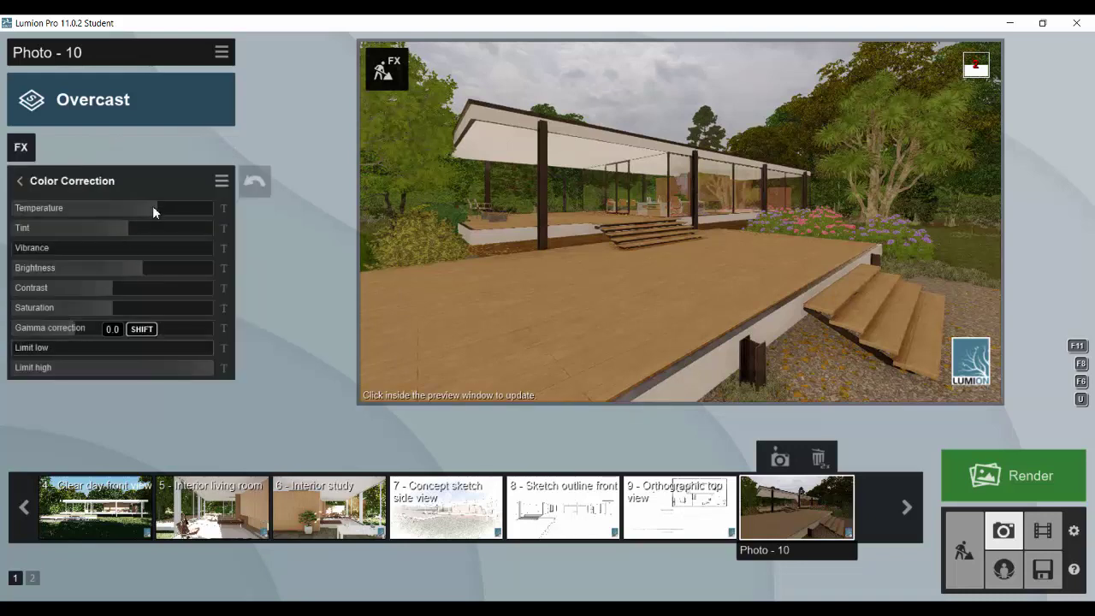
{"action": "left_click_drag", "start_coordinate": [152, 205], "coordinate": [124, 208]}
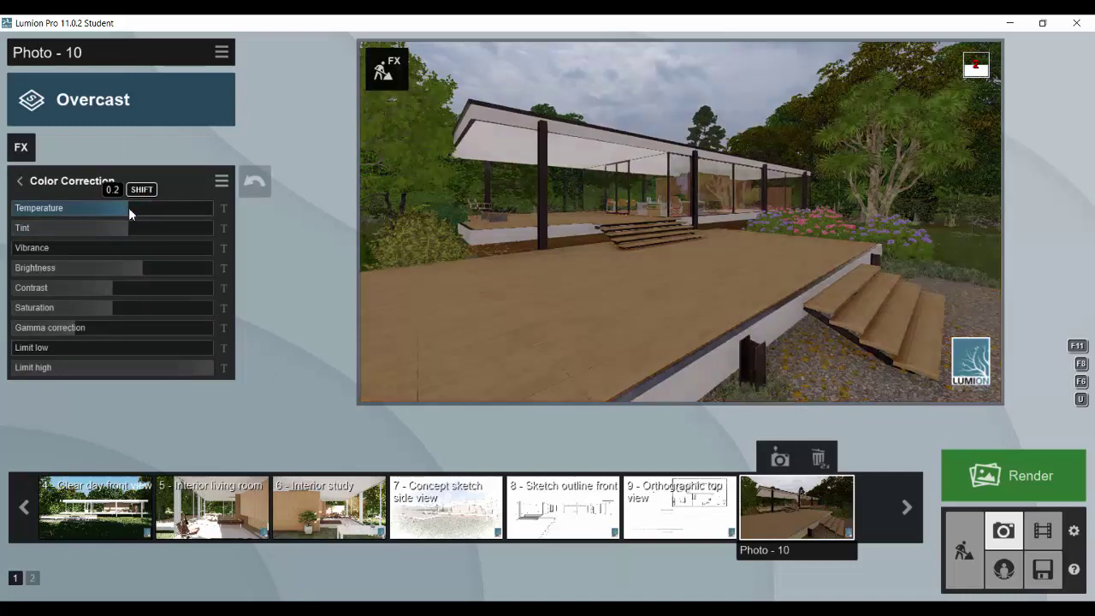
{"action": "left_click_drag", "start_coordinate": [114, 225], "coordinate": [110, 225]}
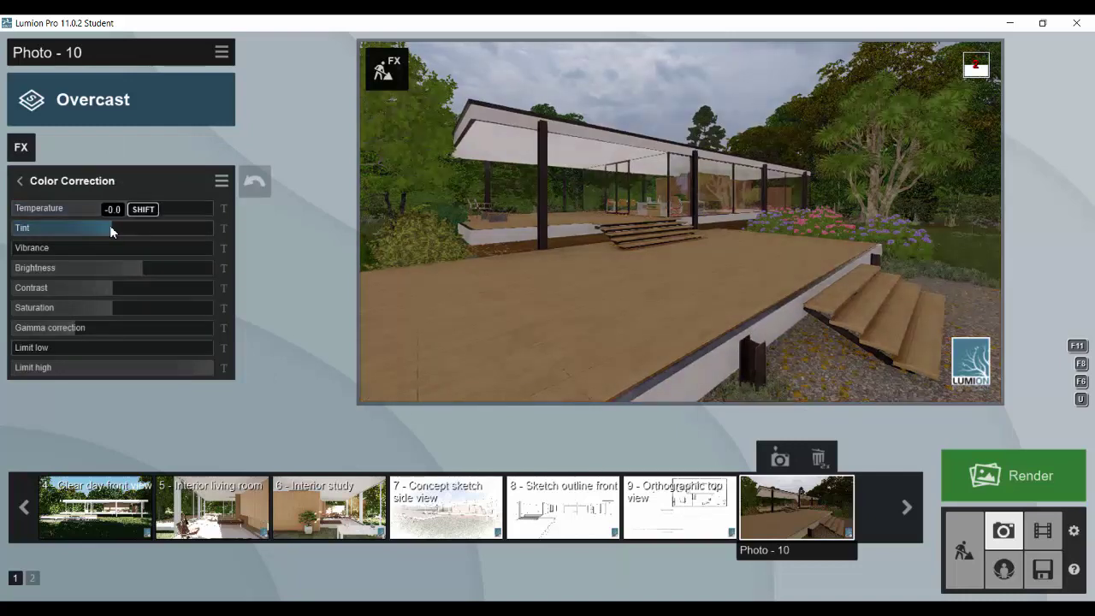
Step: Fine-tune Photo 10's Color Correction by raising the contrast and setting the saturation to 1.0, and update the preview
{"action": "left_click", "coordinate": [115, 228]}
{"action": "mouse_move", "coordinate": [111, 287]}
{"action": "left_mouse_down"}
{"action": "mouse_move", "coordinate": [135, 287]}
{"action": "mouse_move", "coordinate": [87, 308]}
{"action": "mouse_move", "coordinate": [124, 307]}
{"action": "mouse_move", "coordinate": [114, 306]}
{"action": "left_mouse_up"}
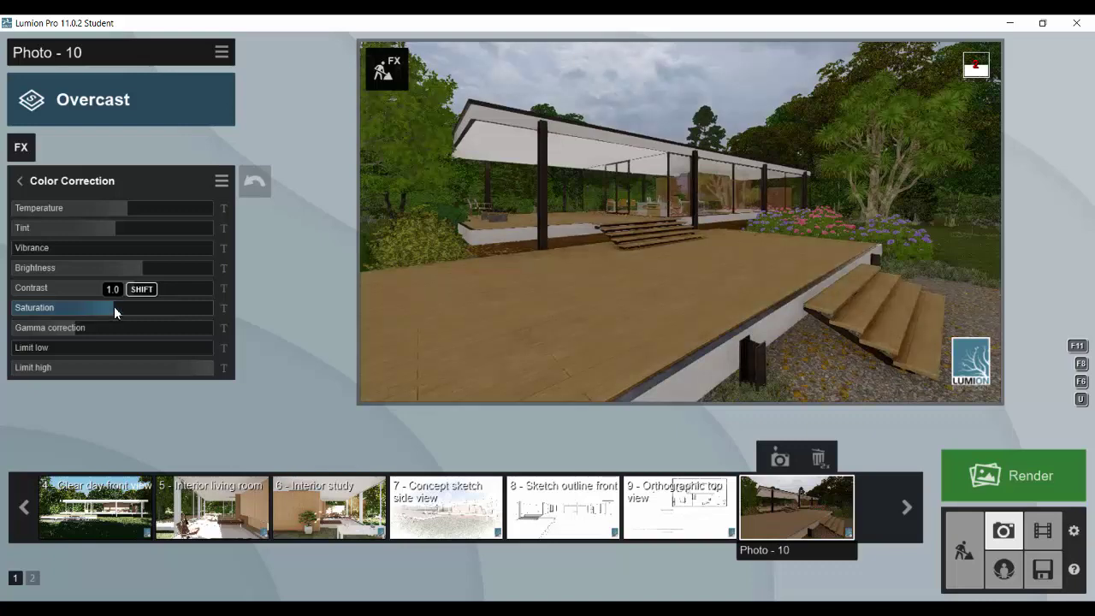
{"action": "left_click", "coordinate": [674, 198]}
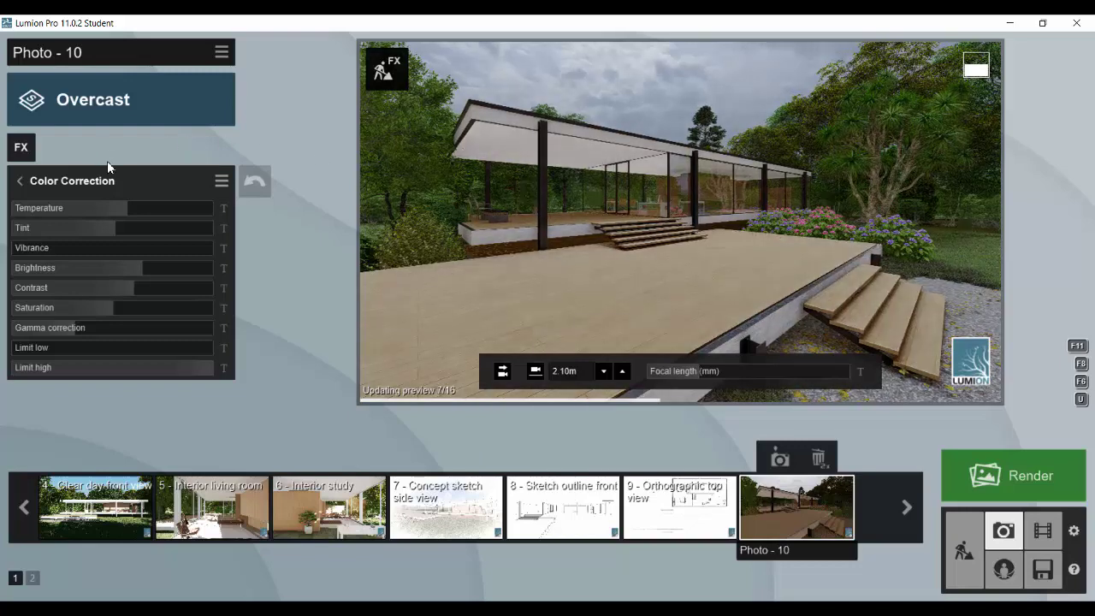
{"action": "left_click", "coordinate": [28, 186]}
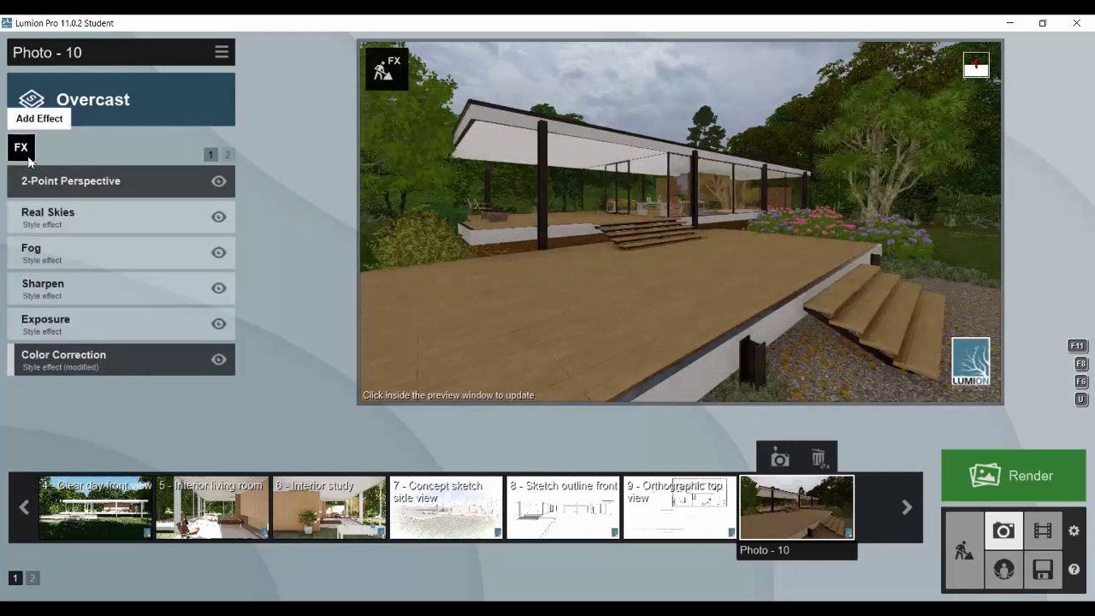
Step: Add the Precipitation weather effect to Photo 10
{"action": "left_click", "coordinate": [29, 161]}
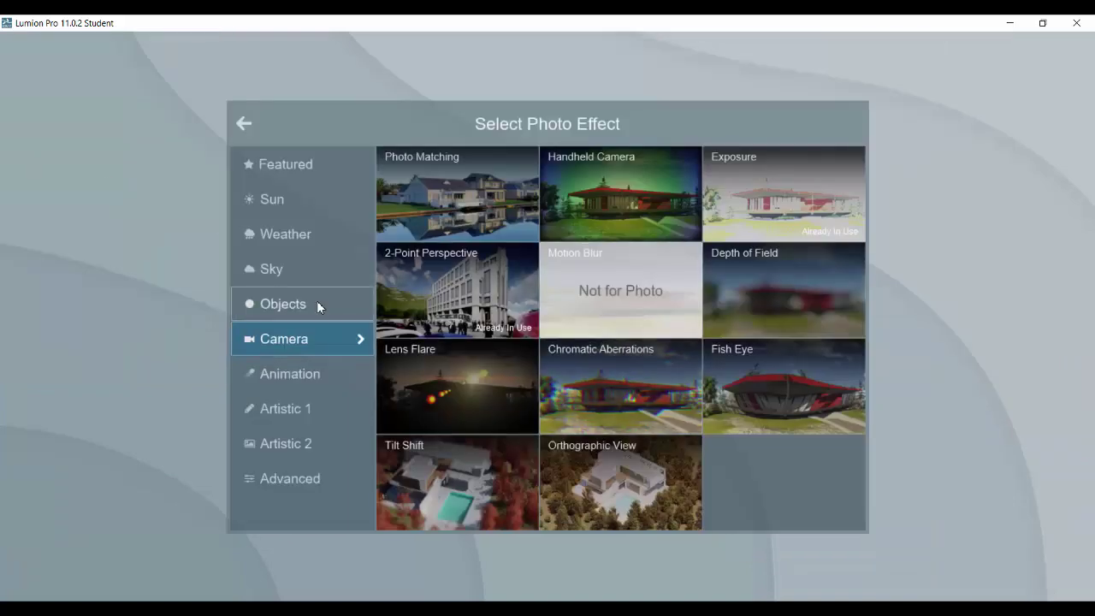
{"action": "left_click", "coordinate": [315, 272]}
{"action": "left_click", "coordinate": [316, 236]}
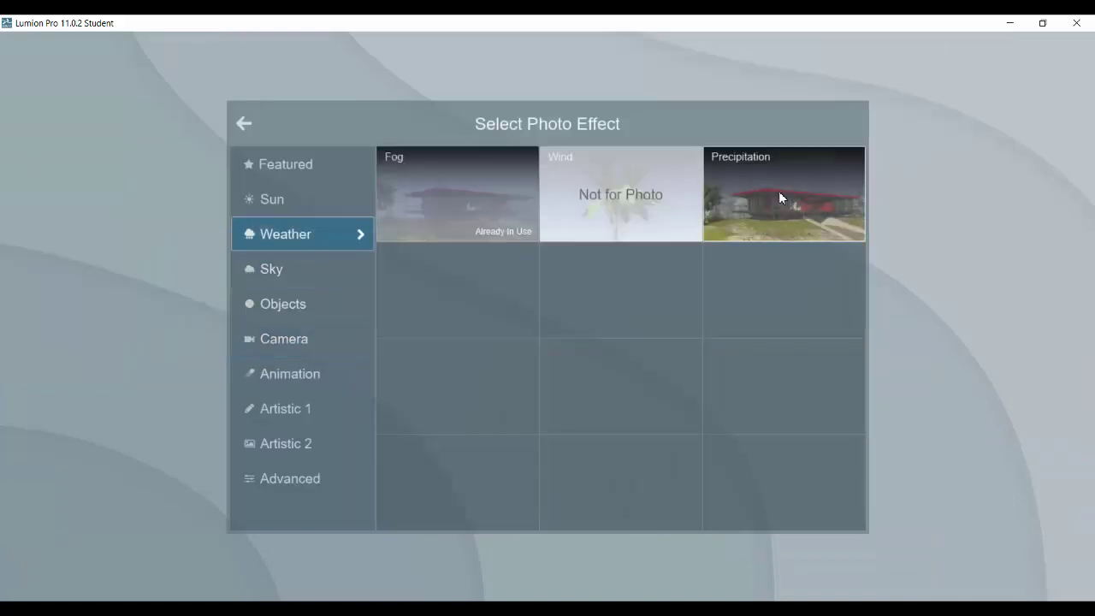
{"action": "left_click", "coordinate": [779, 195]}
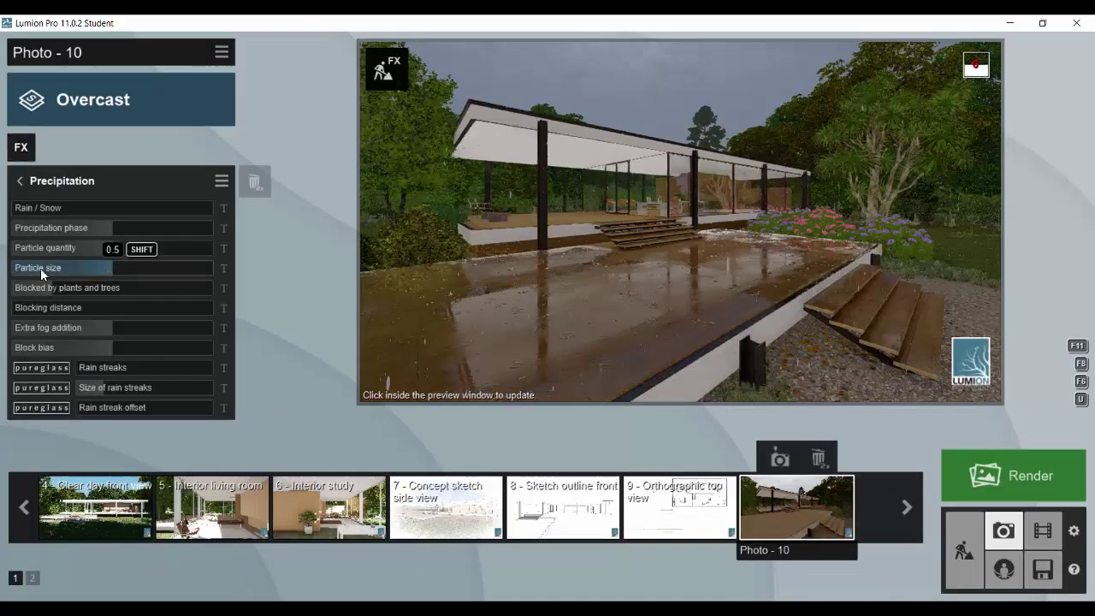
Step: Set the Precipitation effect's particle size to 0.1 and shift Rain / Snow partway toward snow
{"action": "right_click_drag", "start_coordinate": [40, 268], "coordinate": [74, 267]}
{"action": "left_click", "coordinate": [814, 516]}
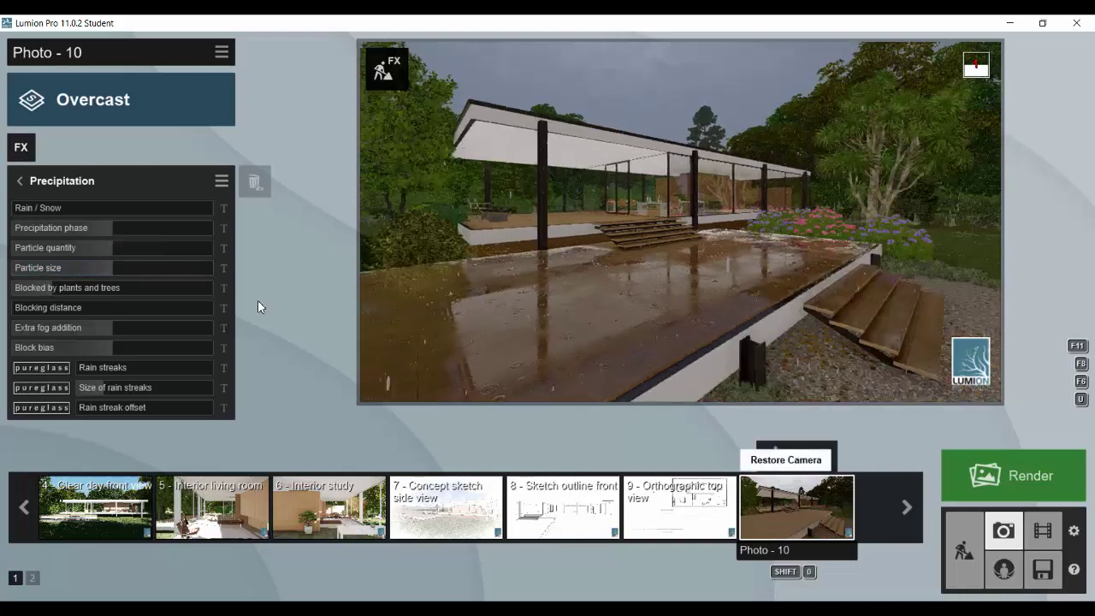
{"action": "left_click", "coordinate": [34, 269]}
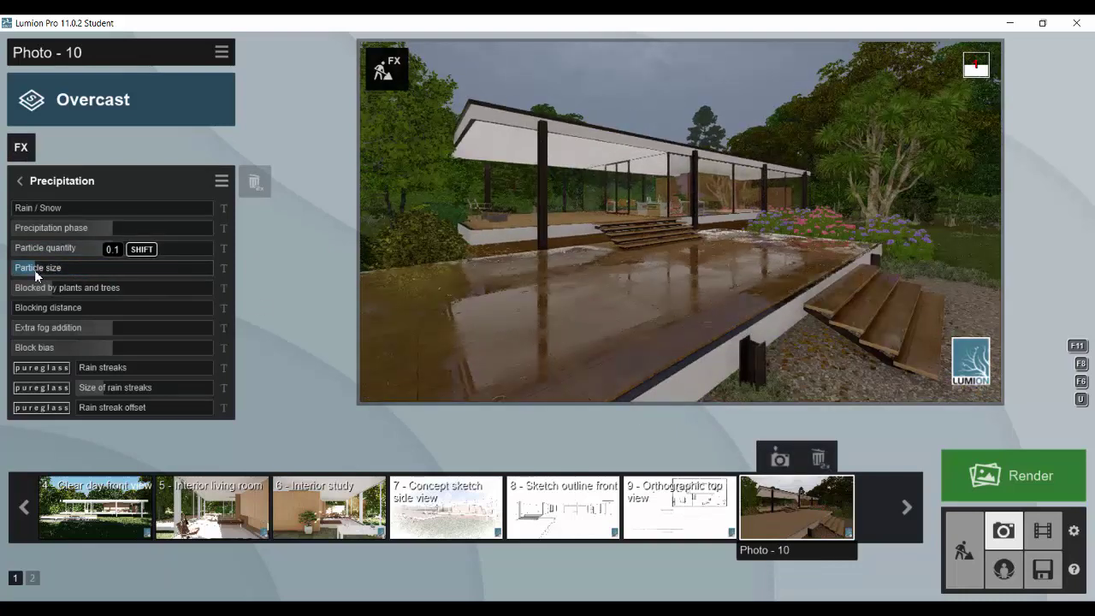
{"action": "left_click", "coordinate": [73, 208]}
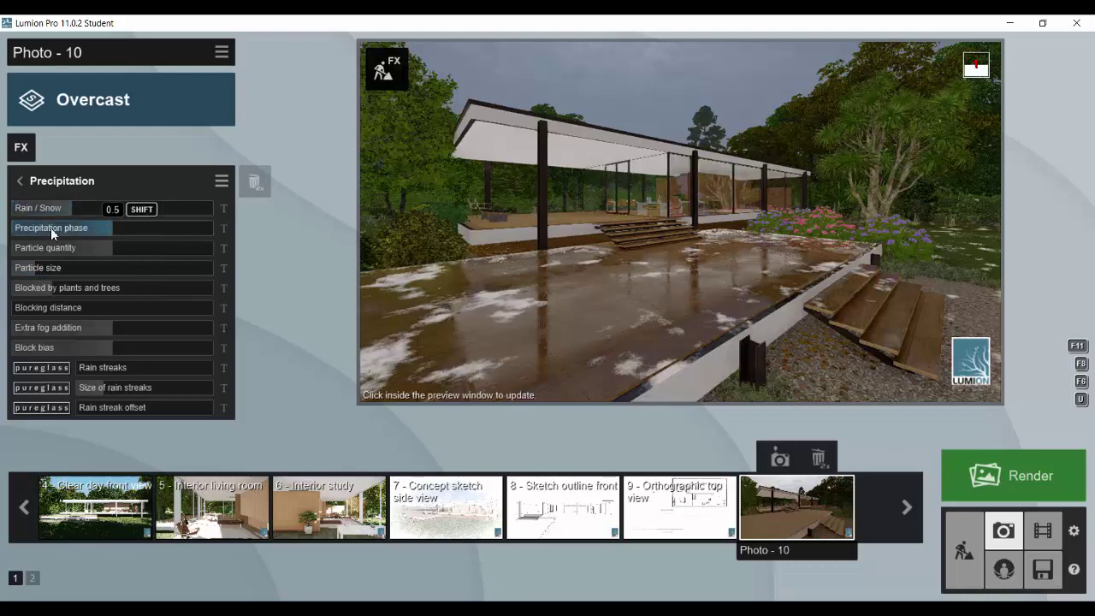
Step: Try lower precipitation phases, settle the phase at 0.5 and update the photo preview
{"action": "left_click", "coordinate": [37, 228]}
{"action": "left_click", "coordinate": [59, 227]}
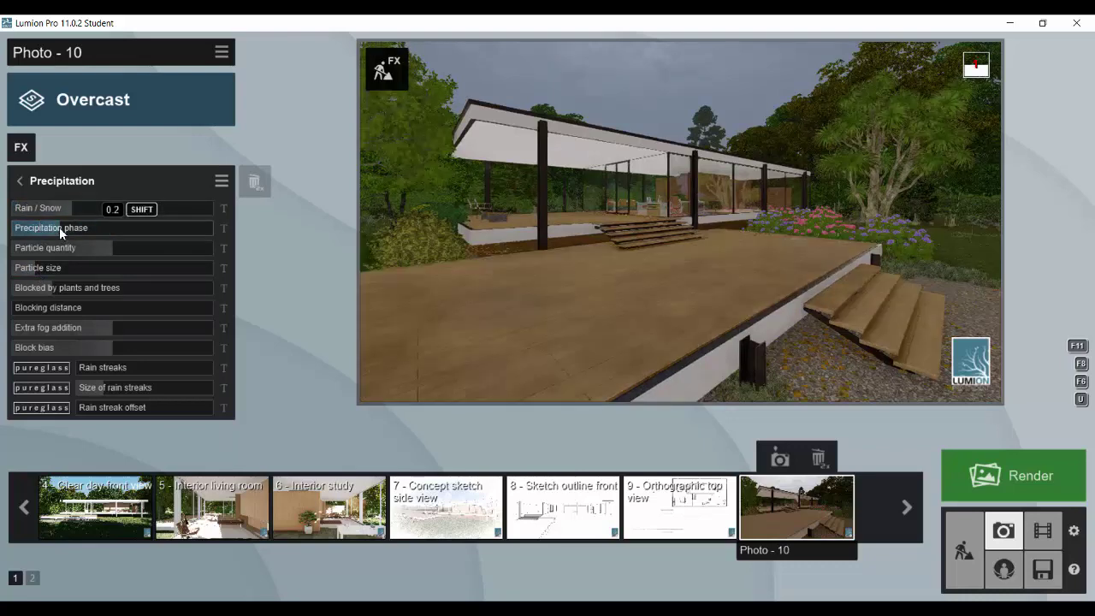
{"action": "left_click", "coordinate": [111, 226]}
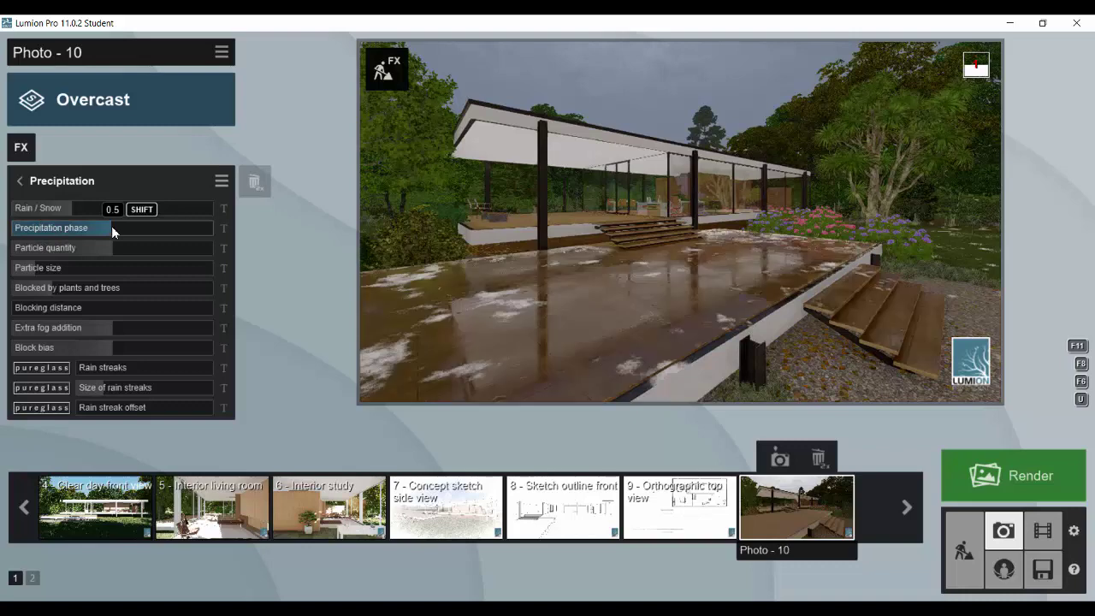
{"action": "left_click", "coordinate": [630, 204]}
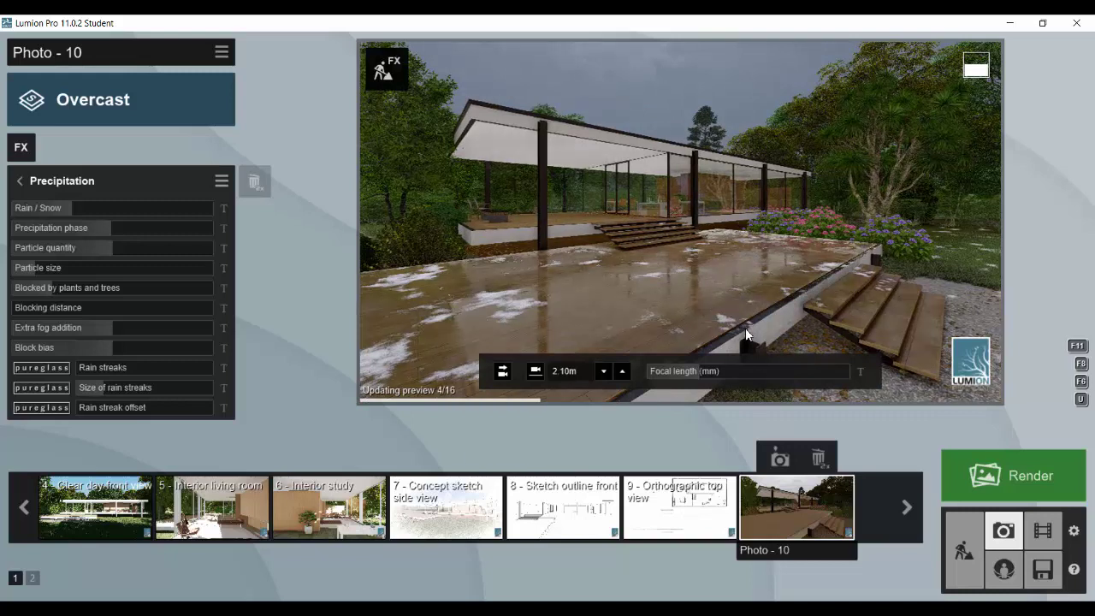
Step: Return to Build mode and move the Buxus 002 shrub slightly beside the edge of the house terrace
{"action": "left_click", "coordinate": [965, 545]}
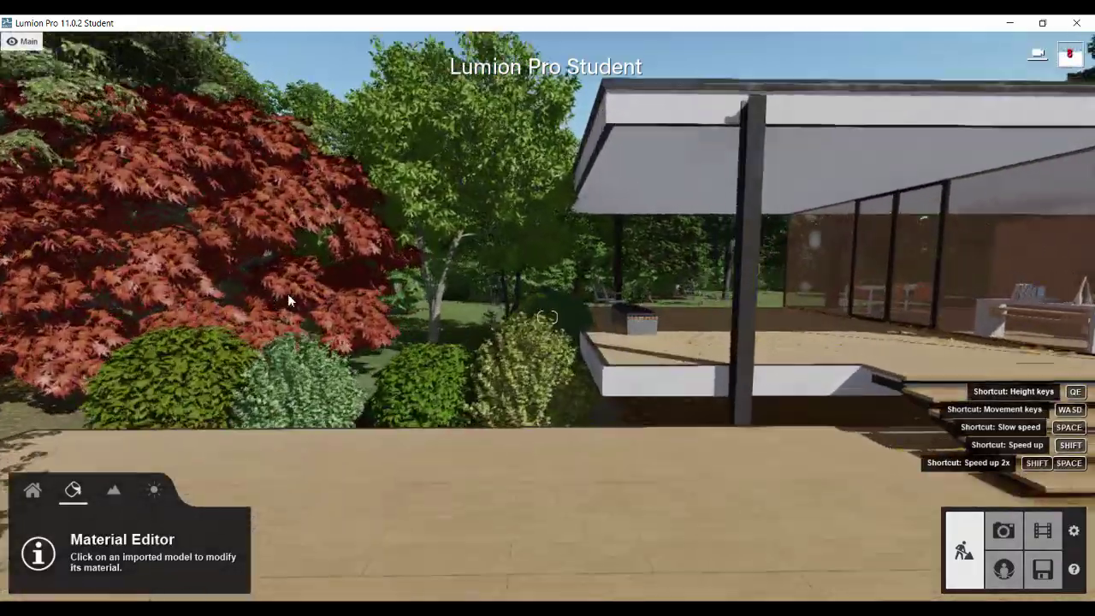
{"action": "left_click", "coordinate": [33, 490]}
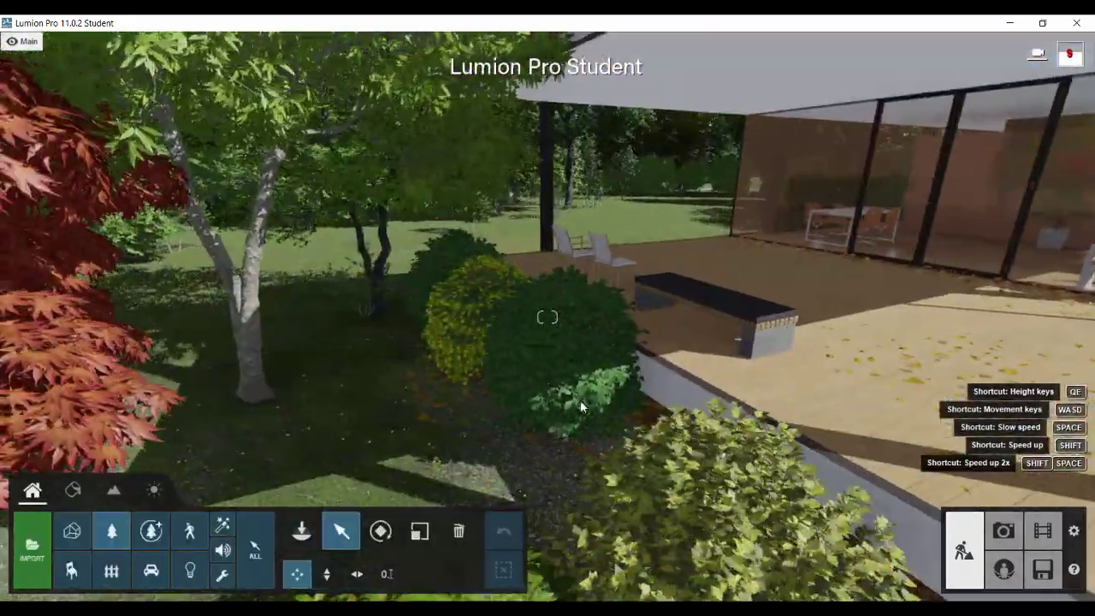
{"action": "left_click", "coordinate": [554, 448]}
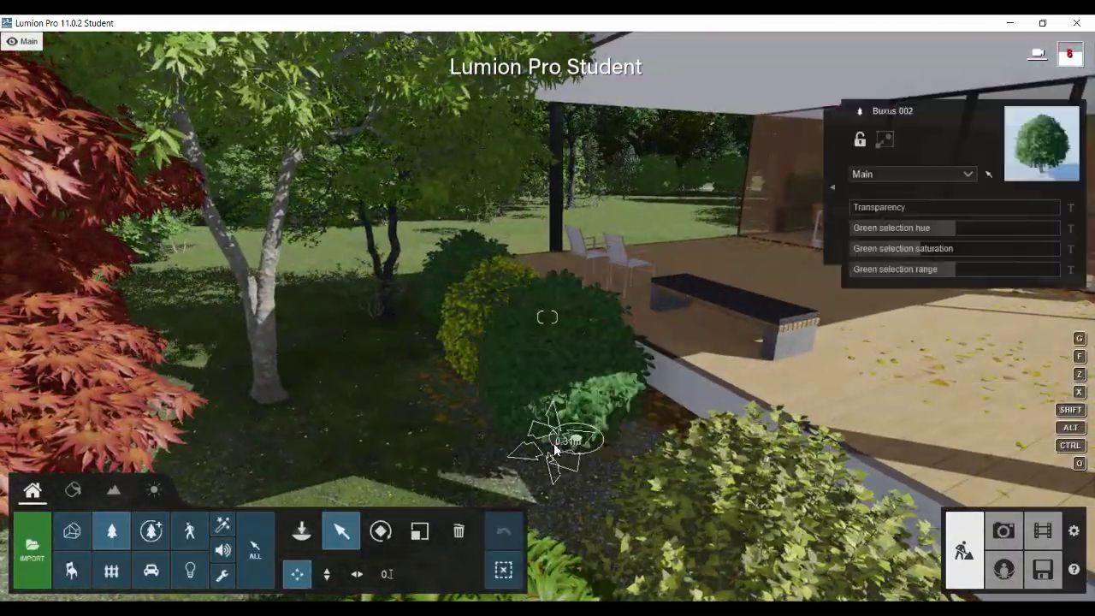
{"action": "left_click_drag", "start_coordinate": [555, 448], "coordinate": [559, 440]}
{"action": "key", "text": "s"}
{"action": "key", "text": "d"}
{"action": "right_click_drag", "start_coordinate": [663, 400], "coordinate": [619, 264]}
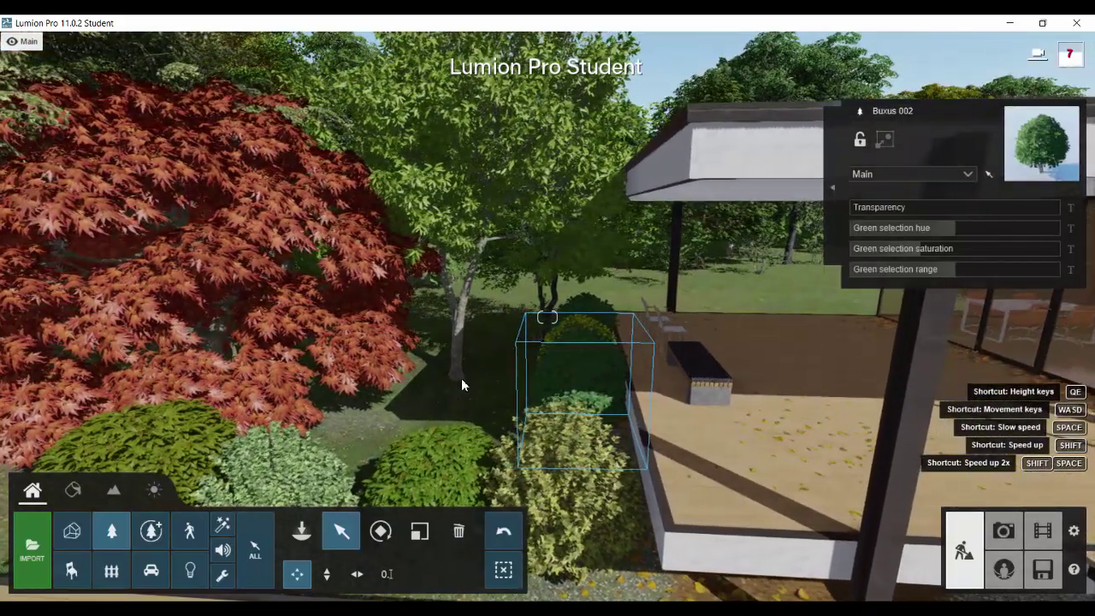
Step: Shift the Water Gum 002 tree slightly toward the red maple and restore Photo 10's saved camera view
{"action": "left_click", "coordinate": [150, 531]}
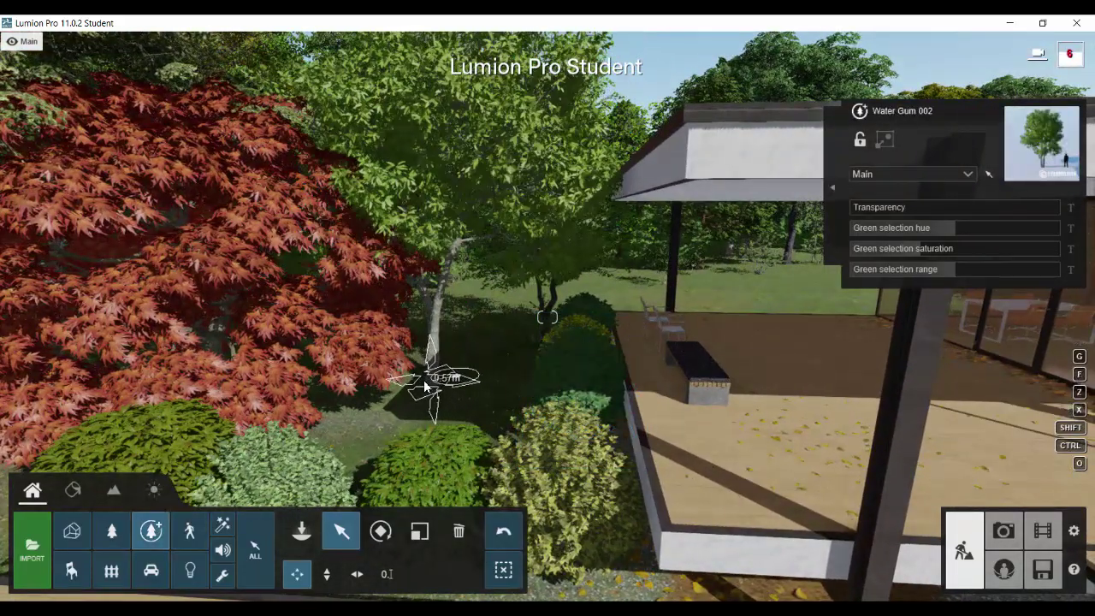
{"action": "left_click", "coordinate": [425, 385]}
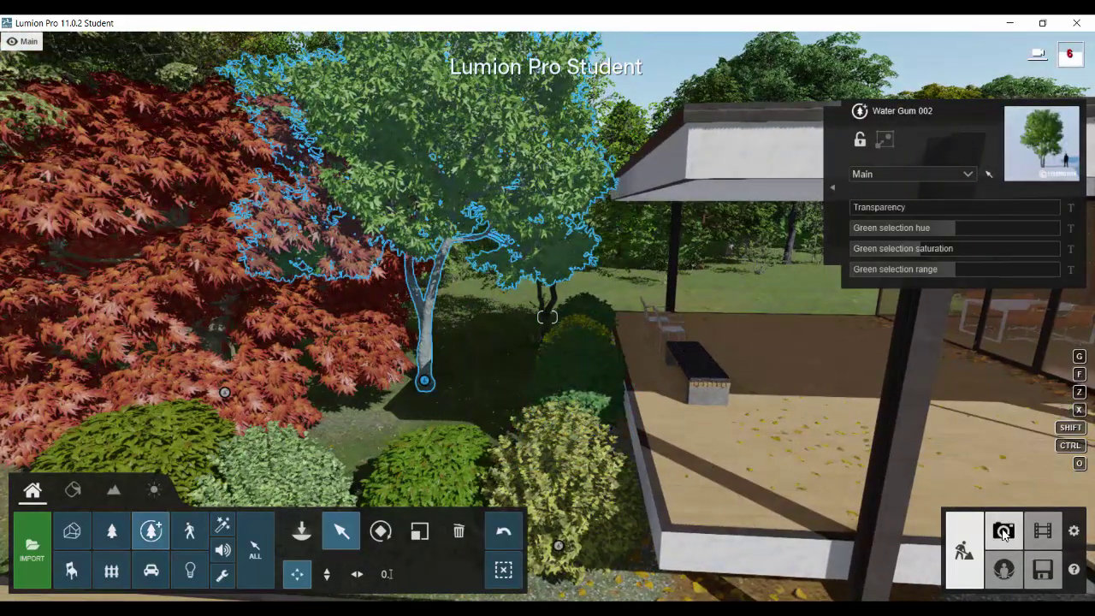
{"action": "left_click", "coordinate": [1004, 532]}
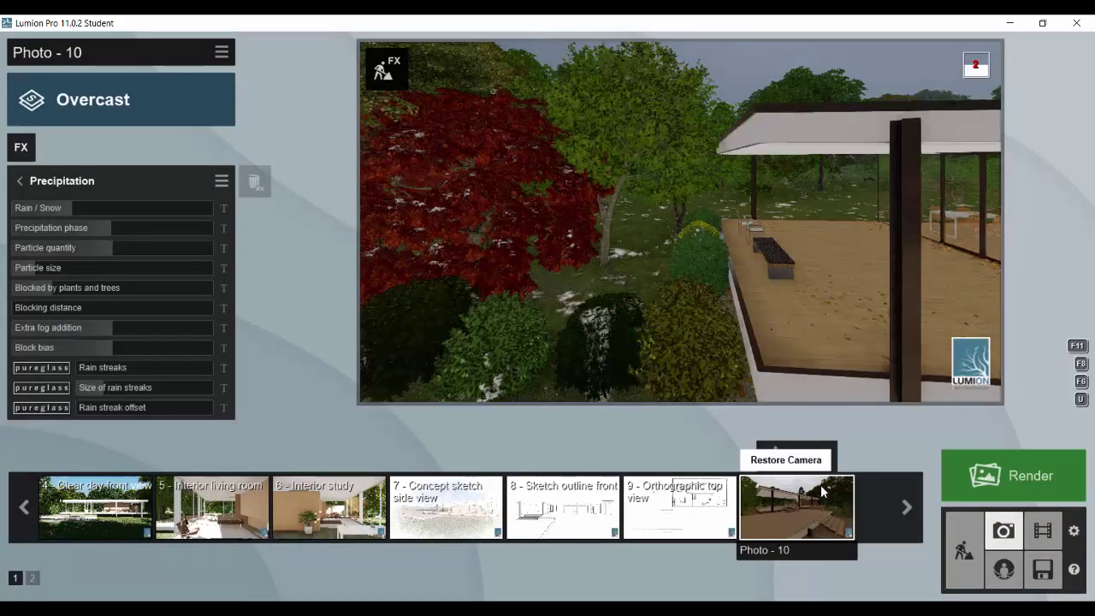
{"action": "left_click", "coordinate": [821, 484]}
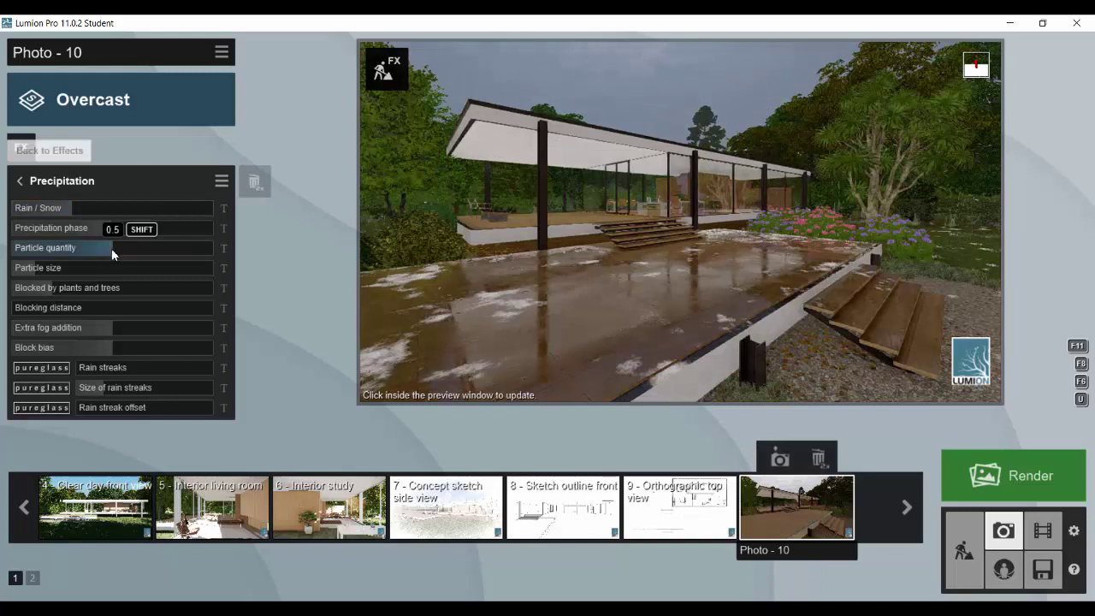
Step: Test the Precipitation effect's particle quantity and settle it at about 0.5
{"action": "left_click_drag", "start_coordinate": [111, 248], "coordinate": [49, 248]}
{"action": "left_click_drag", "start_coordinate": [115, 246], "coordinate": [110, 245]}
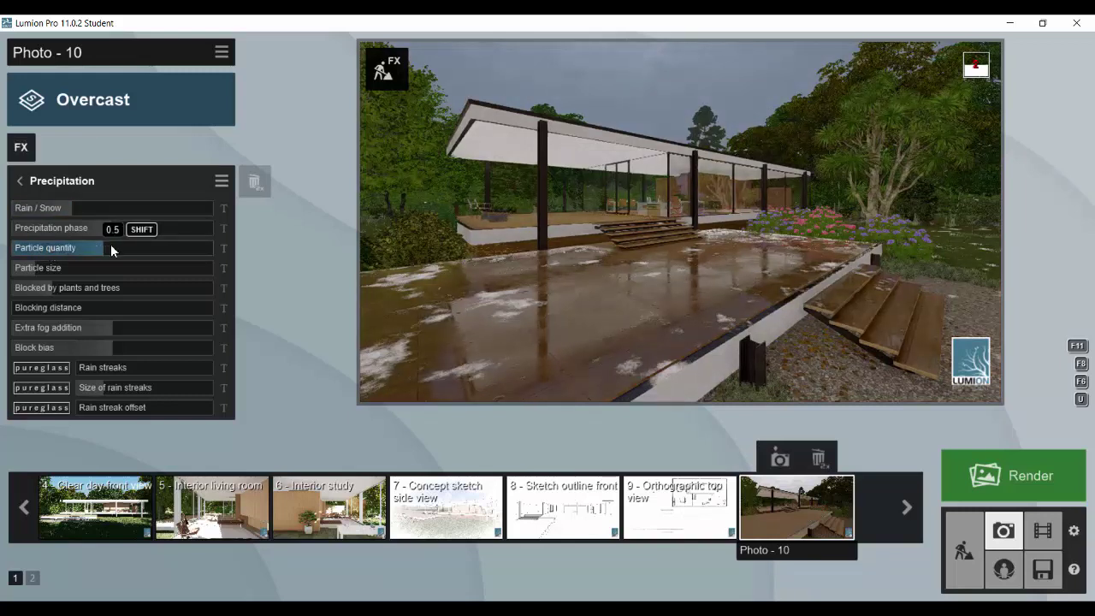
{"action": "left_click", "coordinate": [21, 183]}
Step: Raise the density and falloff of Photo 10's Fog effect slightly
{"action": "left_click", "coordinate": [82, 290]}
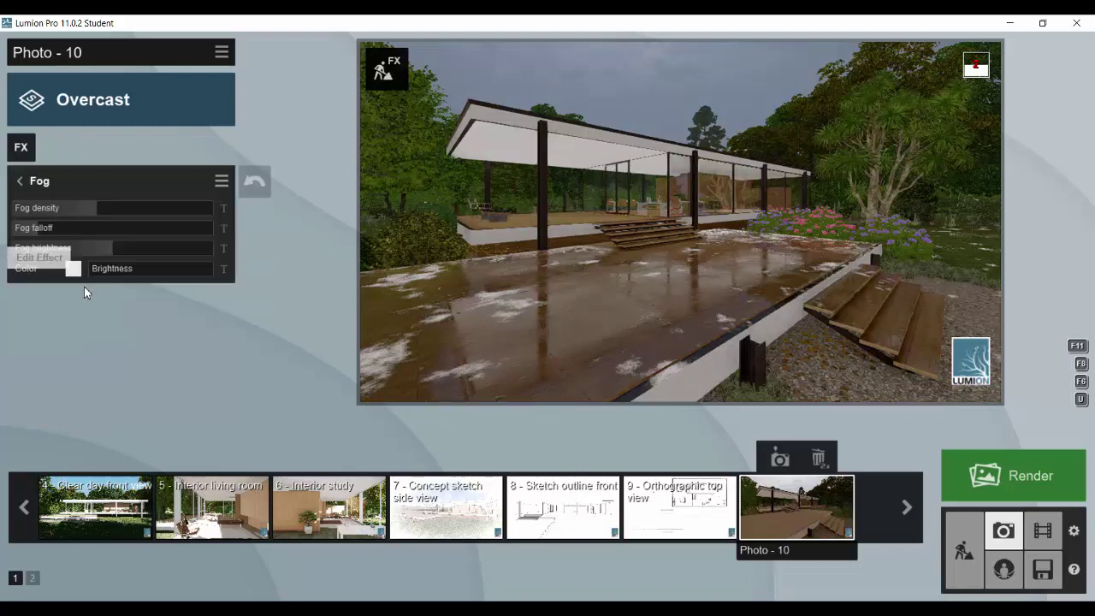
{"action": "left_click_drag", "start_coordinate": [97, 208], "coordinate": [135, 208]}
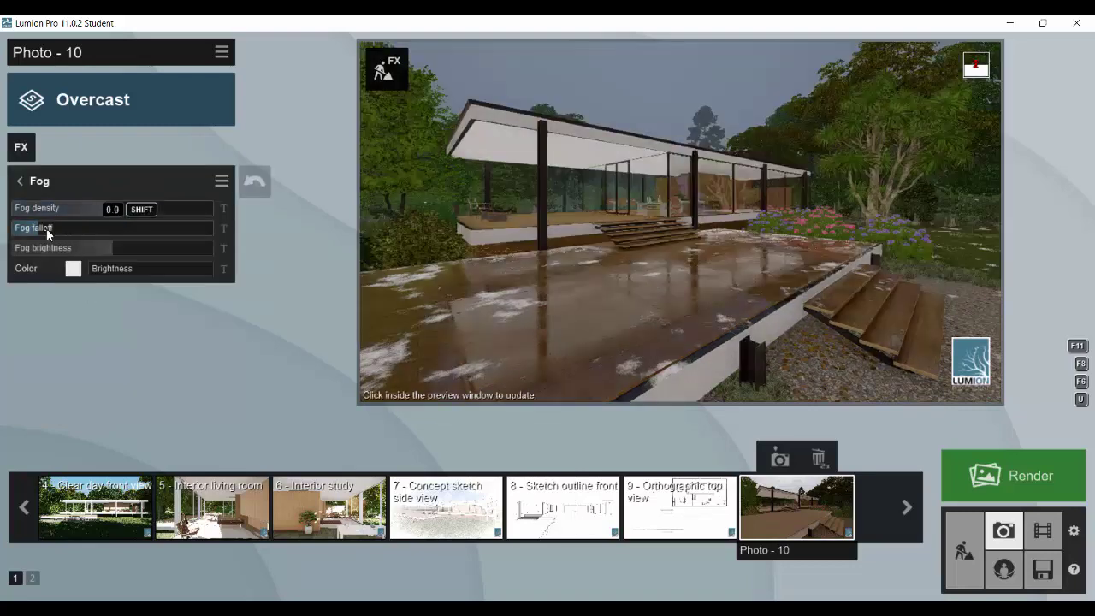
{"action": "mouse_move", "coordinate": [49, 234]}
{"action": "left_mouse_down"}
{"action": "mouse_move", "coordinate": [90, 229]}
{"action": "mouse_move", "coordinate": [27, 230]}
{"action": "mouse_move", "coordinate": [56, 229]}
{"action": "left_mouse_up"}
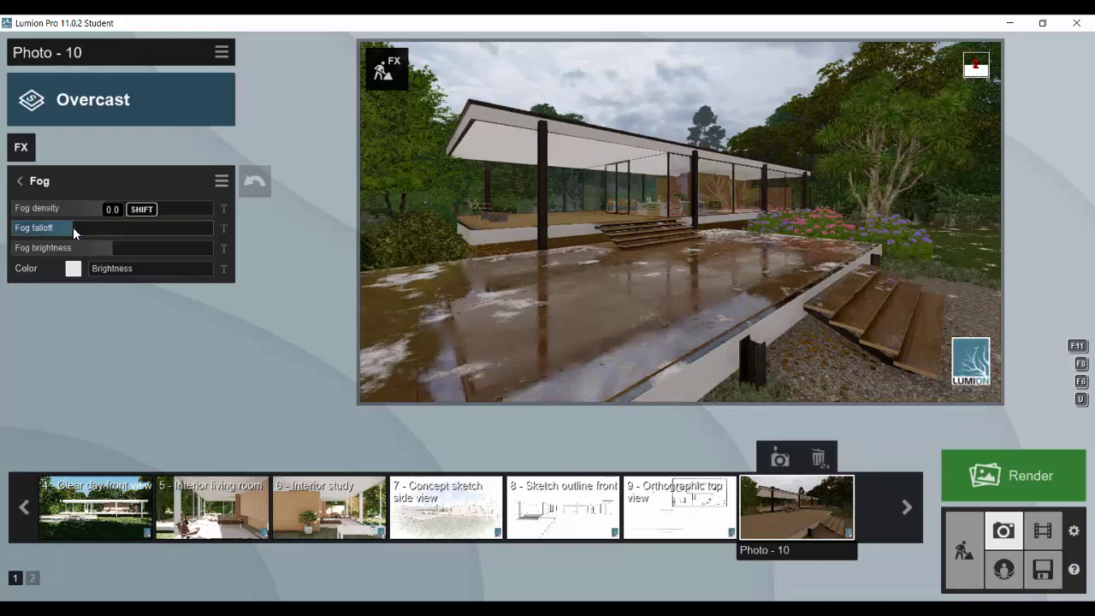
Step: Try darker and brighter fog, set the fog brightness to 0.5 and update the preview
{"action": "left_click", "coordinate": [69, 248]}
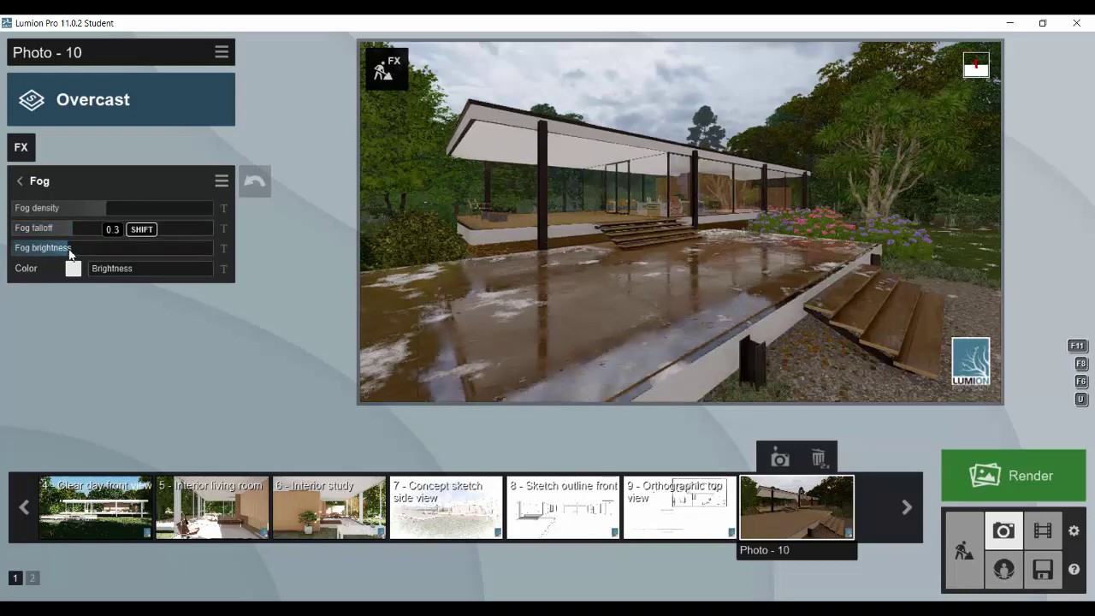
{"action": "left_click", "coordinate": [149, 249]}
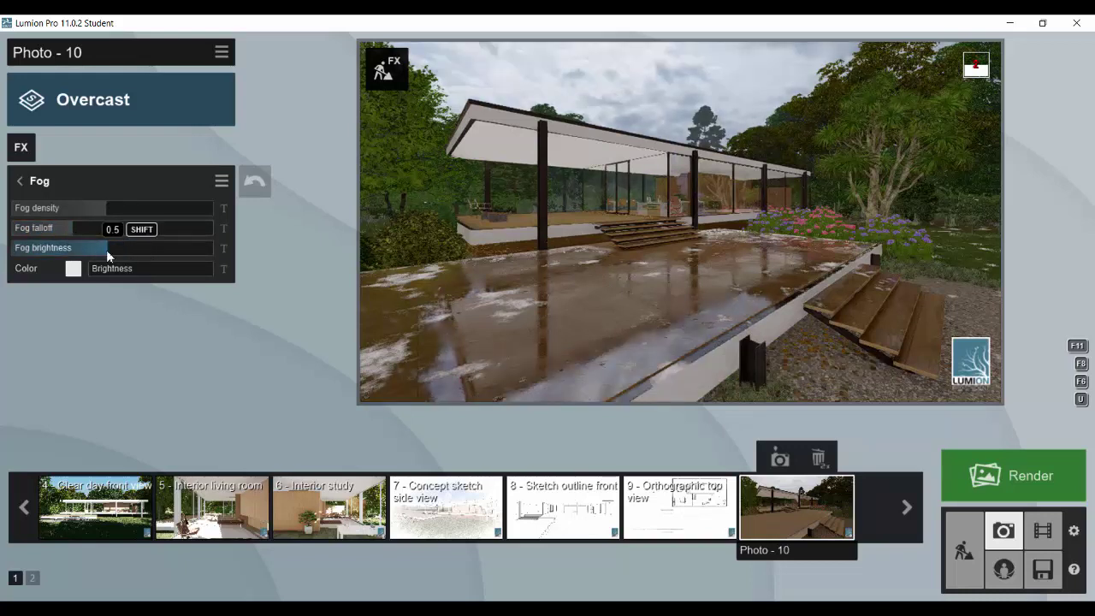
{"action": "mouse_move", "coordinate": [657, 224]}
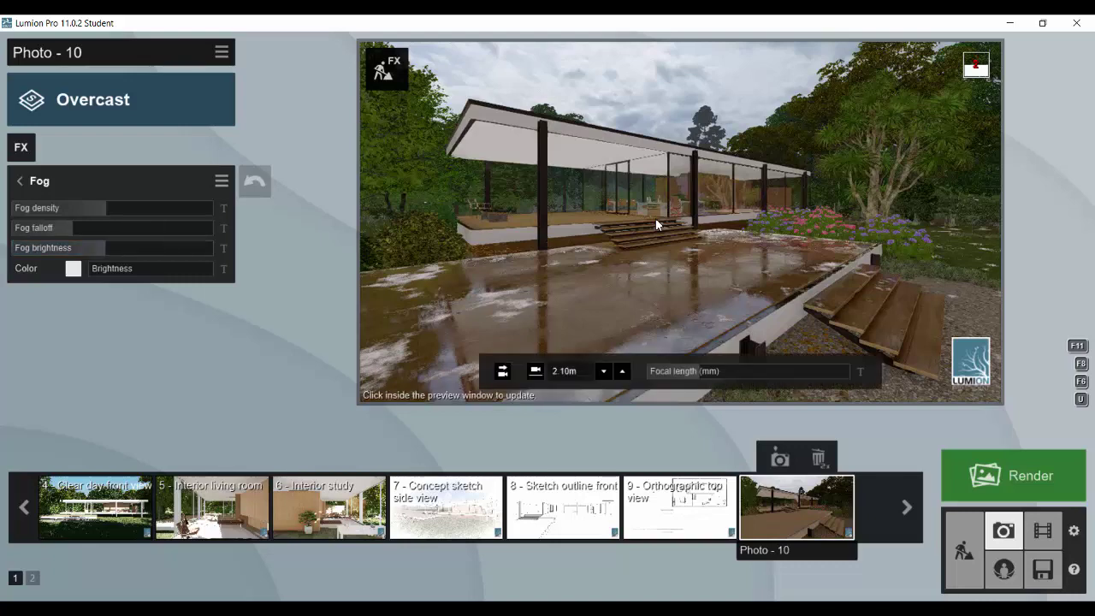
{"action": "left_click", "coordinate": [664, 216]}
Step: Place a standing woman with a black umbrella from the People and Animals library on the lower deck near the hydrangeas
{"action": "left_click", "coordinate": [959, 537]}
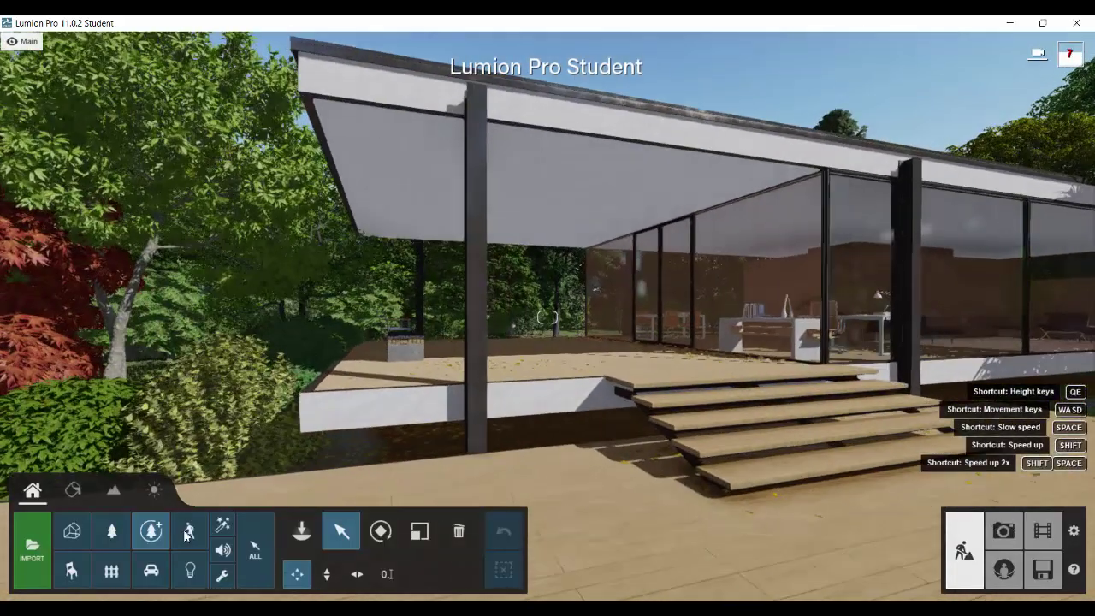
{"action": "left_click", "coordinate": [189, 531]}
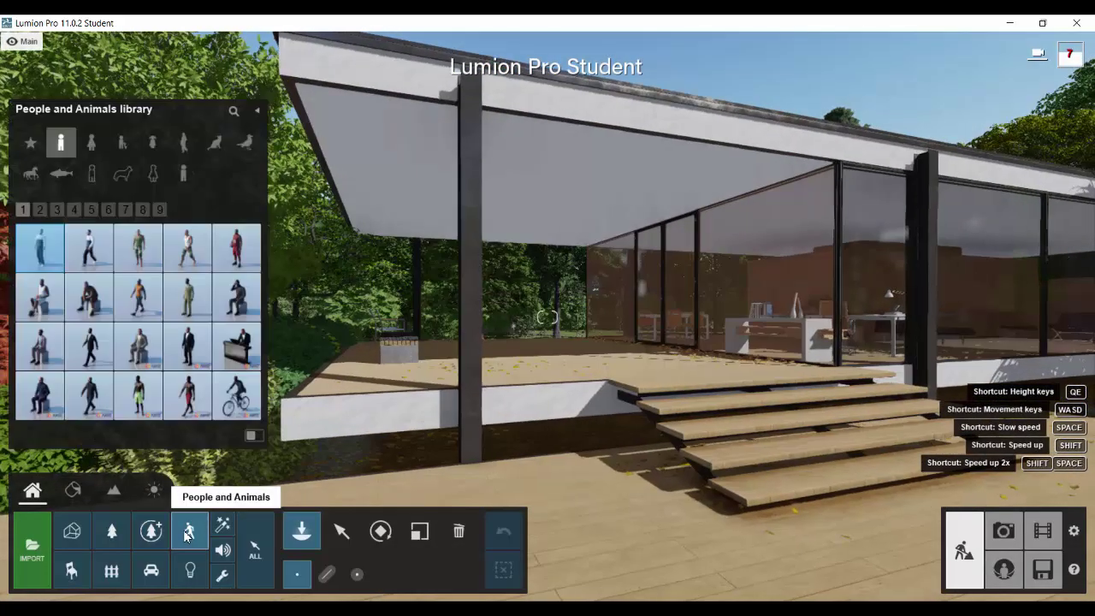
{"action": "left_click", "coordinate": [237, 343]}
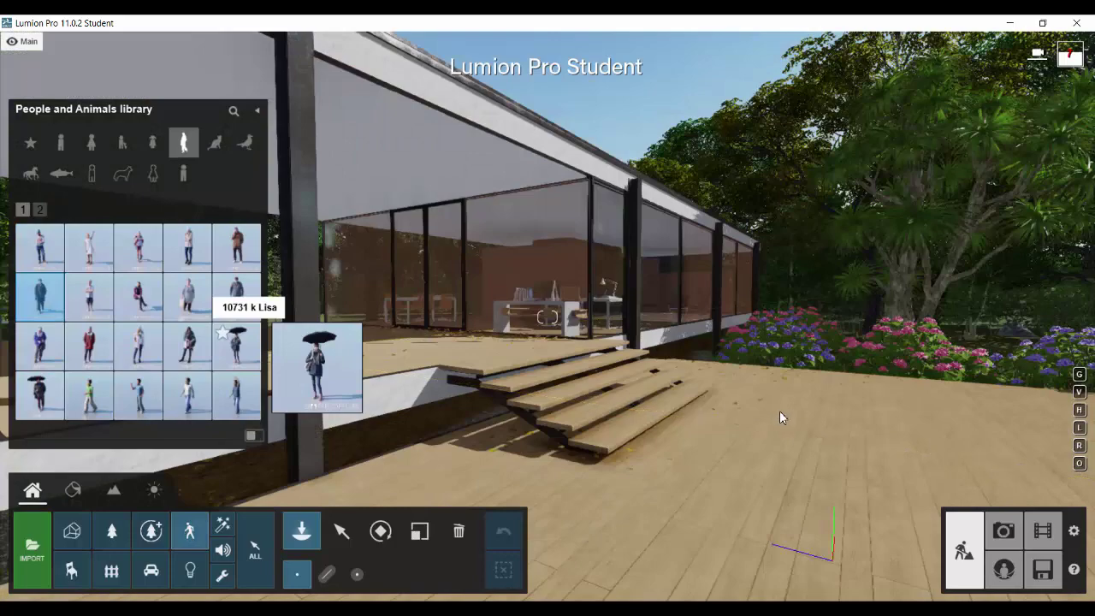
{"action": "left_click", "coordinate": [811, 417]}
{"action": "right_click_drag", "start_coordinate": [811, 413], "coordinate": [780, 361]}
Step: Rotate the umbrella figure on the lower deck to change the direction it faces
{"action": "left_click", "coordinate": [380, 531]}
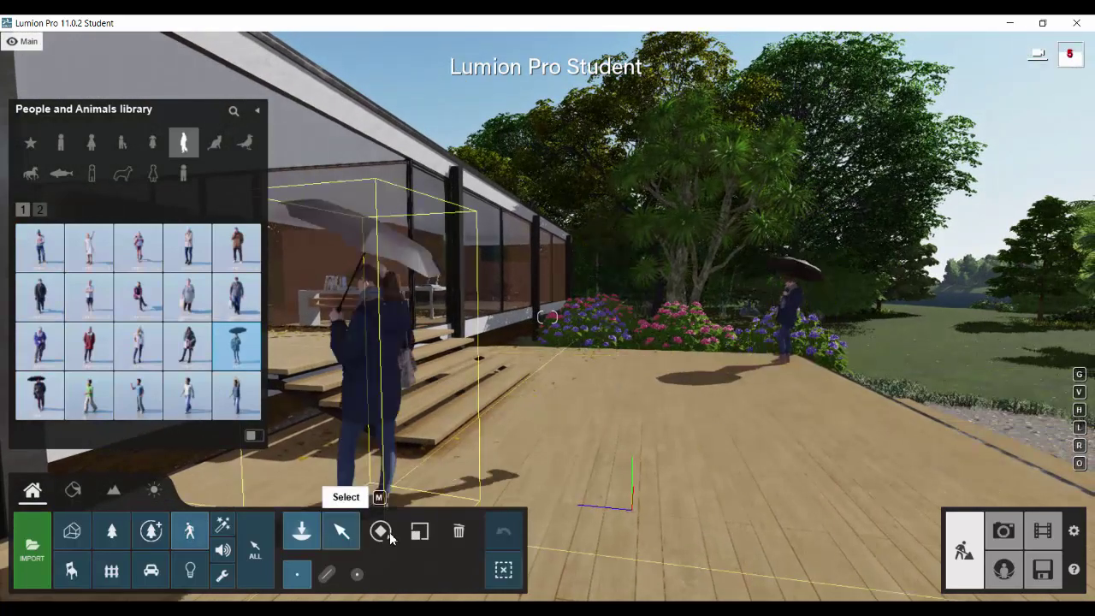
{"action": "left_click", "coordinate": [779, 361]}
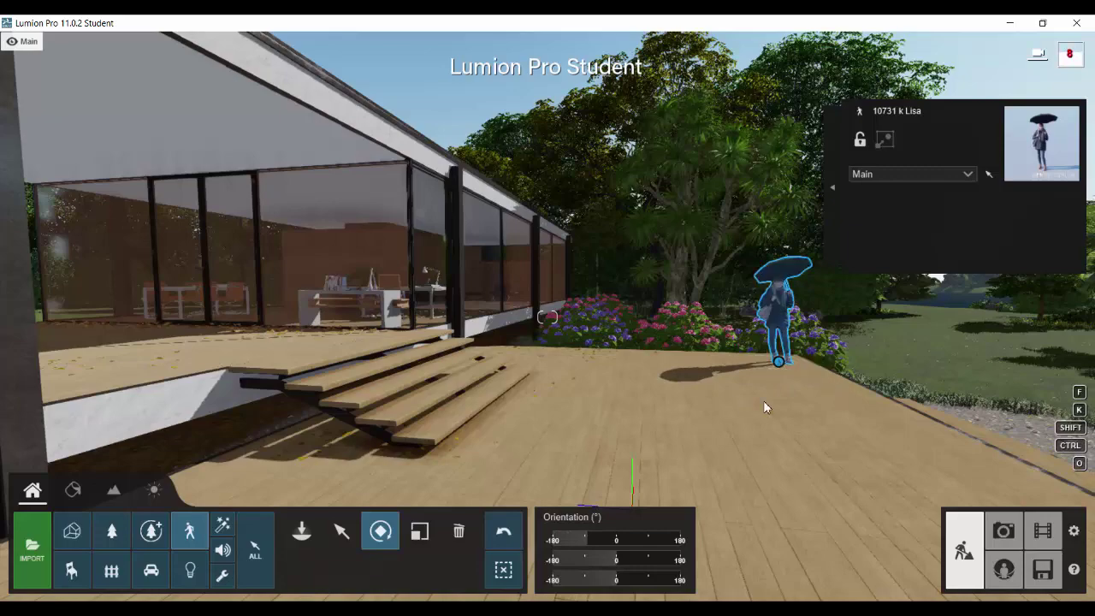
{"action": "right_click_drag", "start_coordinate": [784, 370], "coordinate": [588, 416]}
Step: Move the umbrella figure forward along the deck's outer edge, adjust its orientation and return to Photo mode
{"action": "key", "text": "m"}
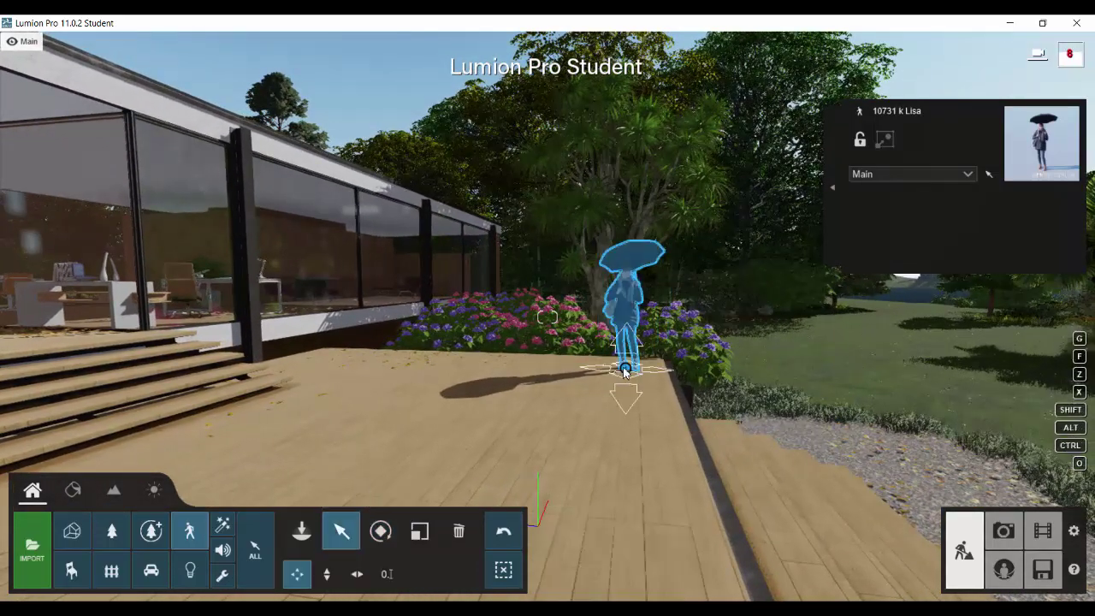
{"action": "left_click_drag", "start_coordinate": [629, 381], "coordinate": [694, 428]}
{"action": "key", "text": "r"}
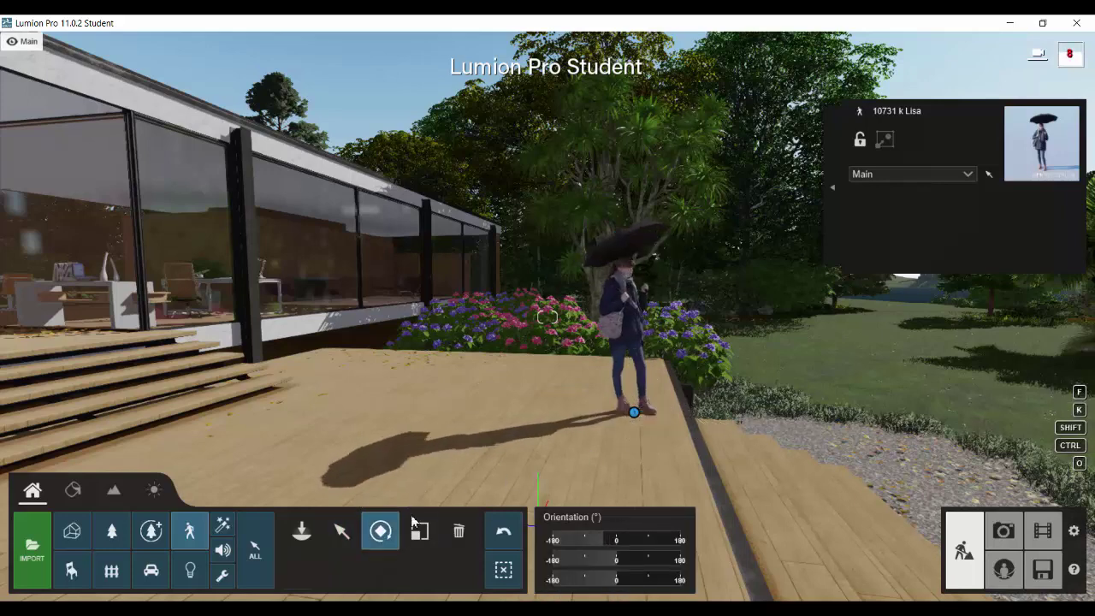
{"action": "left_click", "coordinate": [341, 531]}
{"action": "left_click", "coordinate": [1003, 530]}
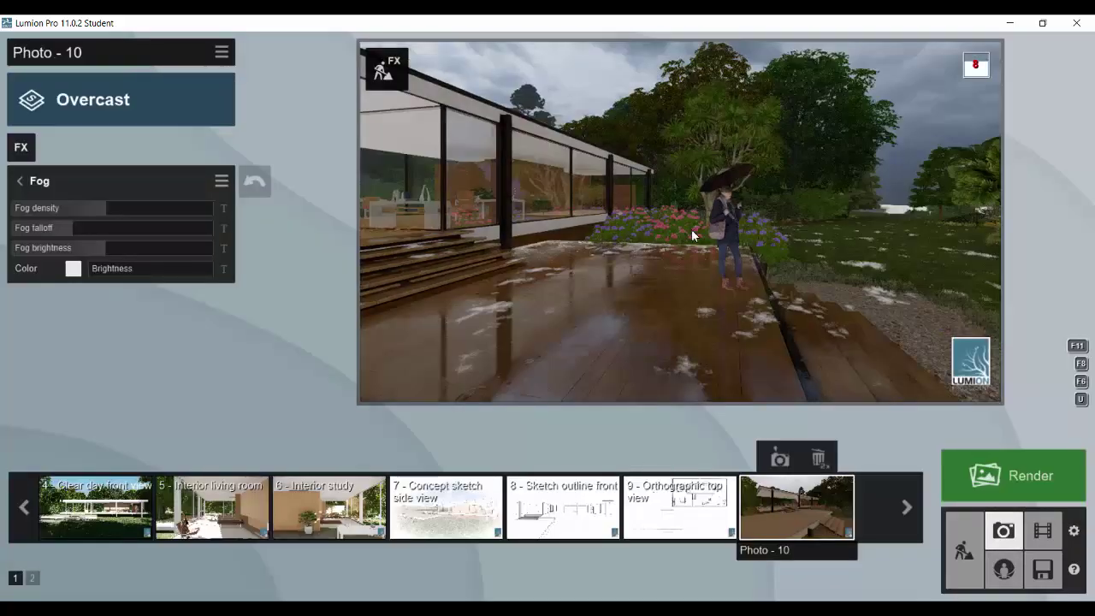
Step: Restore the Photo - 10 camera and update the preview to check the umbrella figure
{"action": "left_click", "coordinate": [770, 509]}
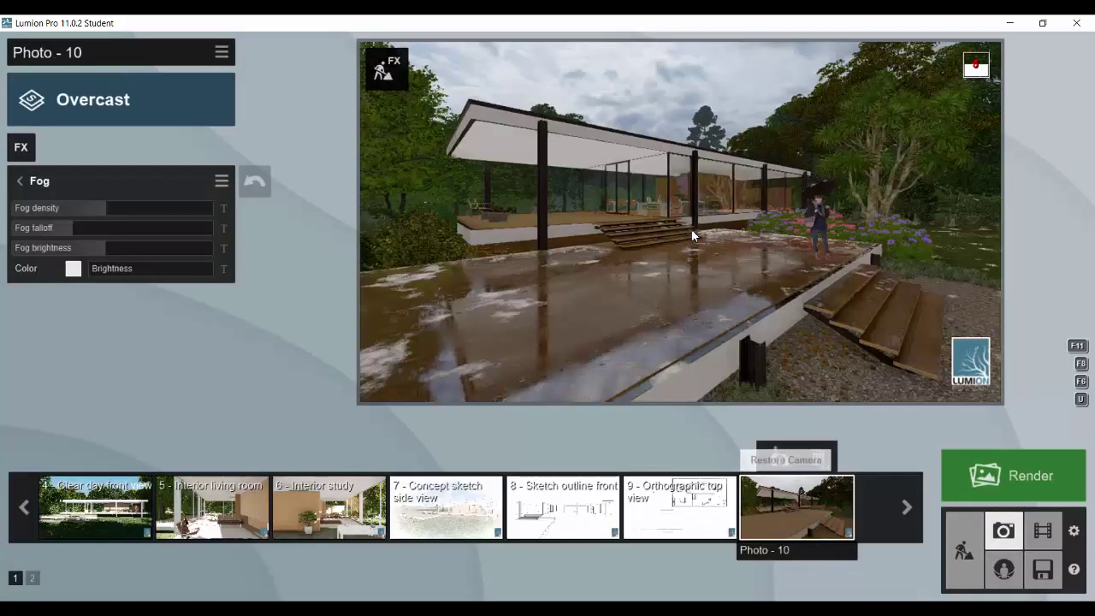
{"action": "left_click", "coordinate": [747, 201]}
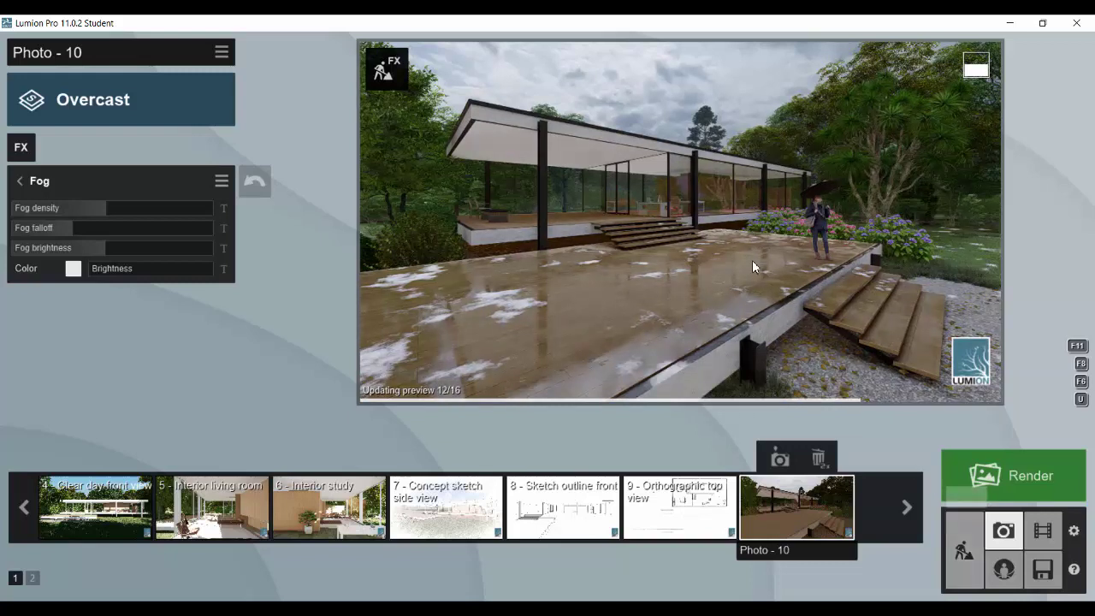
{"action": "mouse_move", "coordinate": [753, 261]}
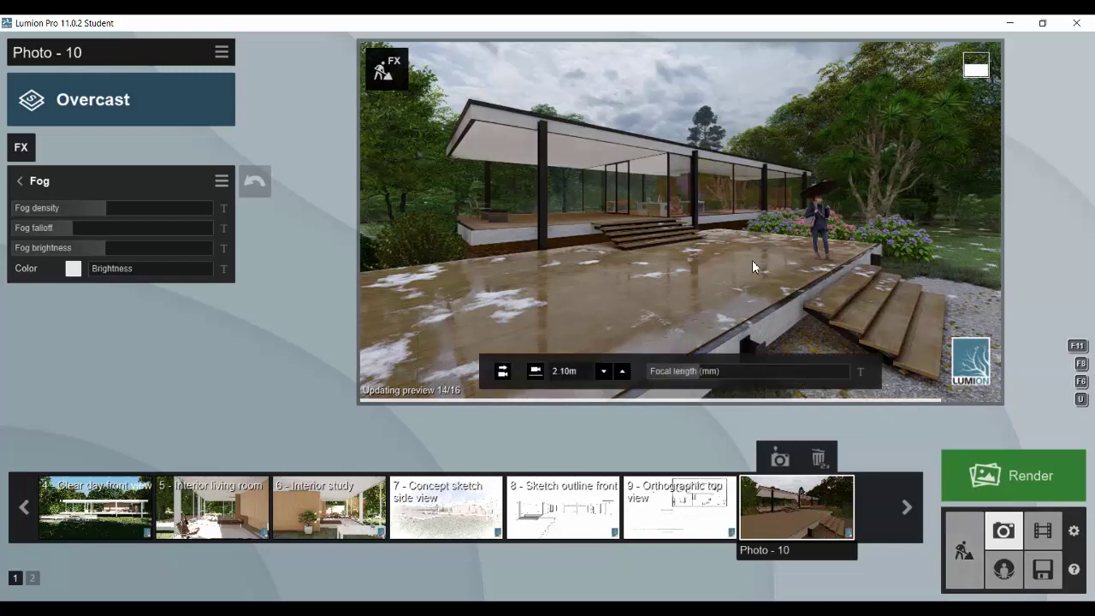
Step: Place a Cabbage Tree Group v02 from the Nature library's palm category on the lawn behind the house
{"action": "left_click", "coordinate": [964, 549]}
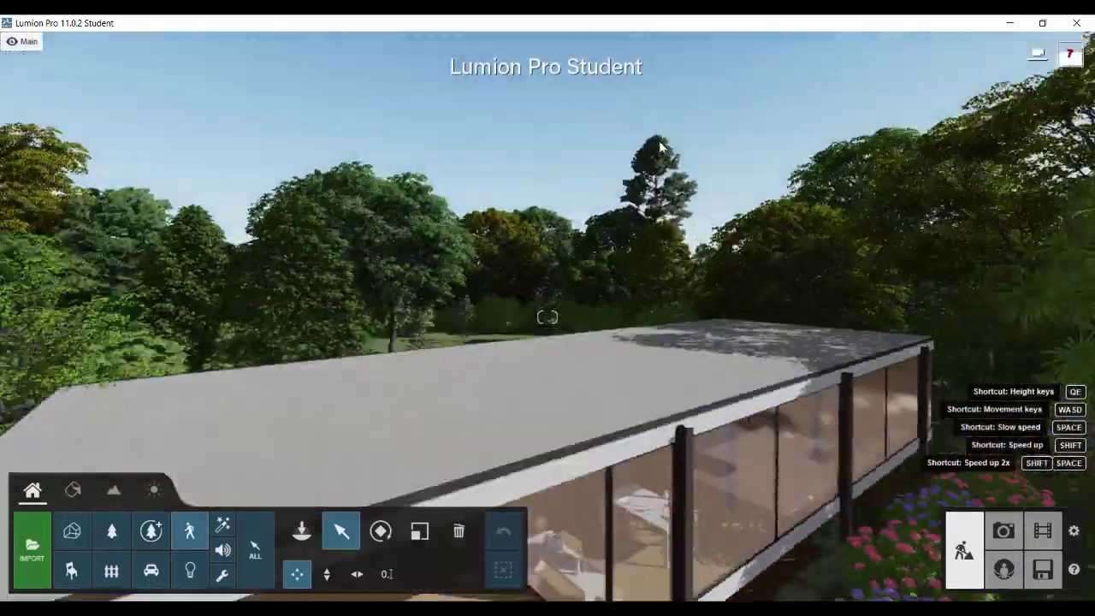
{"action": "key", "text": "q"}
{"action": "right_click_drag", "start_coordinate": [659, 140], "coordinate": [654, 257]}
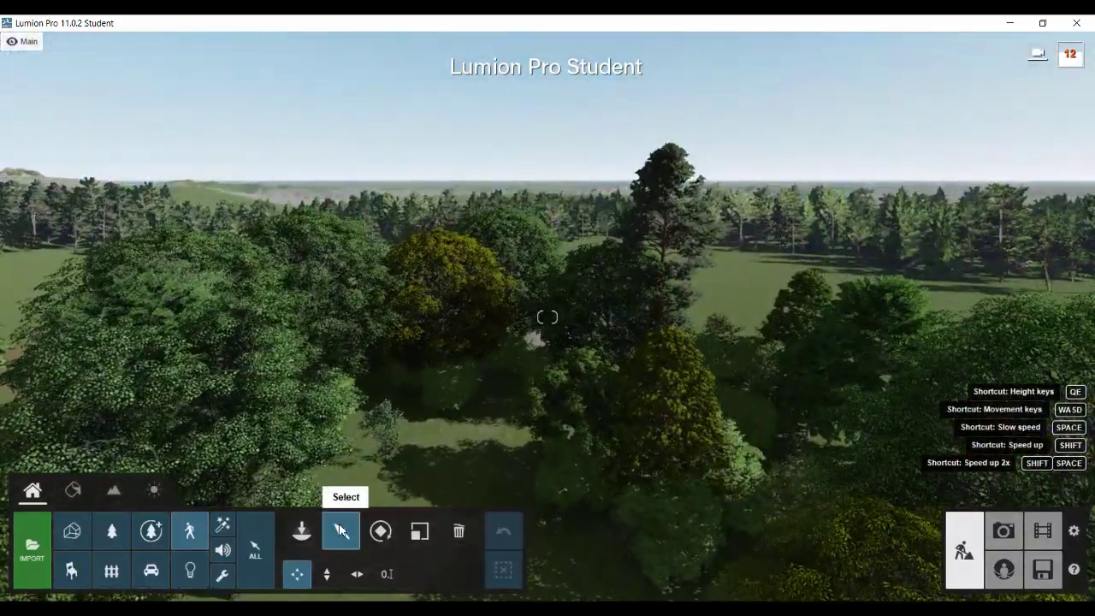
{"action": "right_click_drag", "start_coordinate": [667, 342], "coordinate": [276, 537]}
{"action": "left_click", "coordinate": [111, 531]}
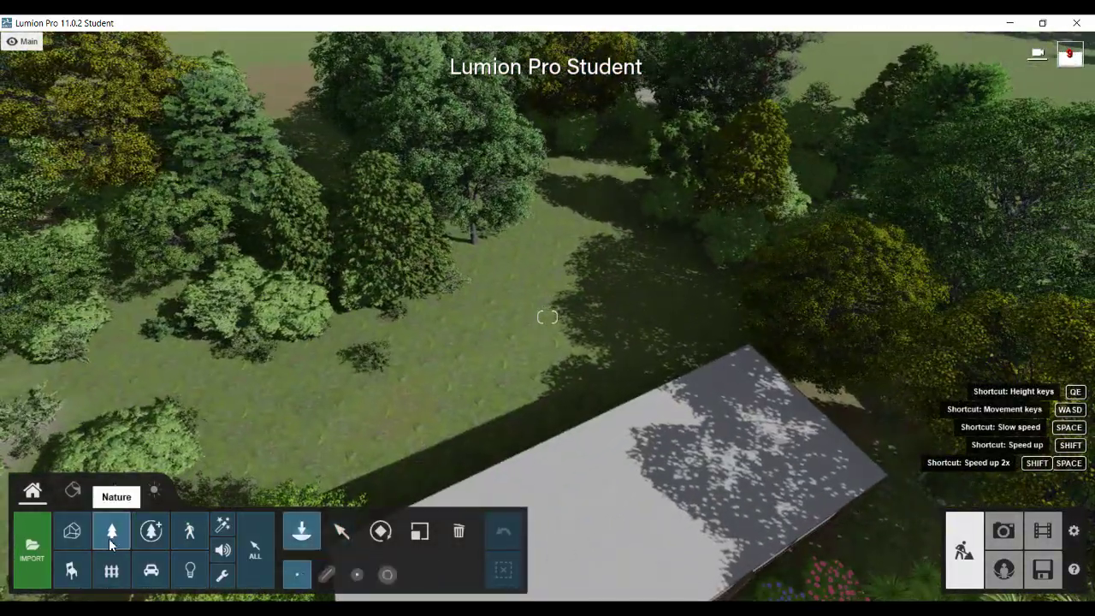
{"action": "left_click", "coordinate": [122, 142]}
{"action": "left_click", "coordinate": [91, 210]}
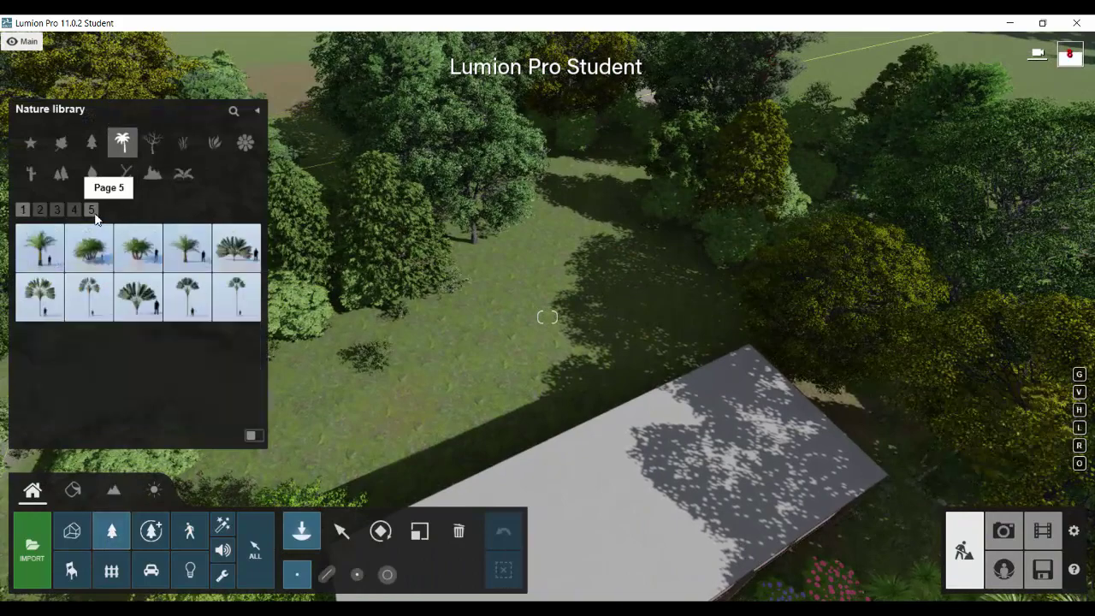
{"action": "left_click", "coordinate": [40, 209]}
{"action": "left_click", "coordinate": [23, 210]}
{"action": "left_click", "coordinate": [39, 395]}
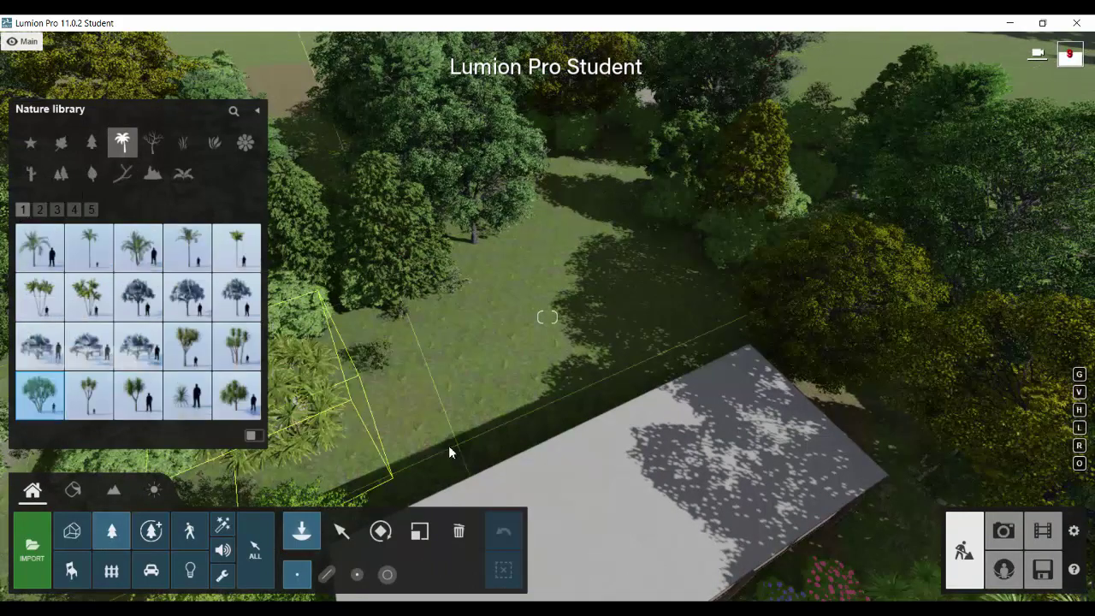
{"action": "key", "text": "s"}
{"action": "right_click_drag", "start_coordinate": [505, 384], "coordinate": [458, 515]}
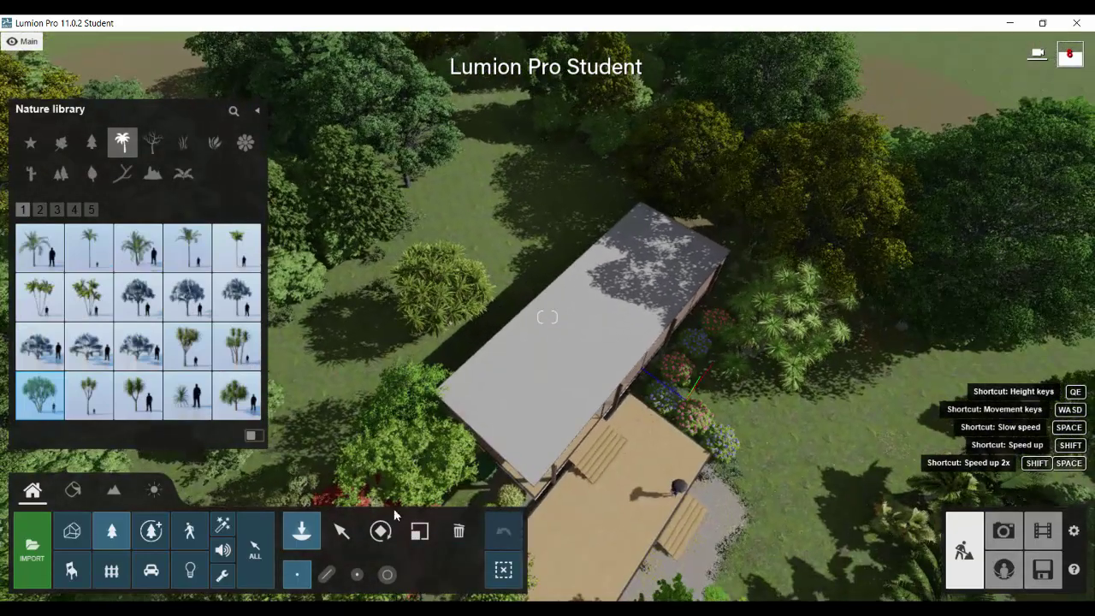
{"action": "left_click", "coordinate": [451, 320]}
Step: Enlarge the new cabbage tree behind the house and restore the Photo - 10 camera
{"action": "key", "text": "l"}
{"action": "left_click_drag", "start_coordinate": [454, 315], "coordinate": [455, 284]}
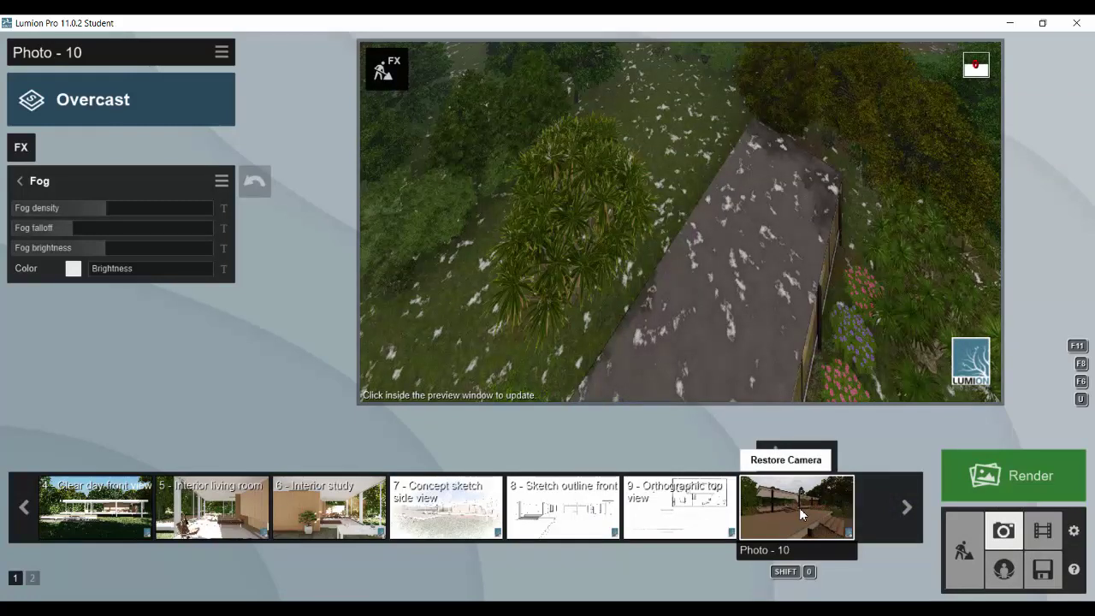
{"action": "left_click", "coordinate": [799, 507]}
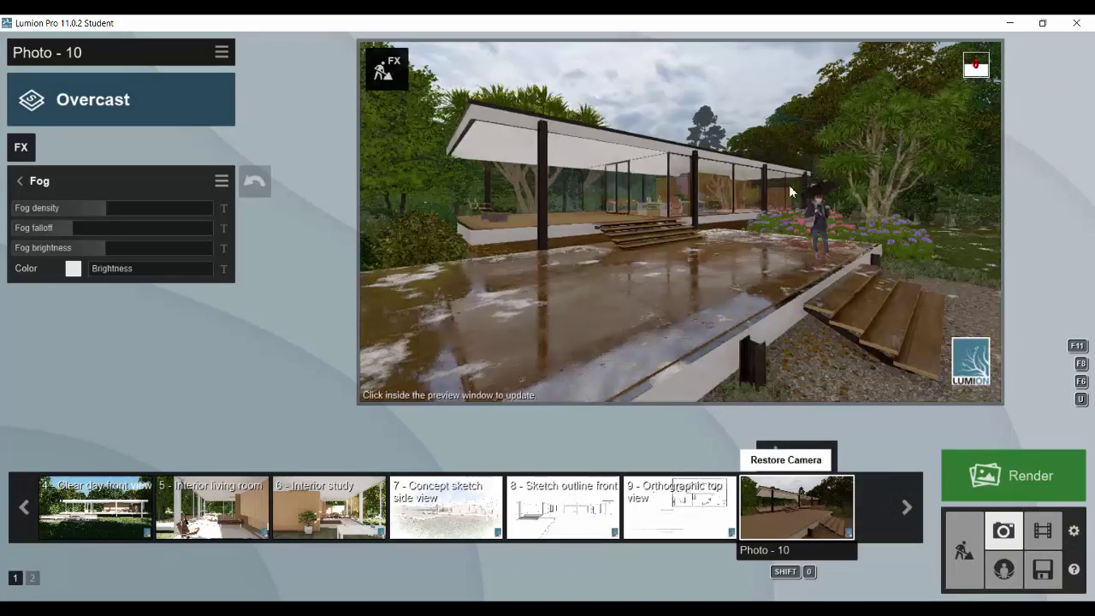
Step: Reduce the cabbage tree's size so its crown sits below the roof edge, and shift it slightly behind the covered terrace
{"action": "left_click", "coordinate": [965, 535]}
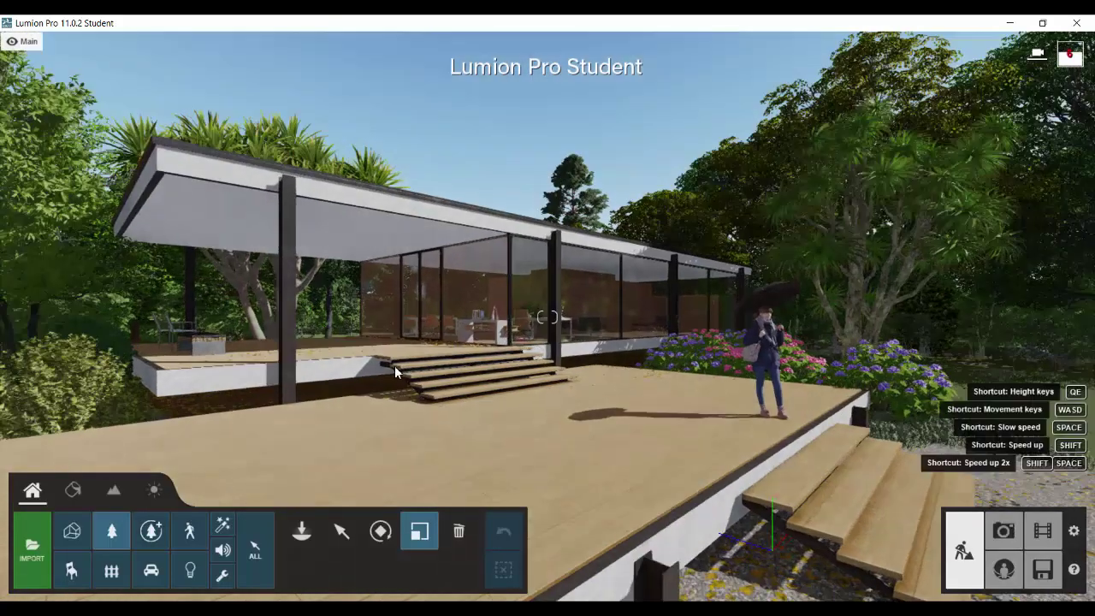
{"action": "key", "text": "w"}
{"action": "right_click_drag", "start_coordinate": [395, 373], "coordinate": [436, 420]}
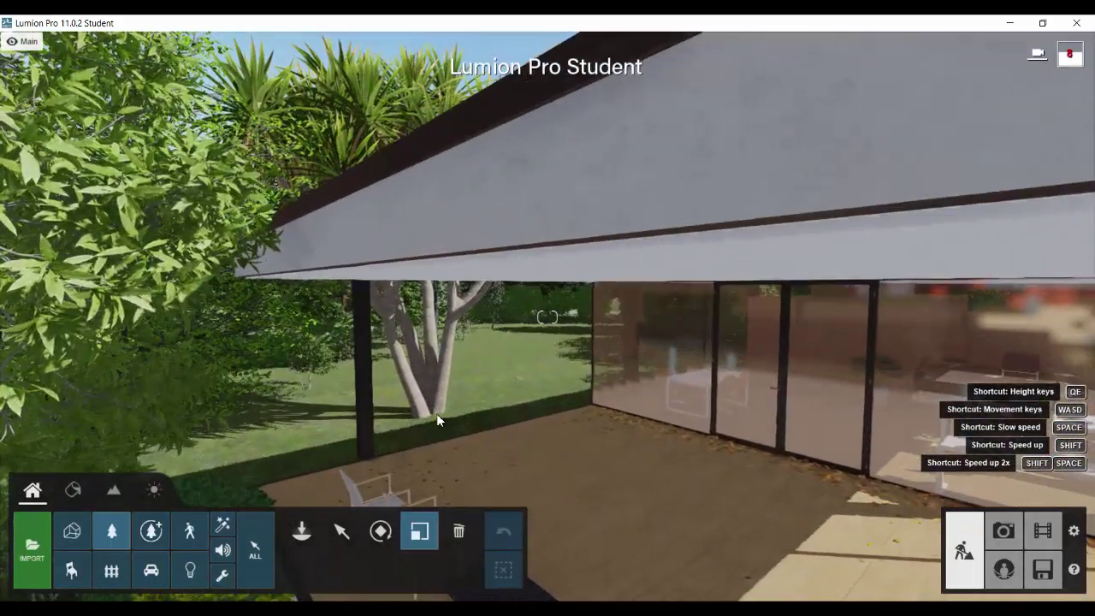
{"action": "left_click", "coordinate": [437, 418]}
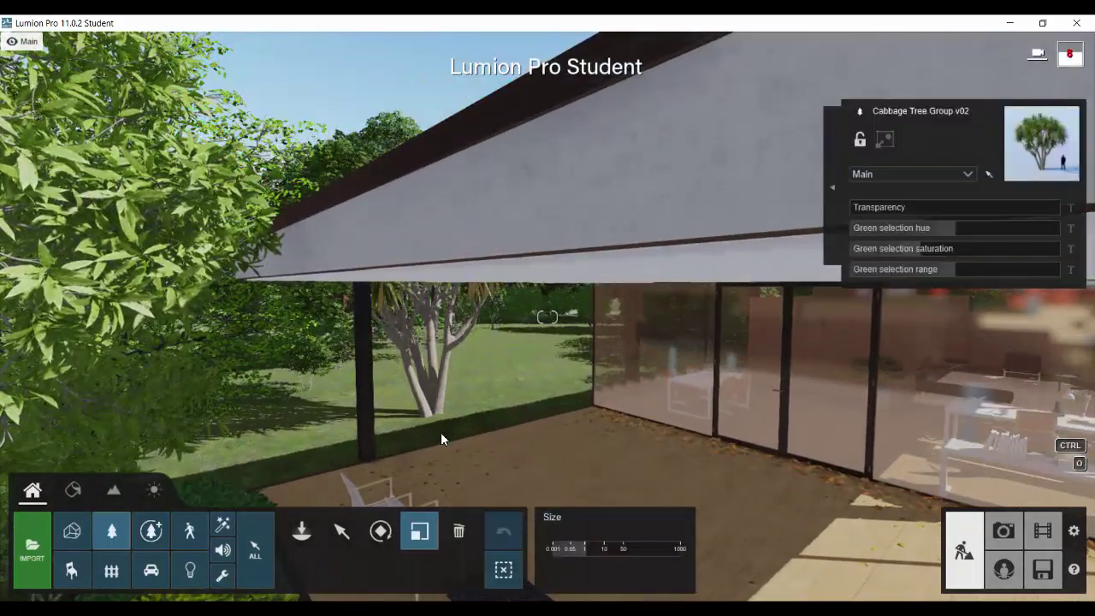
{"action": "left_click", "coordinate": [342, 531]}
{"action": "left_click_drag", "start_coordinate": [435, 419], "coordinate": [453, 422]}
{"action": "right_click_drag", "start_coordinate": [967, 466], "coordinate": [774, 397]}
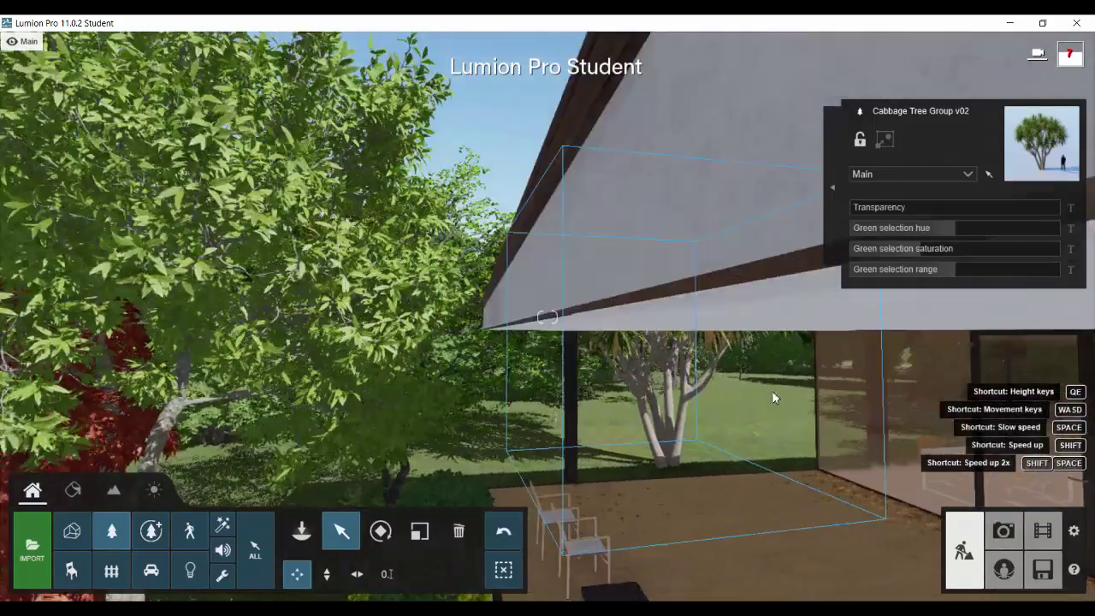
{"action": "left_click", "coordinate": [419, 532]}
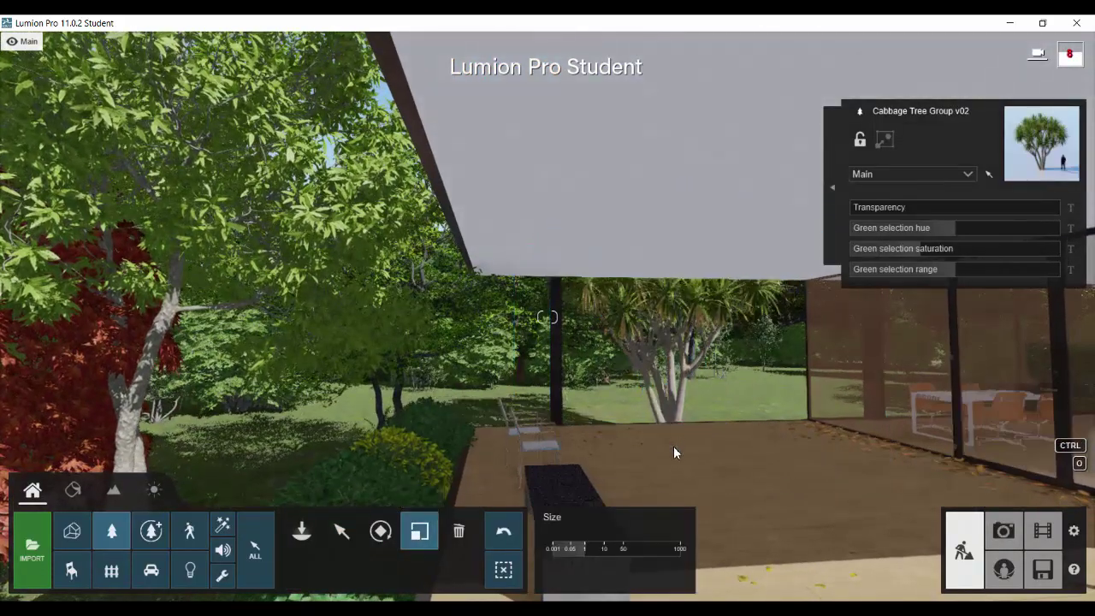
{"action": "left_click_drag", "start_coordinate": [674, 452], "coordinate": [1001, 538]}
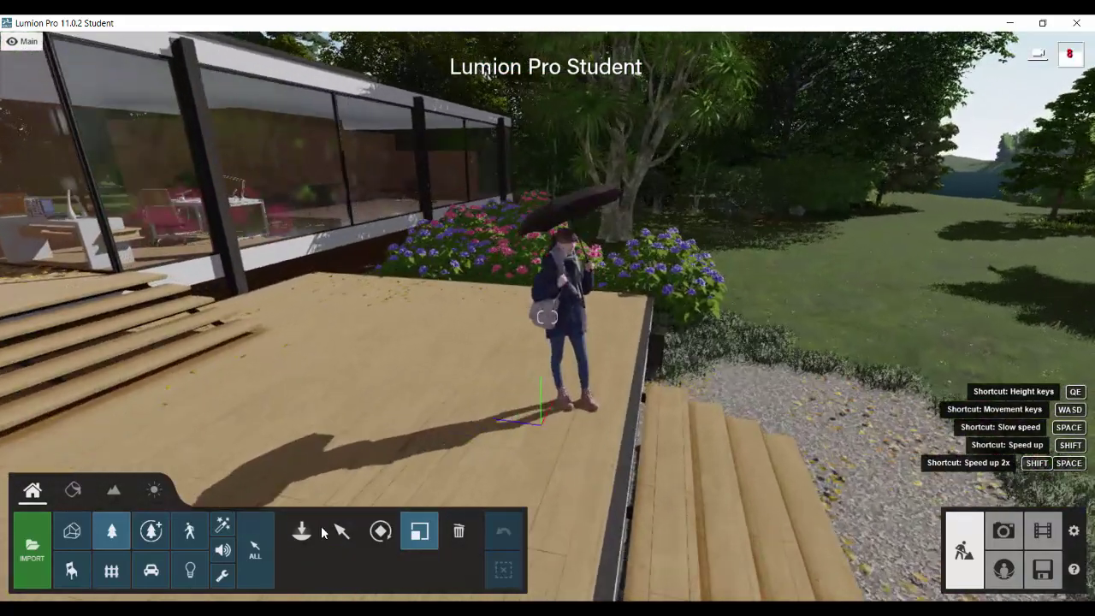
Step: Move the umbrella figure closer to the lower deck's outer edge, then restore the Photo - 10 camera and update the preview
{"action": "left_click", "coordinate": [189, 530]}
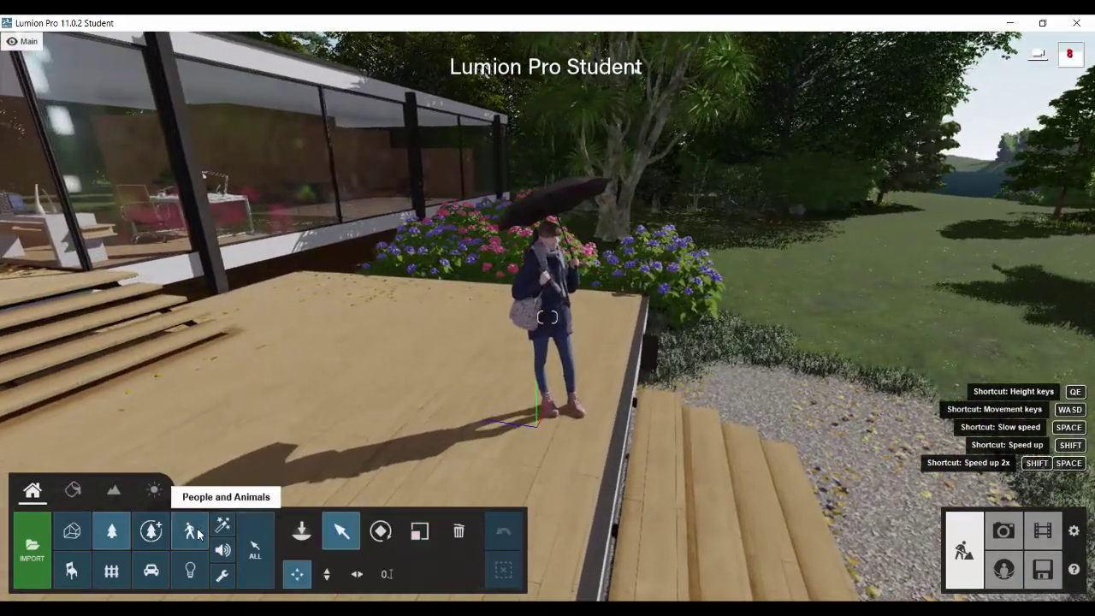
{"action": "left_click", "coordinate": [559, 404]}
{"action": "left_click", "coordinate": [341, 530]}
{"action": "left_click_drag", "start_coordinate": [560, 403], "coordinate": [591, 384]}
{"action": "left_click", "coordinate": [1004, 530]}
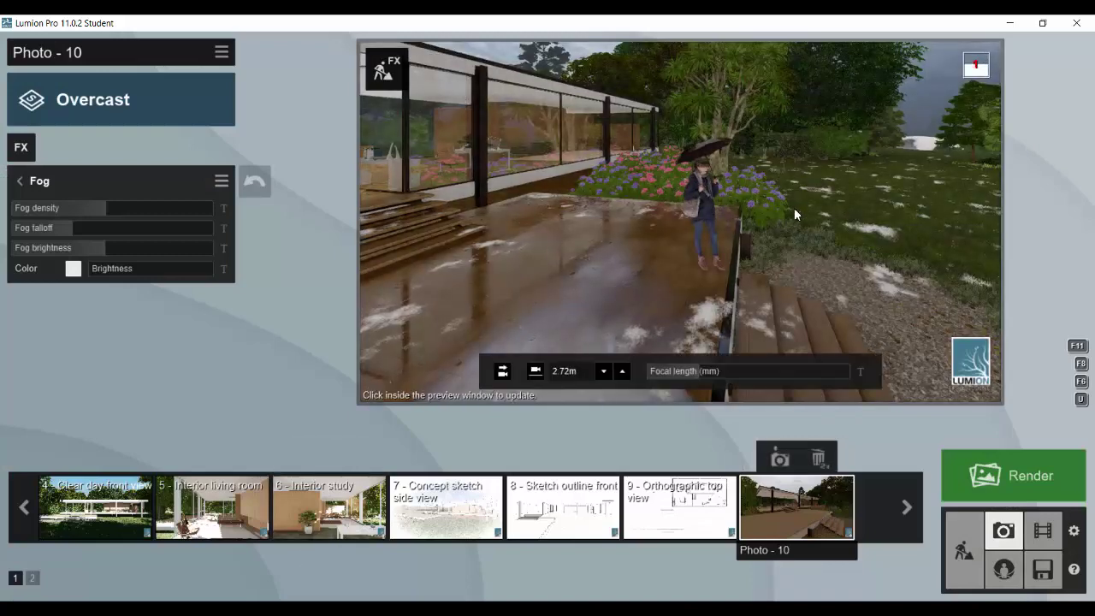
{"action": "left_click", "coordinate": [807, 491]}
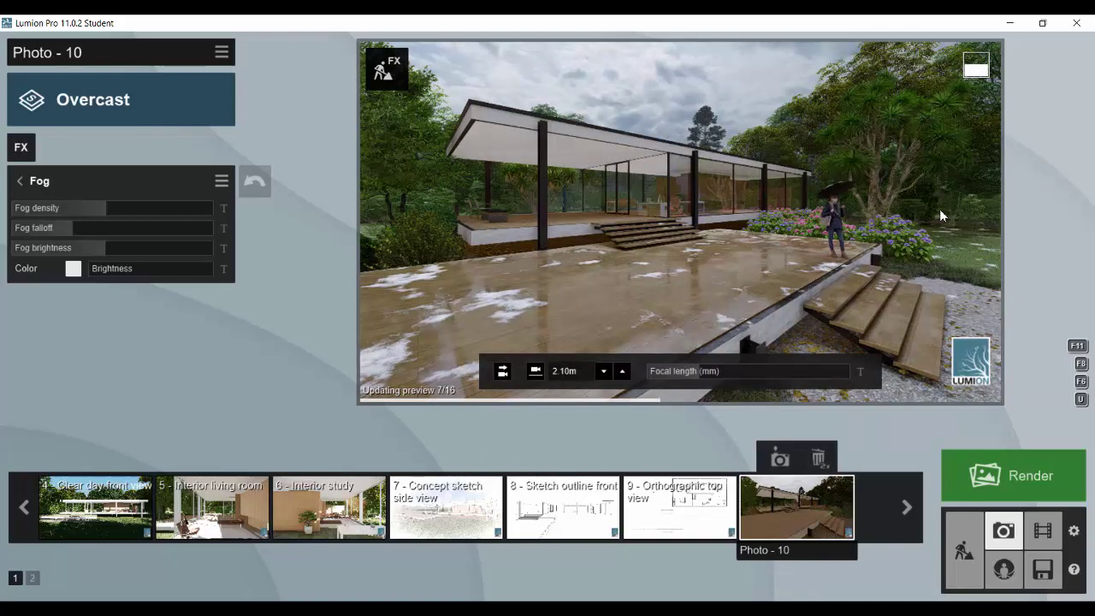
Step: Set the Sharpen effect's intensity to 0.0
{"action": "left_click", "coordinate": [24, 181]}
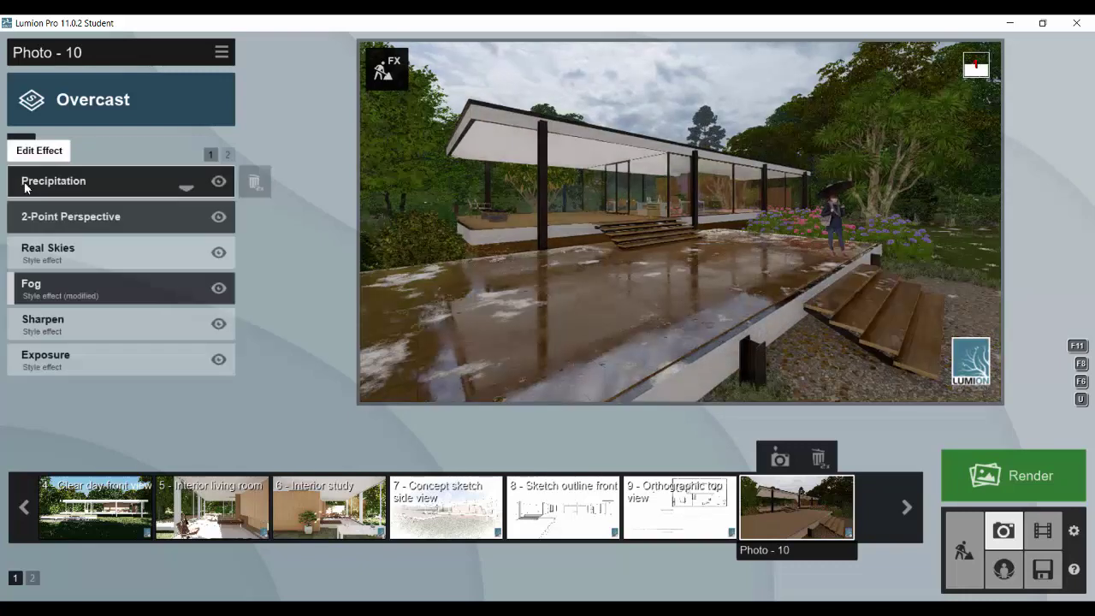
{"action": "left_click", "coordinate": [95, 333]}
{"action": "left_click_drag", "start_coordinate": [91, 217], "coordinate": [21, 214]}
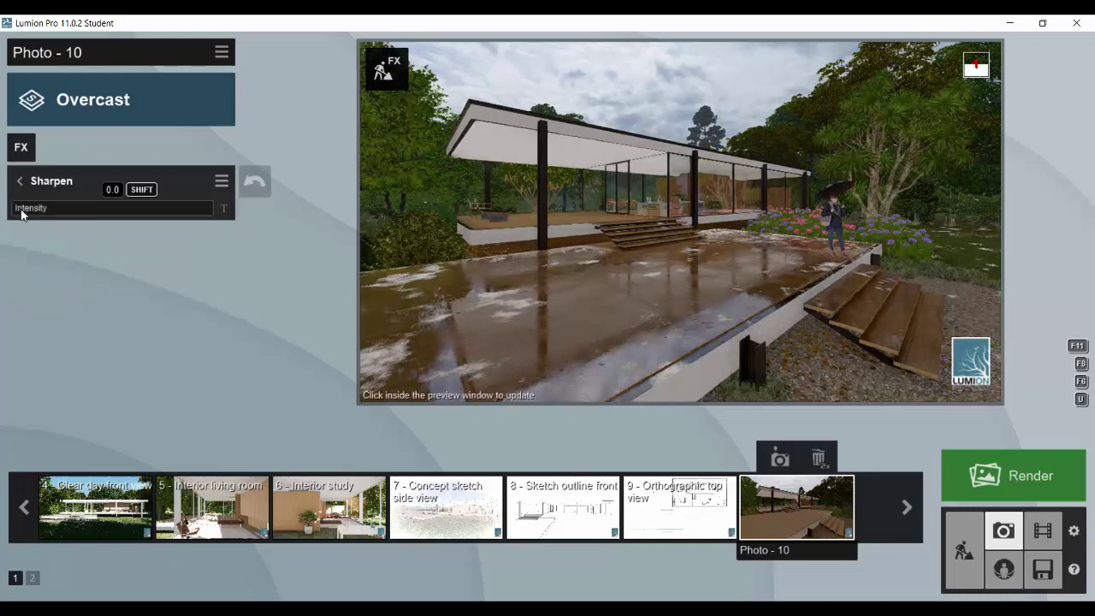
{"action": "left_click_drag", "start_coordinate": [95, 211], "coordinate": [2, 207]}
{"action": "left_click", "coordinate": [20, 182]}
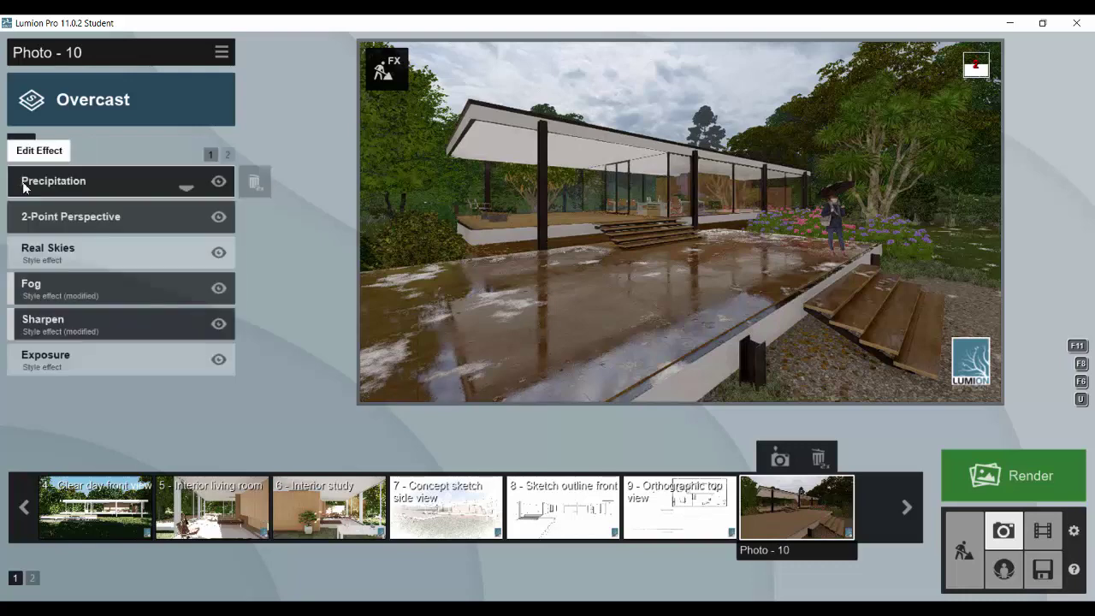
Step: Set the Exposure effect to 0.6 and update the photo preview
{"action": "left_click", "coordinate": [154, 359]}
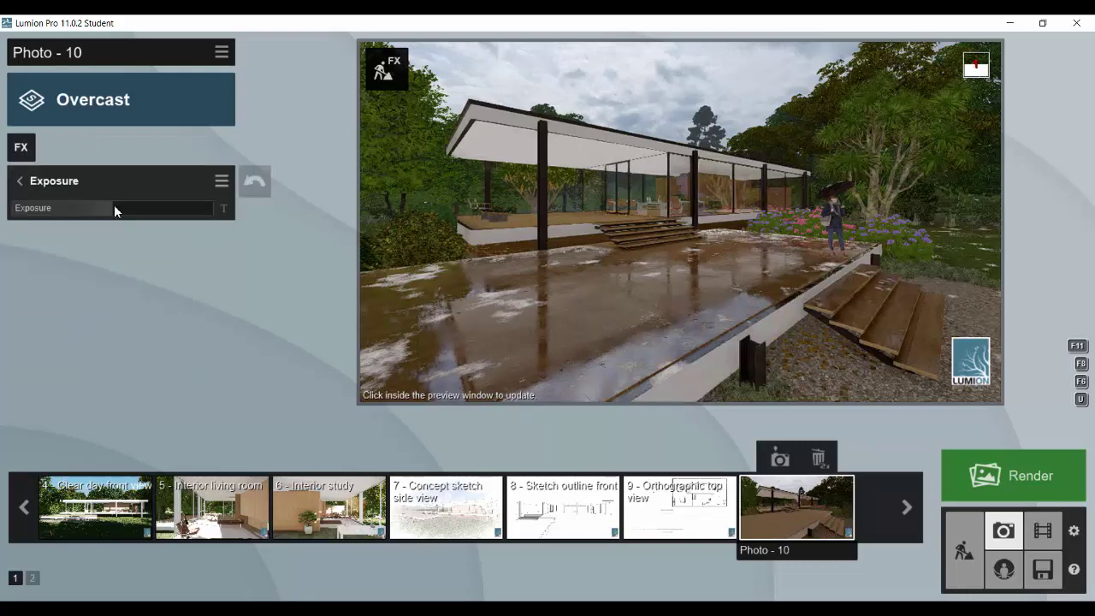
{"action": "left_click", "coordinate": [114, 205]}
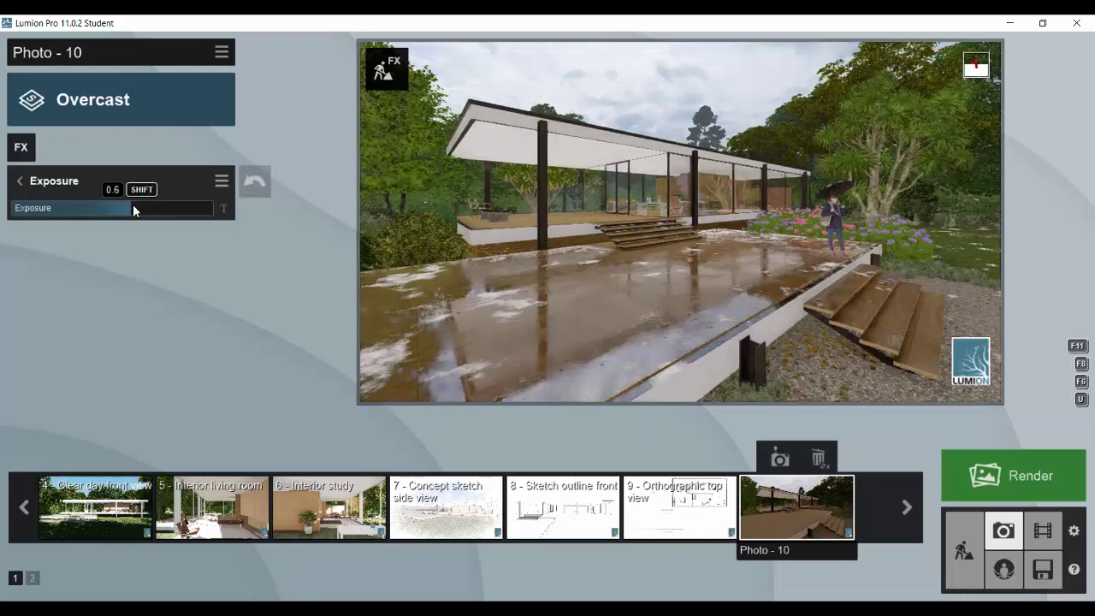
{"action": "left_click", "coordinate": [133, 205]}
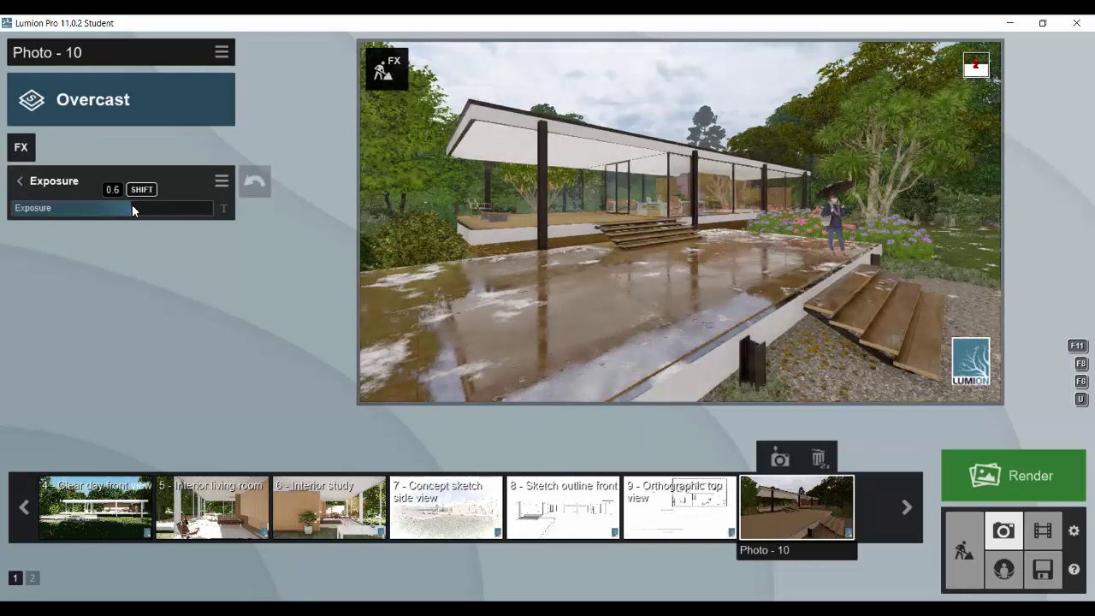
{"action": "mouse_move", "coordinate": [772, 204]}
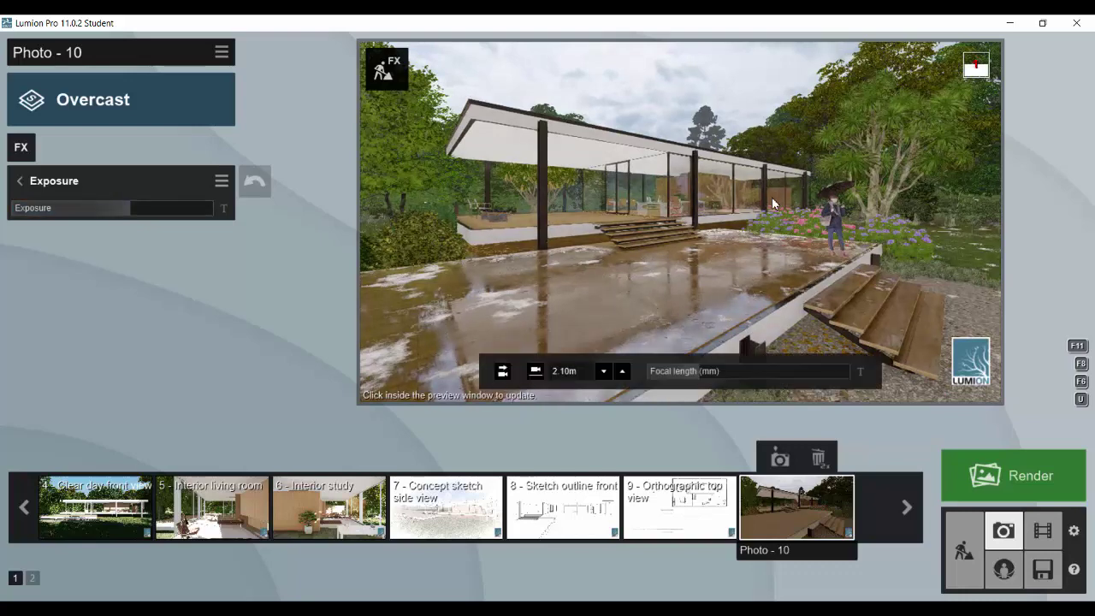
{"action": "left_click", "coordinate": [772, 204]}
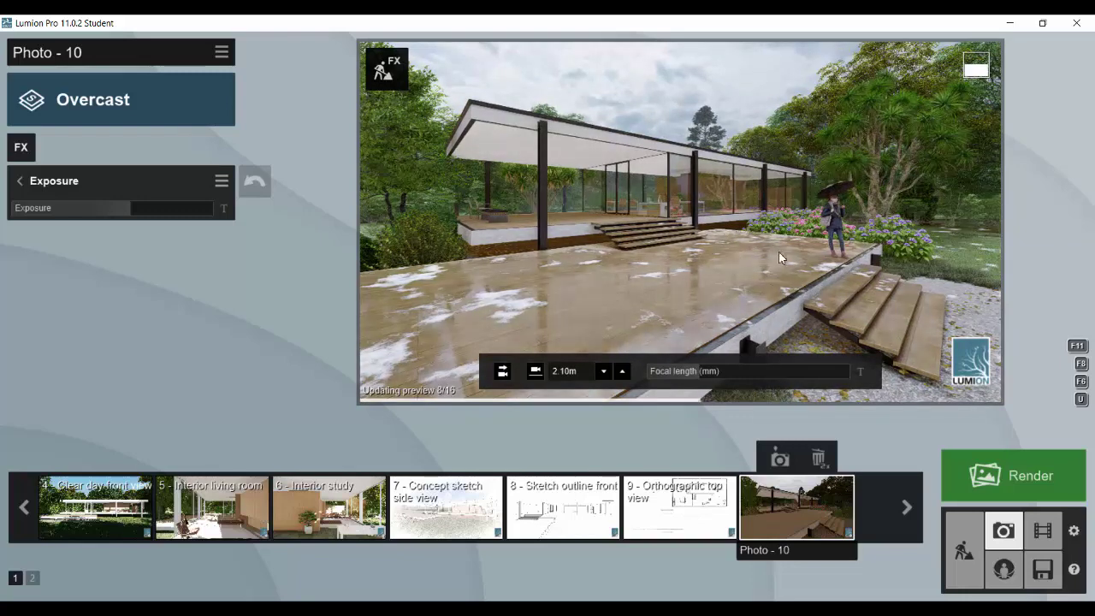
Step: Set the reflectivity of the deck's Floor_Stone material to 0.6, save it and update the Photo - 10 preview
{"action": "left_click", "coordinate": [973, 545]}
{"action": "left_click", "coordinate": [86, 490]}
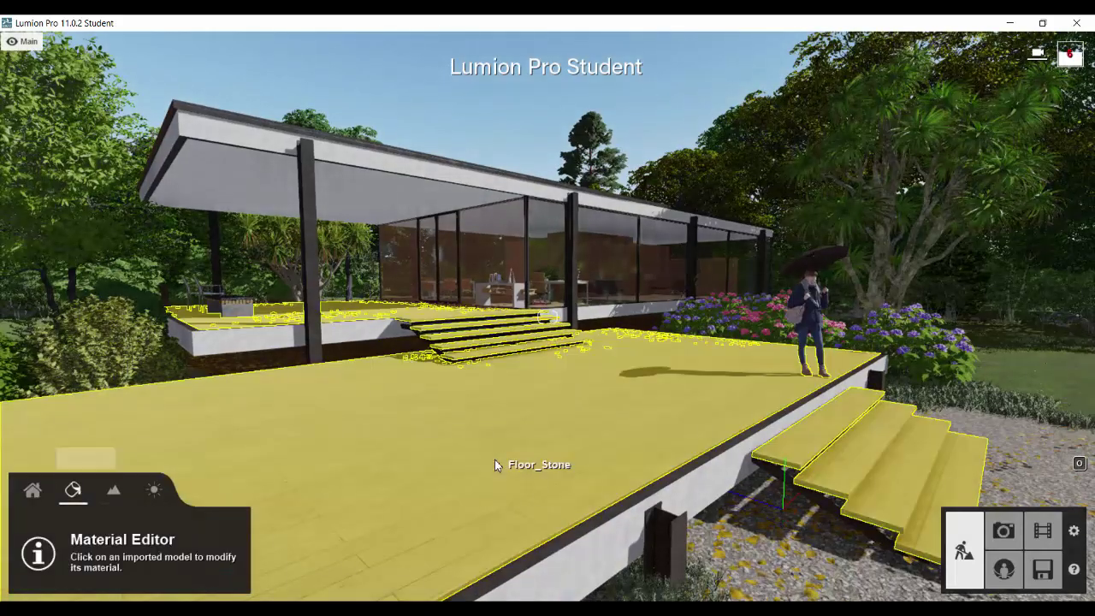
{"action": "left_click", "coordinate": [494, 460]}
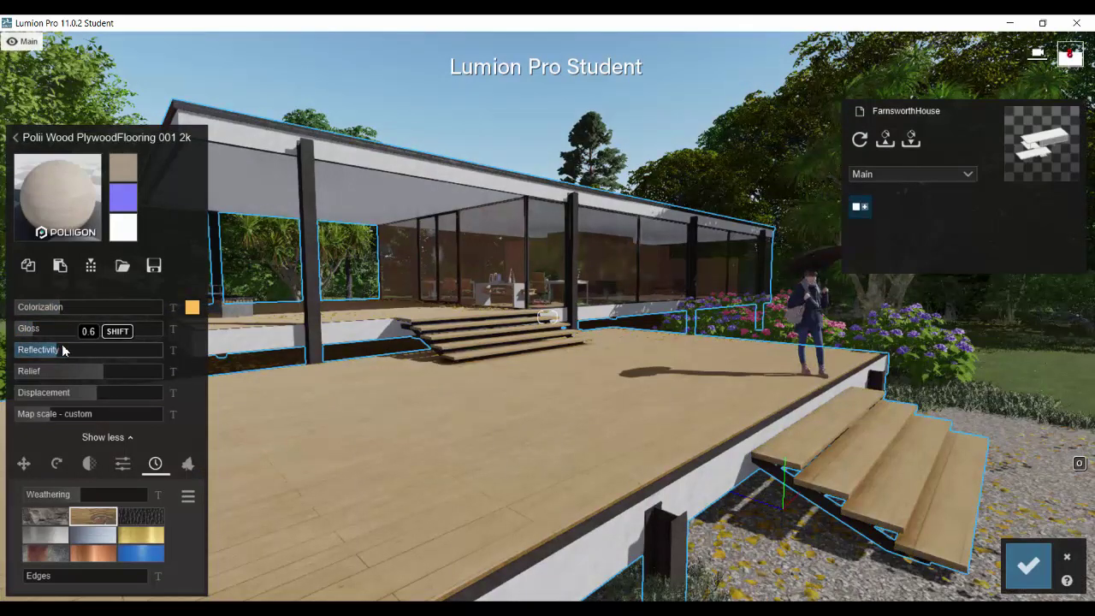
{"action": "left_click", "coordinate": [1028, 564]}
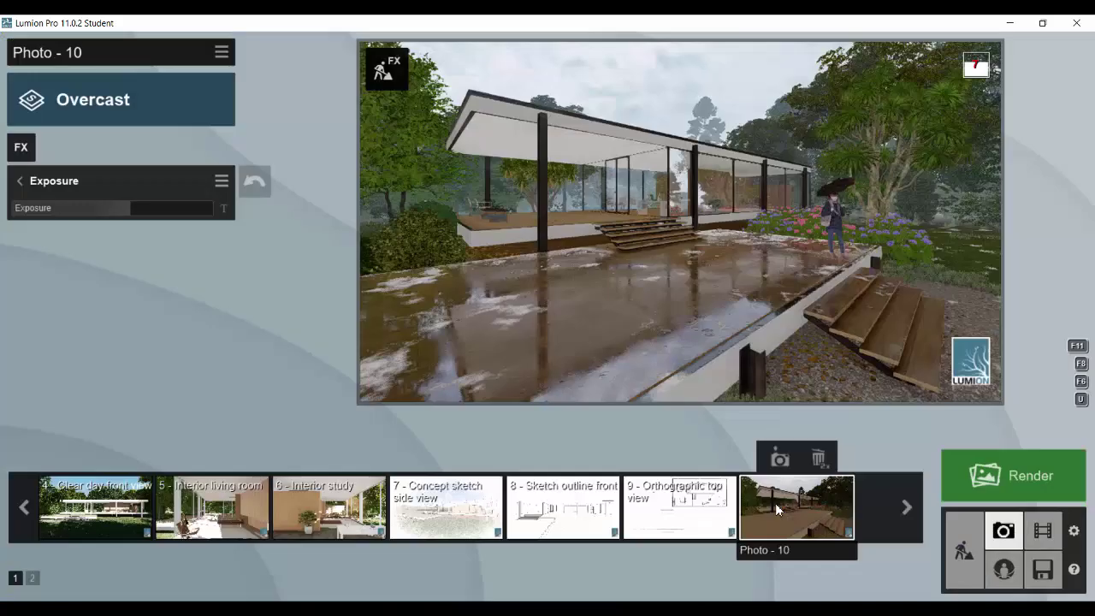
{"action": "left_click", "coordinate": [791, 504]}
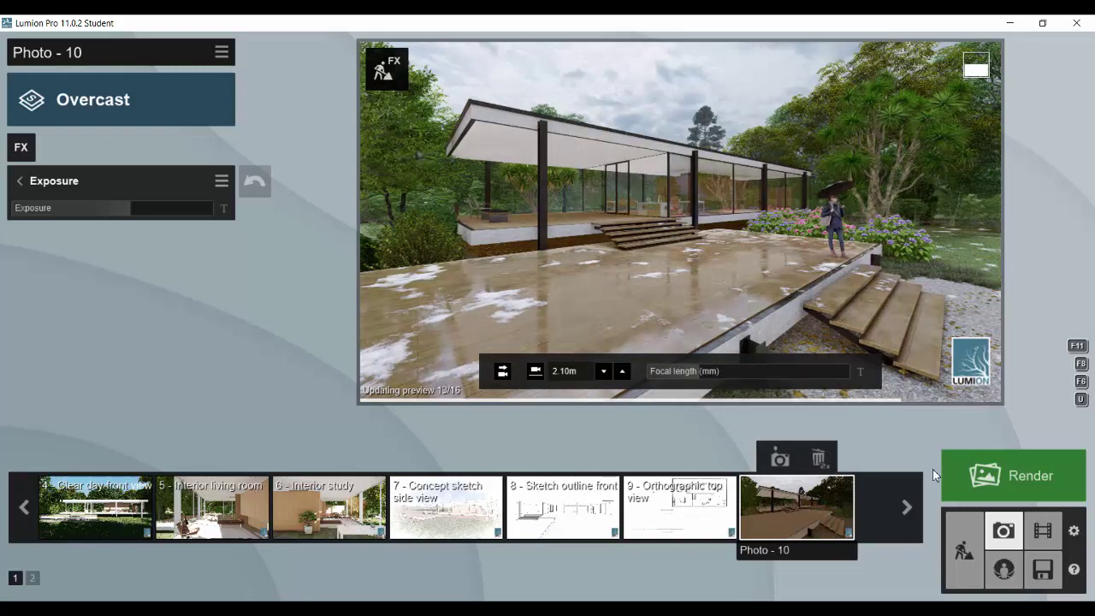
Step: Copy WildGrass ClusterSmall RT clumps from the deck's edge onto the gravel near the lower stairs
{"action": "left_click", "coordinate": [964, 550]}
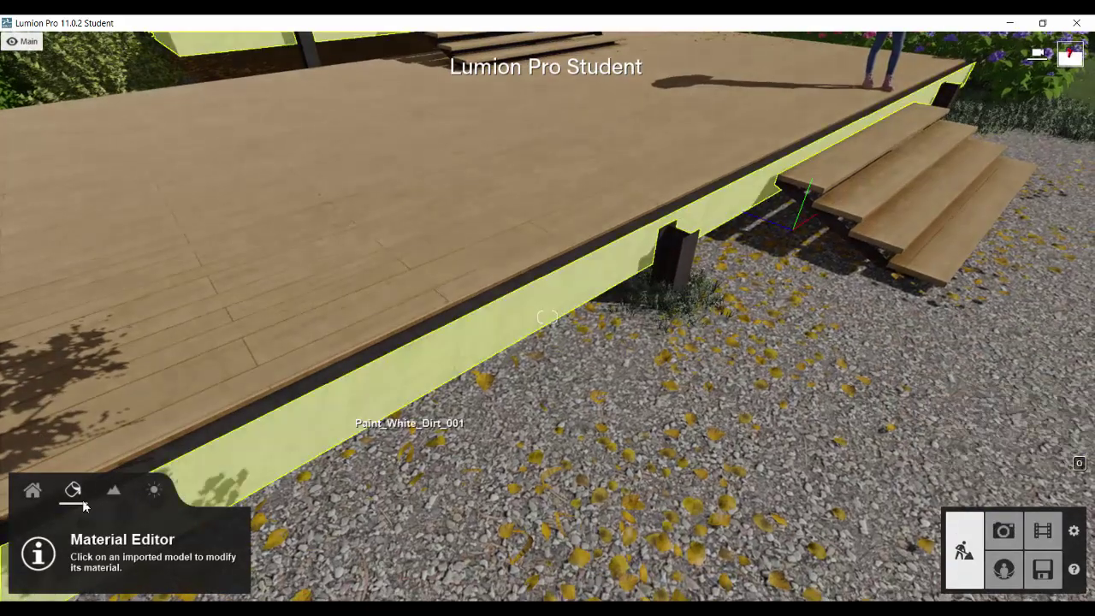
{"action": "left_click", "coordinate": [33, 489]}
{"action": "left_click_drag", "start_coordinate": [664, 299], "coordinate": [783, 334]}
{"action": "left_click_drag", "start_coordinate": [782, 333], "coordinate": [785, 341]}
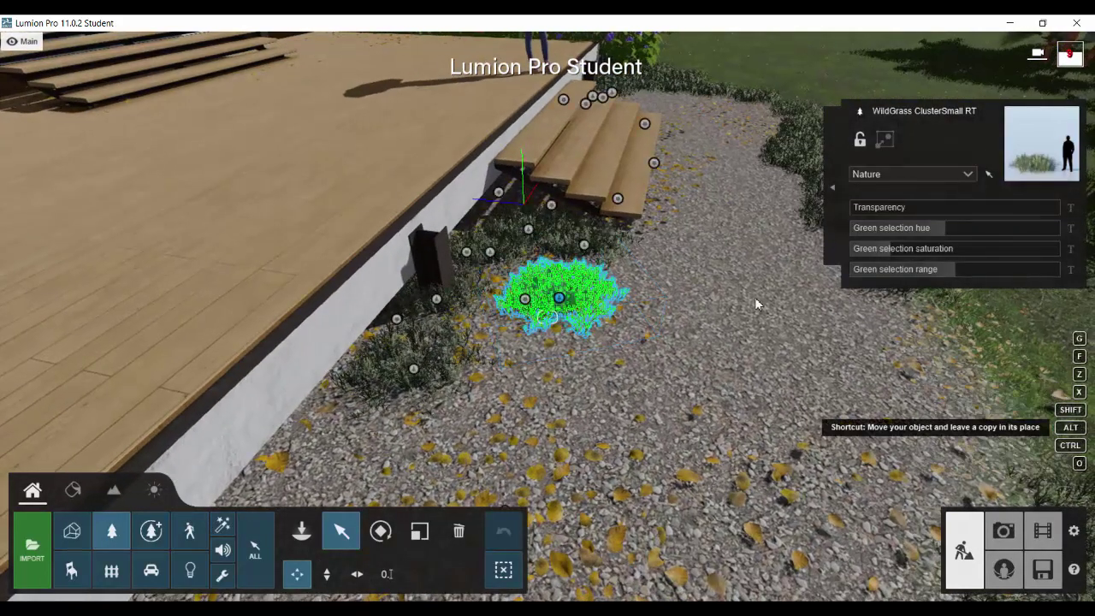
{"action": "right_click_drag", "start_coordinate": [758, 306], "coordinate": [847, 308]}
{"action": "left_click_drag", "start_coordinate": [467, 306], "coordinate": [590, 310], "text": "alt"}
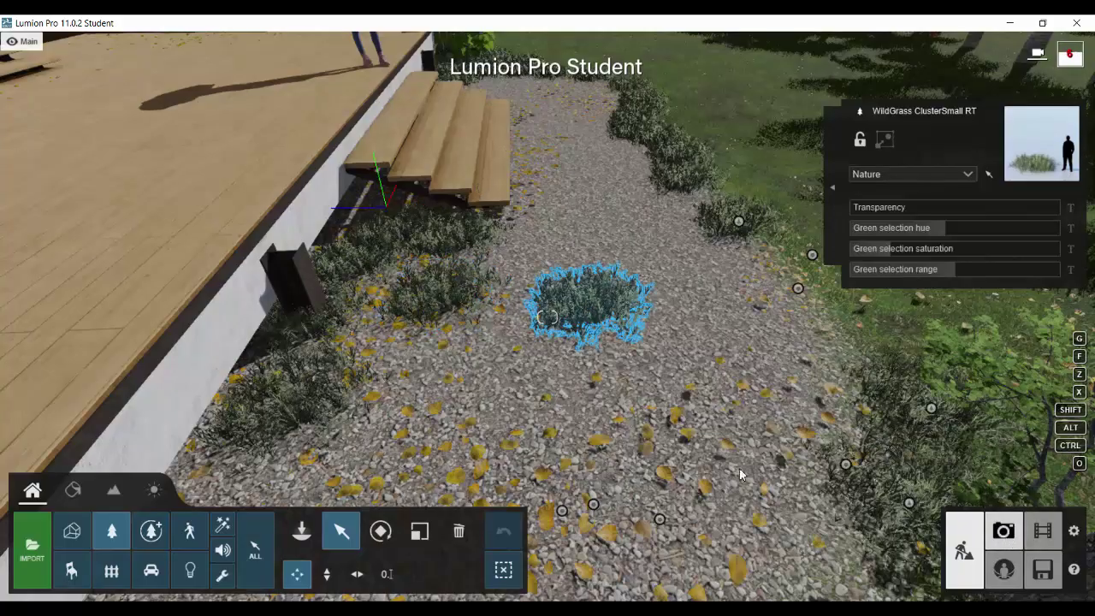
Step: Return to Photo mode, restore the saved Photo - 10 camera view of the house and update its preview
{"action": "left_click", "coordinate": [1006, 537]}
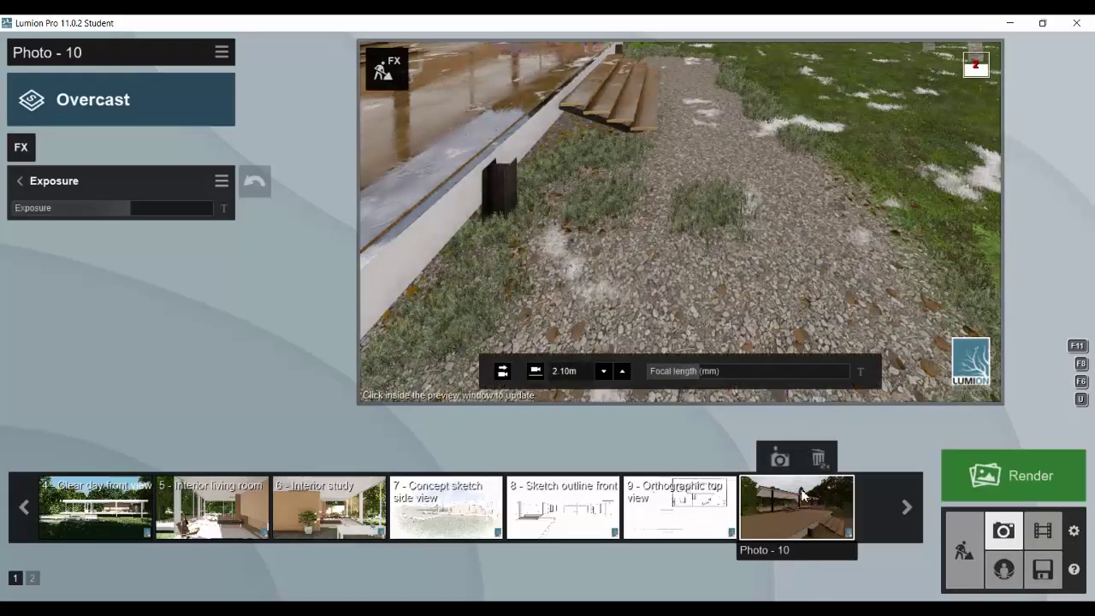
{"action": "left_click", "coordinate": [780, 459]}
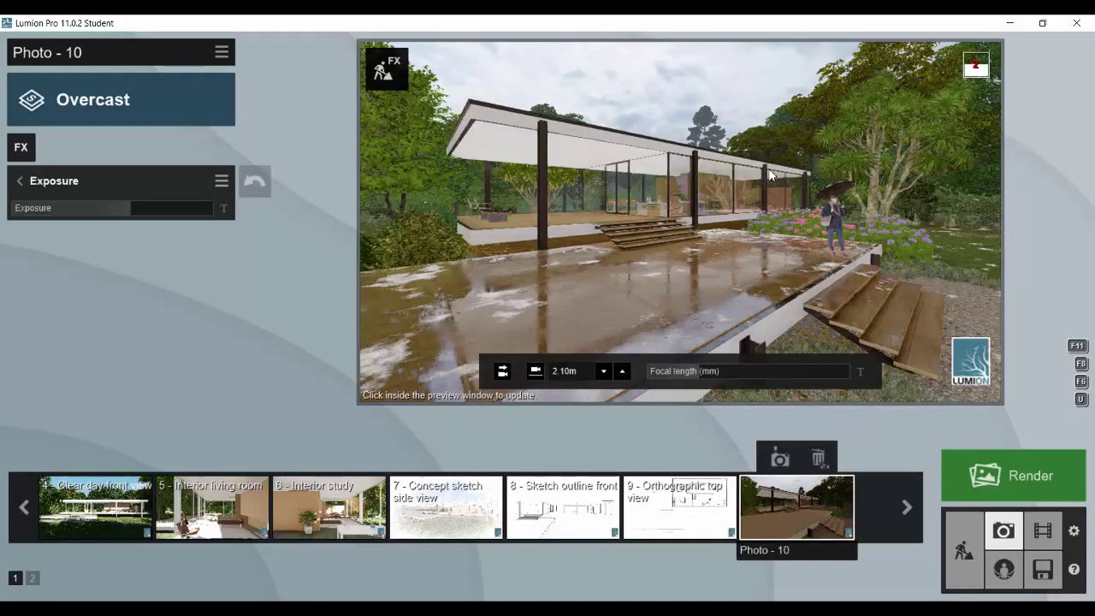
{"action": "left_click", "coordinate": [769, 175]}
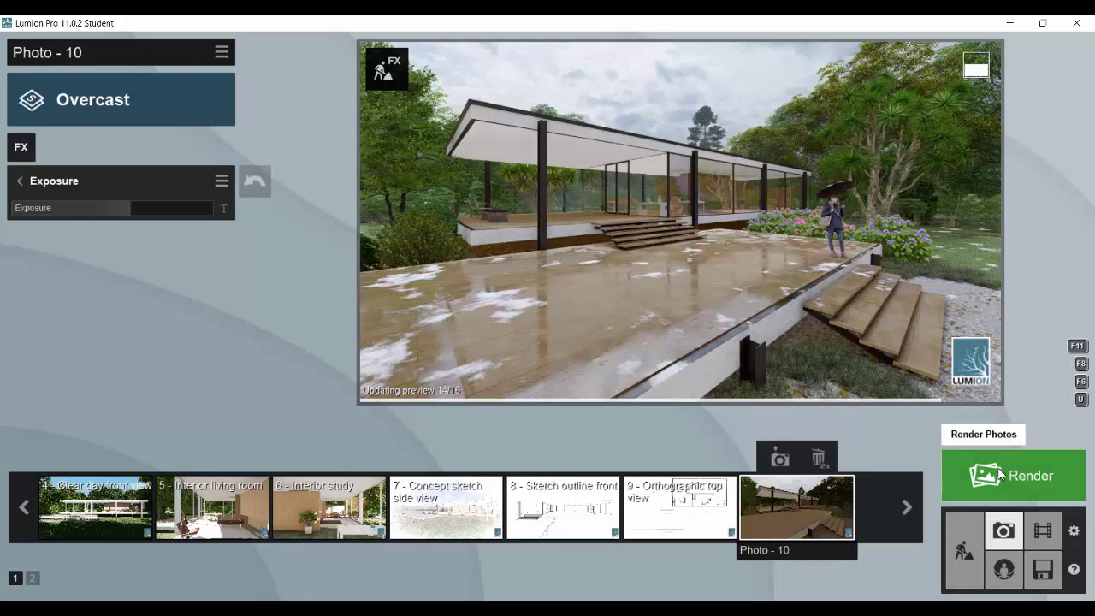
Step: In the Precipitation effect, lower Rain / Snow slightly, set the precipitation phase to 0.5 and the particle size to 0.2
{"action": "left_click", "coordinate": [21, 182]}
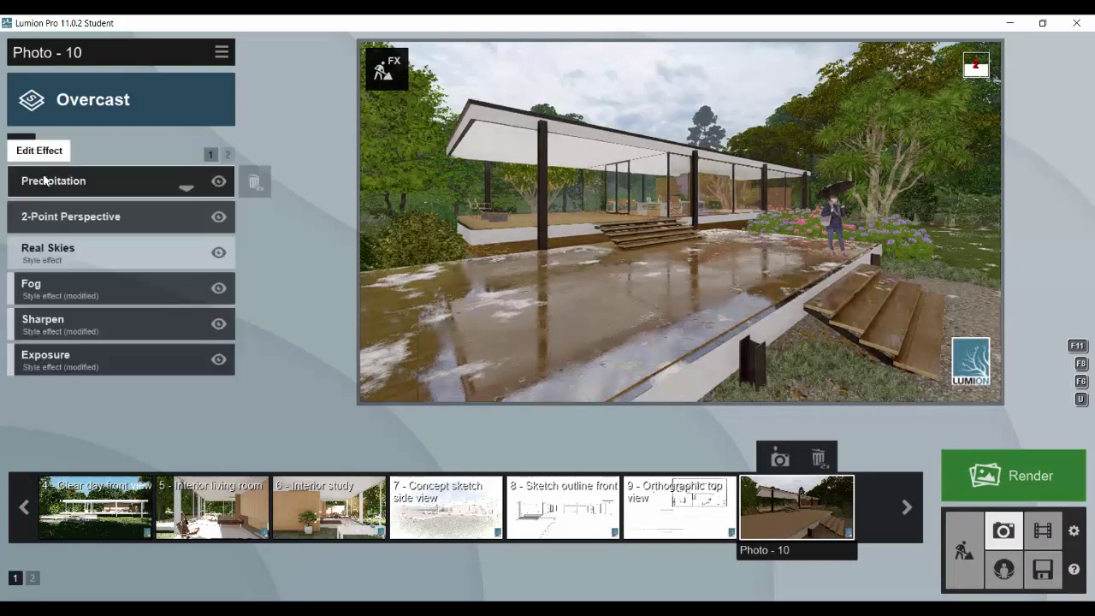
{"action": "left_click", "coordinate": [92, 181]}
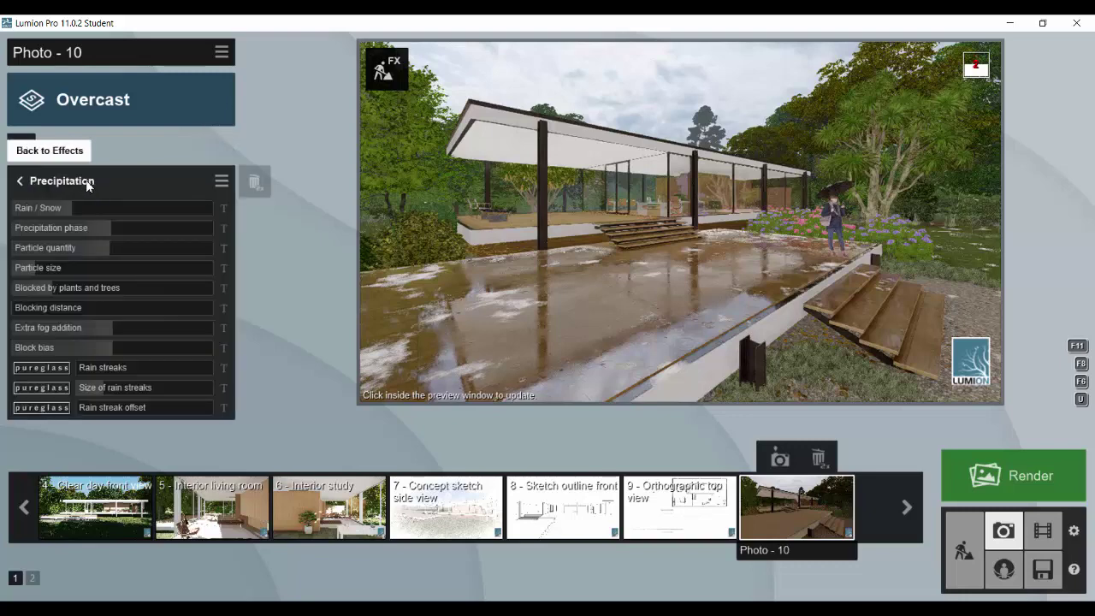
{"action": "mouse_move", "coordinate": [70, 207]}
{"action": "left_mouse_down"}
{"action": "mouse_move", "coordinate": [125, 207]}
{"action": "mouse_move", "coordinate": [87, 205]}
{"action": "left_mouse_up"}
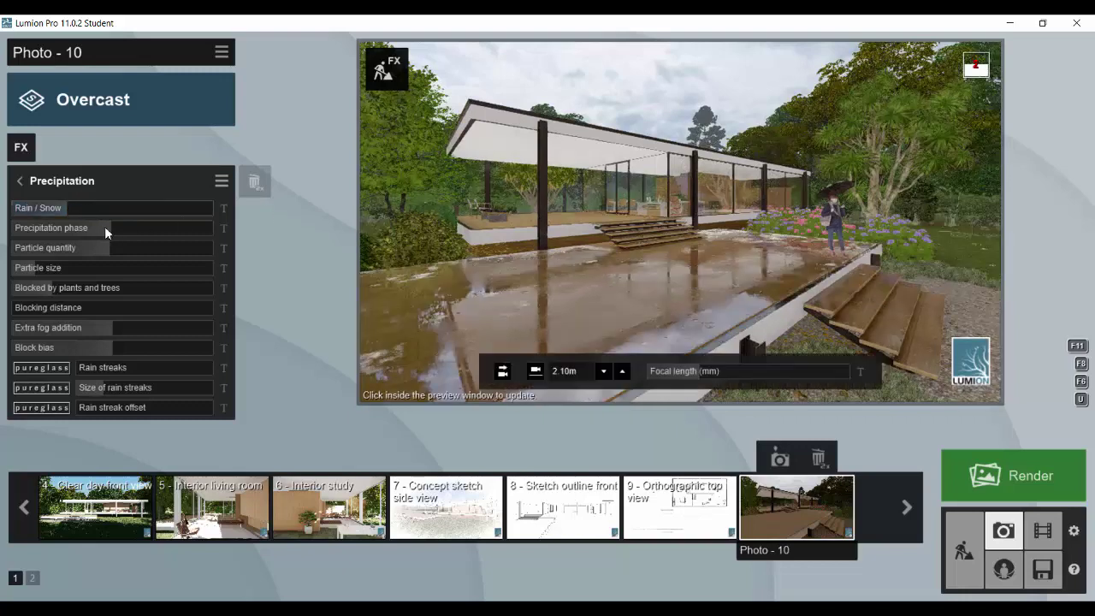
{"action": "left_click", "coordinate": [113, 224]}
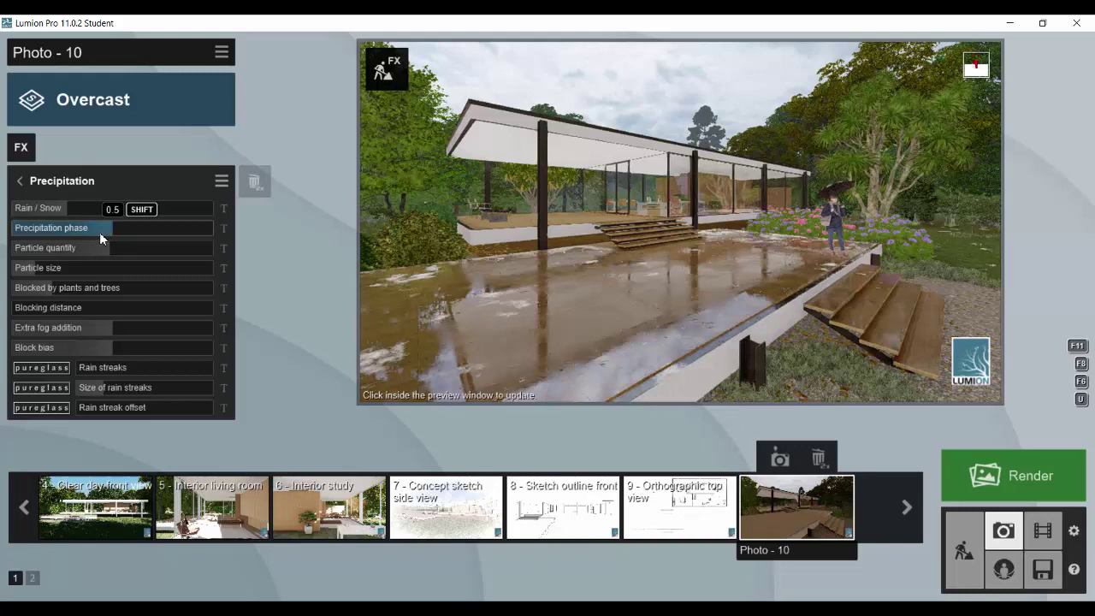
{"action": "left_click_drag", "start_coordinate": [58, 267], "coordinate": [53, 270]}
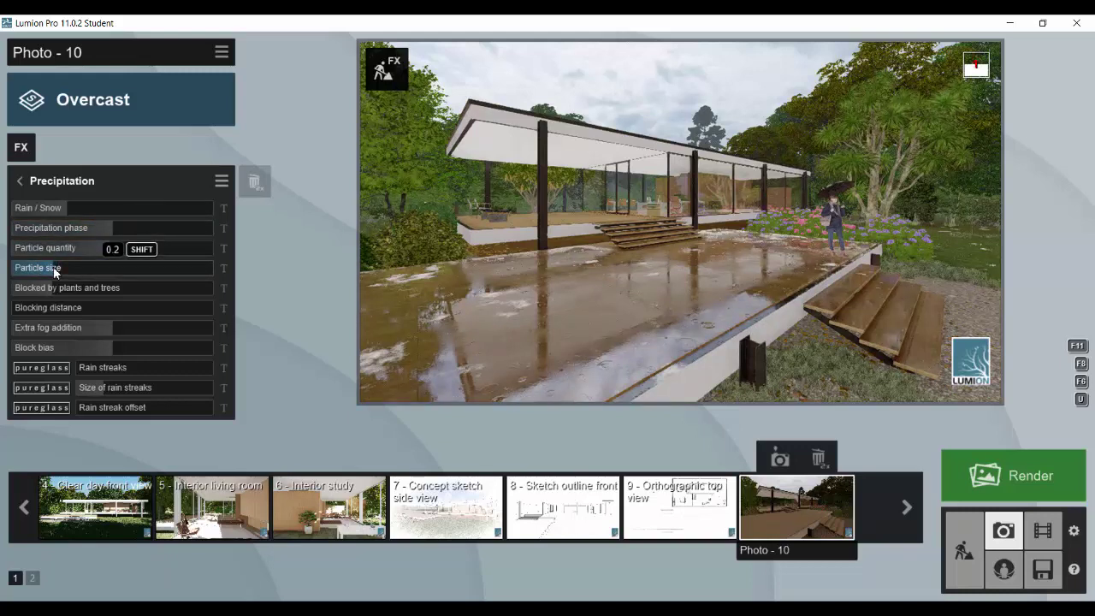
Step: Adjust the Fog effect's falloff slightly and set its fog density to 1.4
{"action": "left_click", "coordinate": [19, 180]}
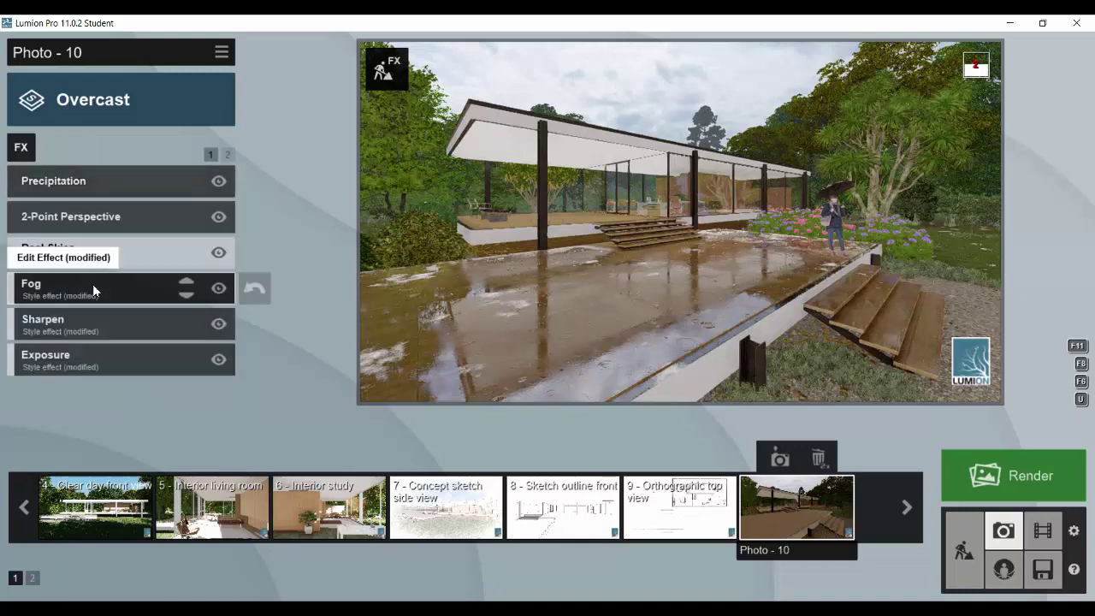
{"action": "left_click", "coordinate": [95, 283]}
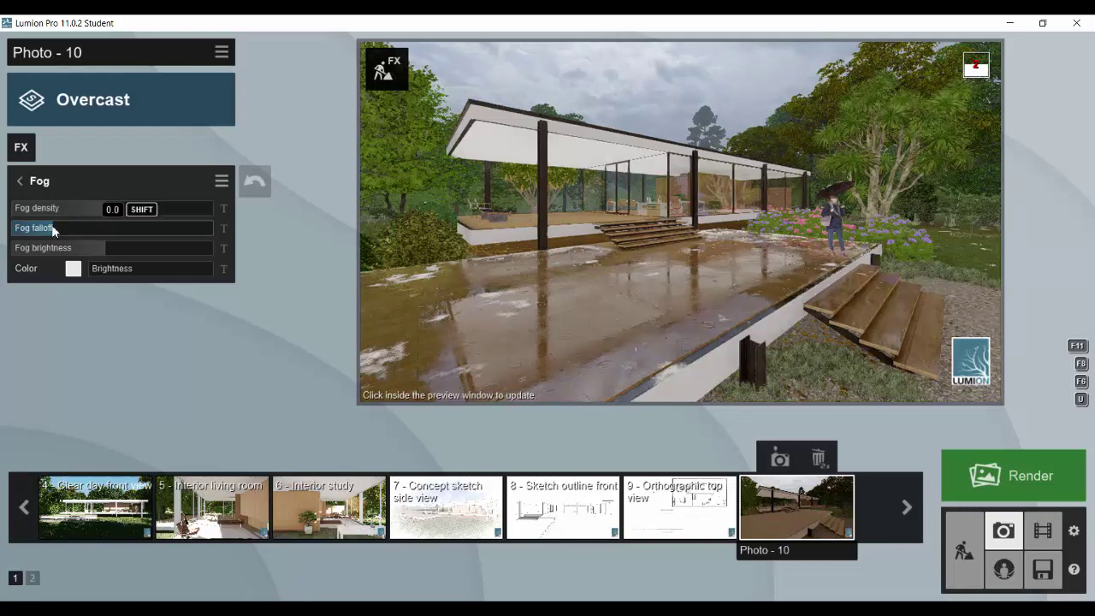
{"action": "left_click", "coordinate": [61, 228]}
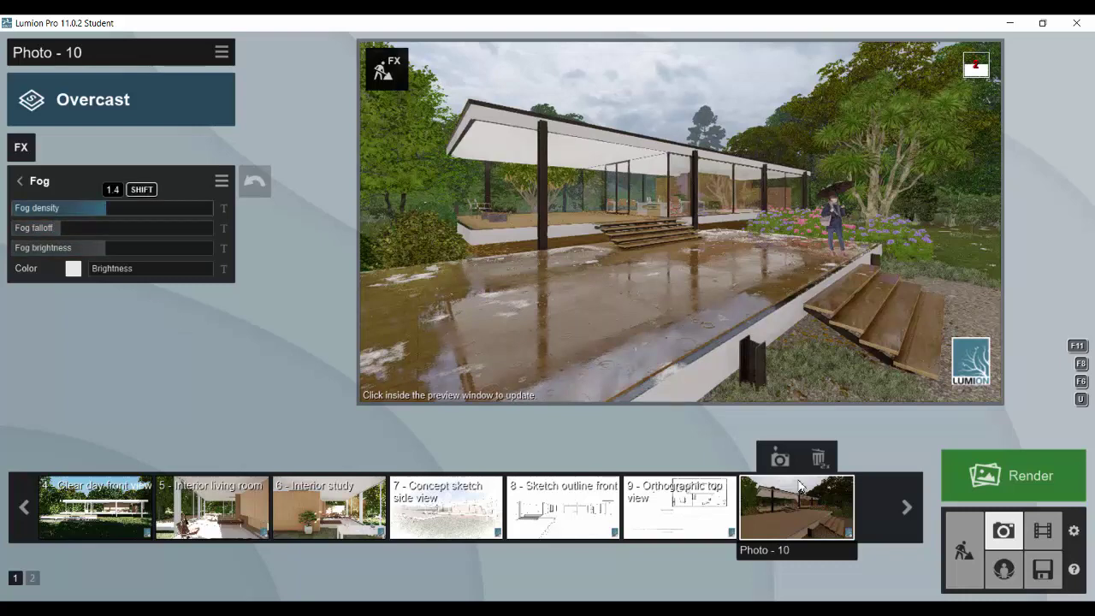
Step: Render the current shot at Desktop 1920x1080 and save it in the Masaüstü folder as a JPG file named RENDER
{"action": "left_click", "coordinate": [1020, 476]}
{"action": "left_click", "coordinate": [492, 497]}
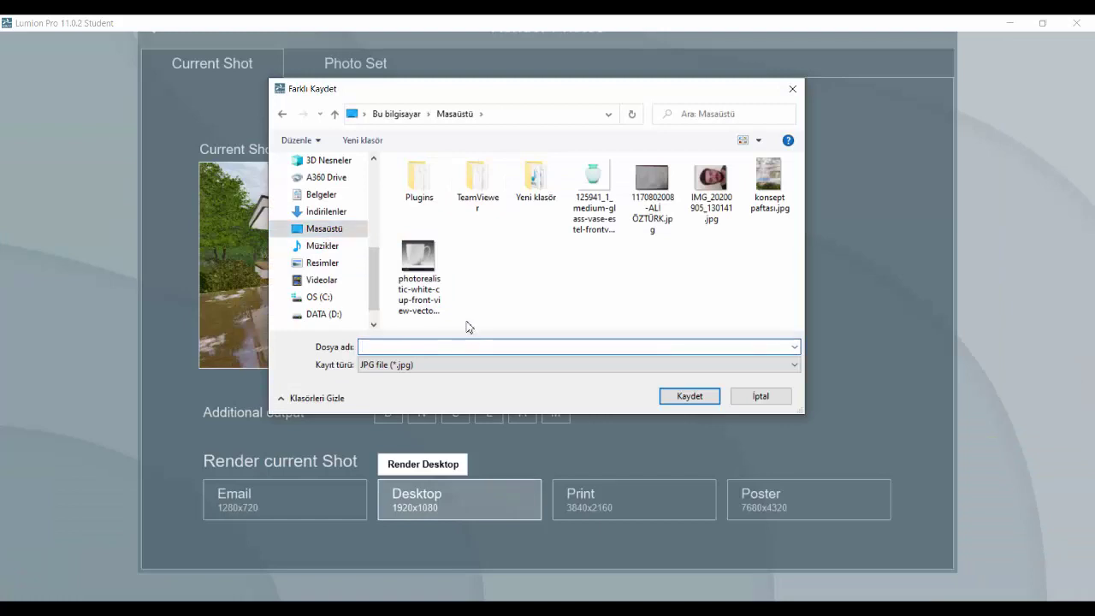
{"action": "type", "text": "1"}
{"action": "left_click_drag", "start_coordinate": [416, 348], "coordinate": [340, 352]}
{"action": "type", "text": "RENDER"}
{"action": "left_click", "coordinate": [678, 396]}
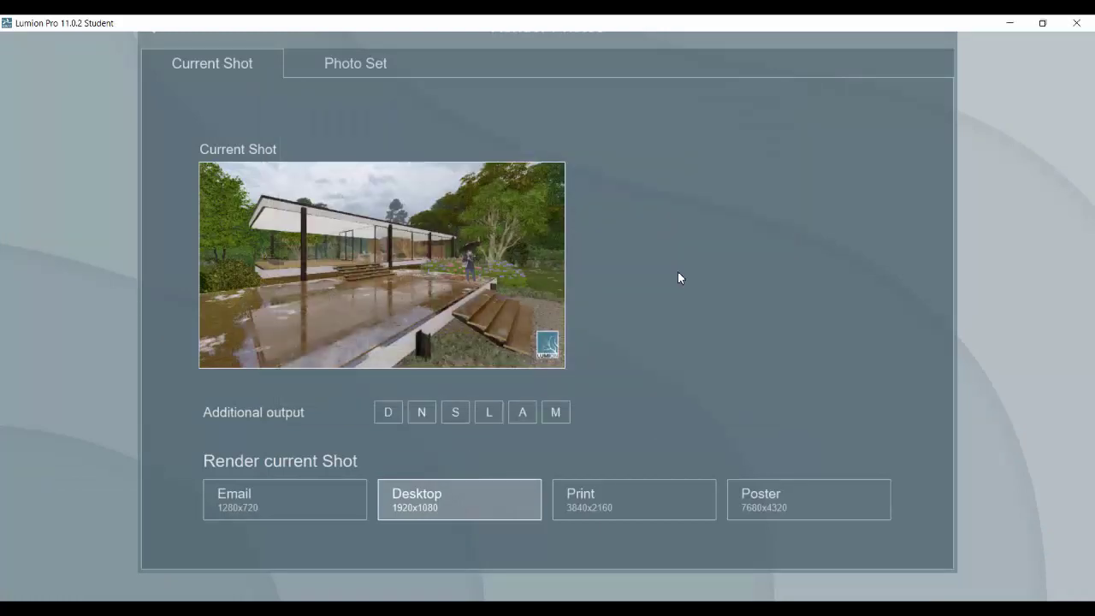